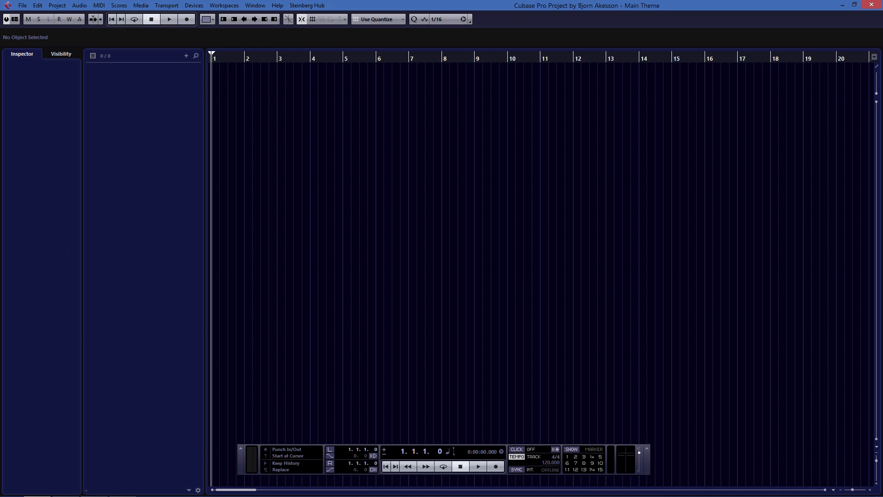
Step: Open the Example Tracks folder and play the Perfect Blue track, skipping ahead to passages past its midpoint
{"action": "left_click", "coordinate": [123, 488]}
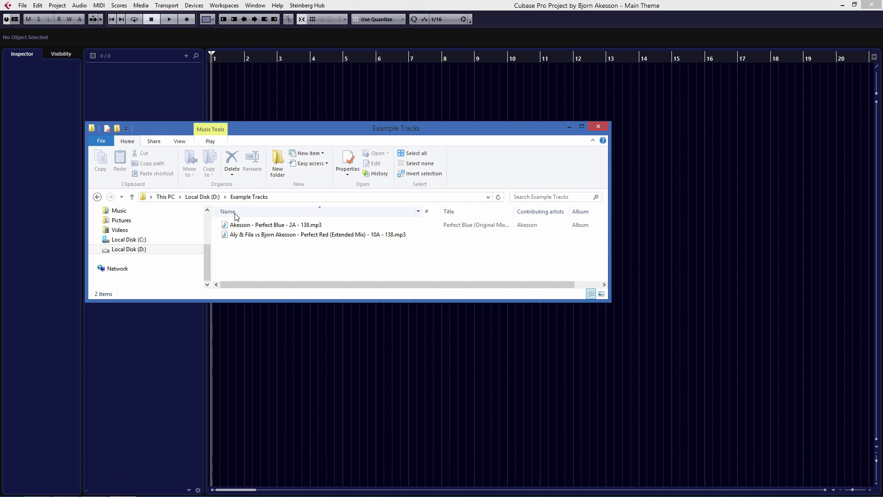
{"action": "left_click", "coordinate": [244, 225]}
{"action": "double_click", "coordinate": [244, 228]}
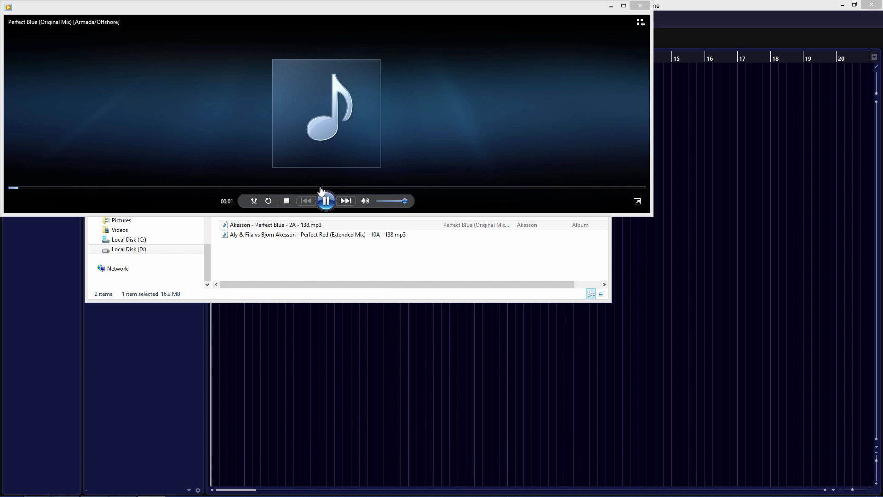
{"action": "left_click", "coordinate": [344, 187]}
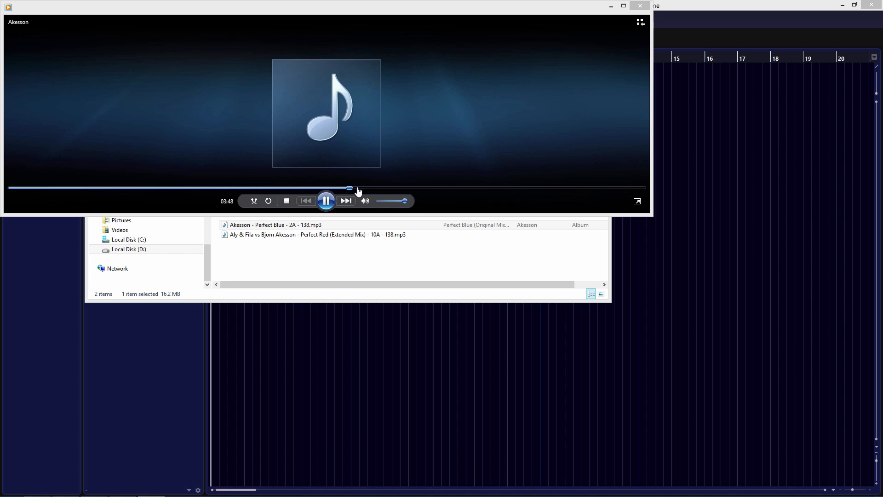
{"action": "left_click", "coordinate": [384, 188]}
{"action": "left_click", "coordinate": [400, 188]}
Step: Play the Perfect Red (Extended Mix) track from past its midpoint, and close the player and the folder
{"action": "double_click", "coordinate": [362, 237]}
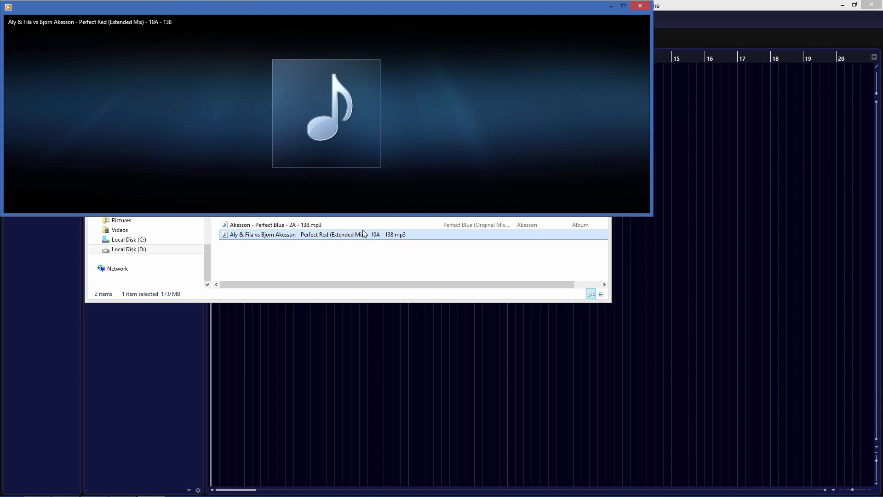
{"action": "left_click", "coordinate": [378, 188]}
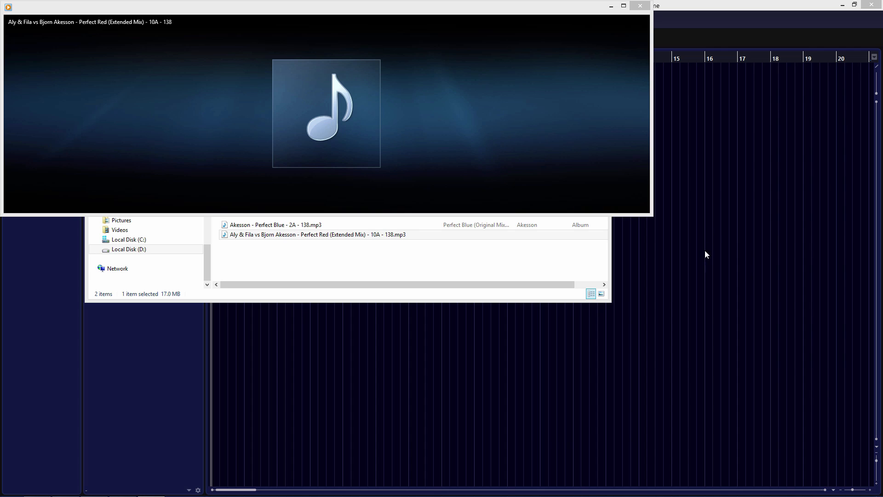
{"action": "left_click", "coordinate": [642, 6]}
{"action": "left_click", "coordinate": [598, 126]}
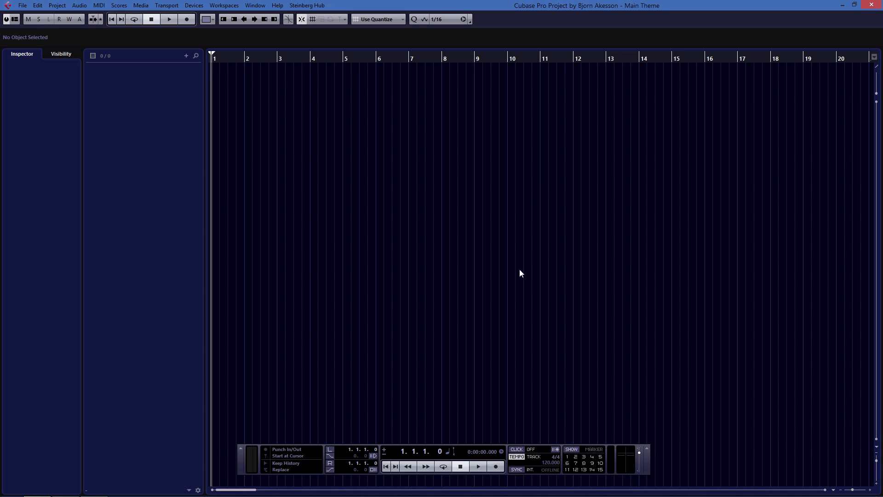
Step: Switch the project to a fixed tempo and set it to 138 BPM
{"action": "left_click", "coordinate": [535, 457]}
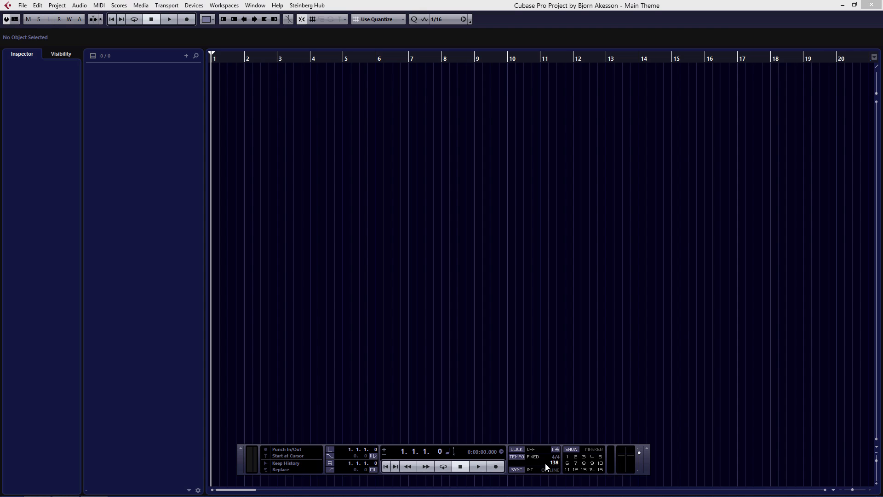
{"action": "key", "text": "Return"}
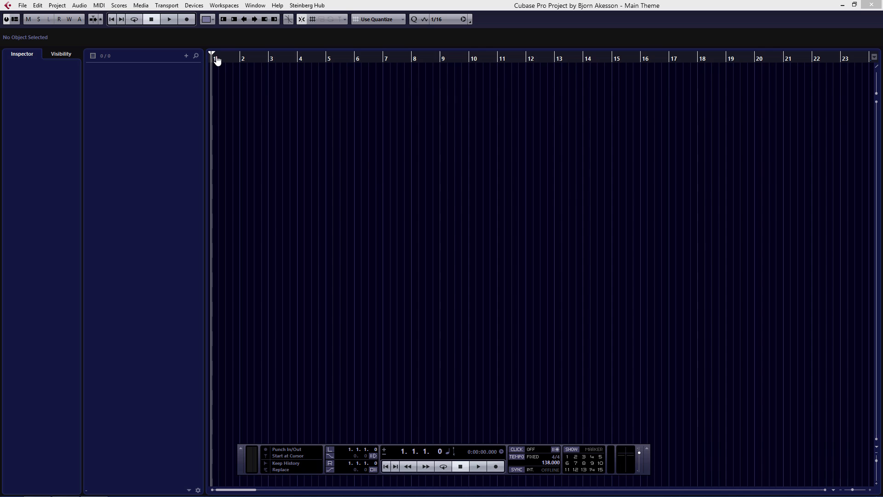
{"action": "left_click_drag", "start_coordinate": [214, 54], "coordinate": [193, 111]}
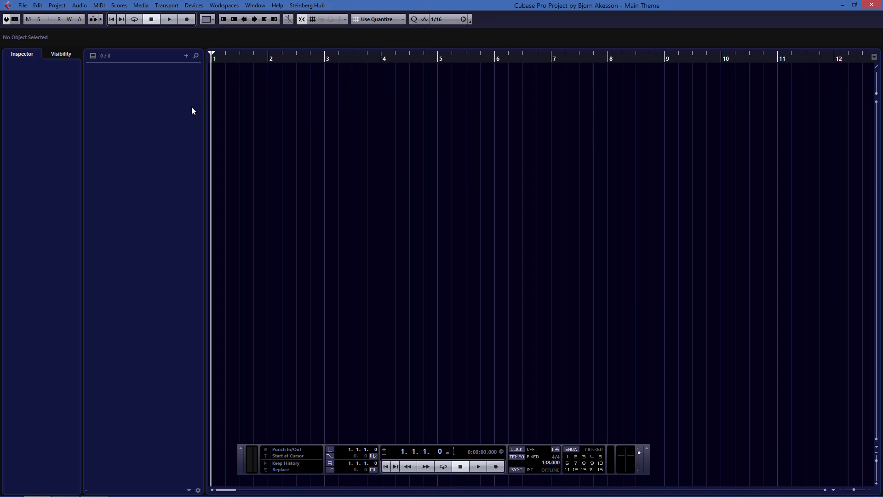
Step: Add one instrument track that uses the A.N.Ax64 synth as its VST instrument
{"action": "right_click", "coordinate": [176, 105]}
{"action": "left_click", "coordinate": [212, 118]}
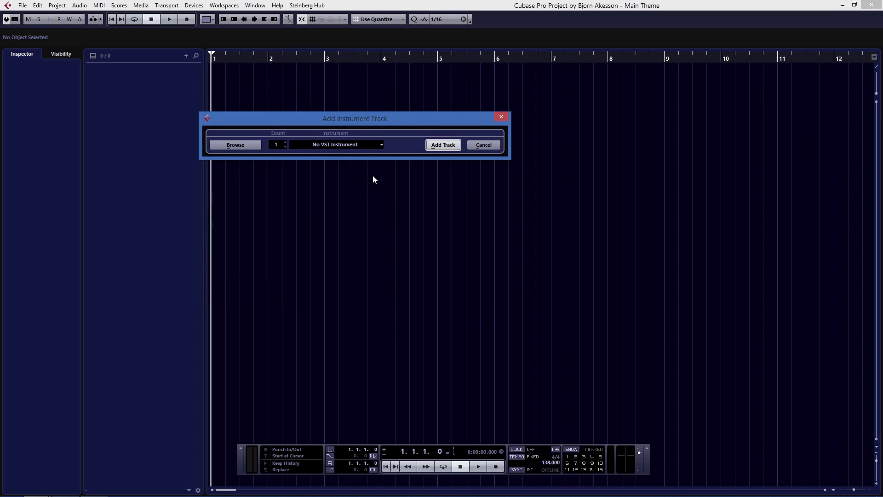
{"action": "left_click", "coordinate": [349, 146]}
{"action": "left_click", "coordinate": [338, 255]}
{"action": "left_click", "coordinate": [435, 144]}
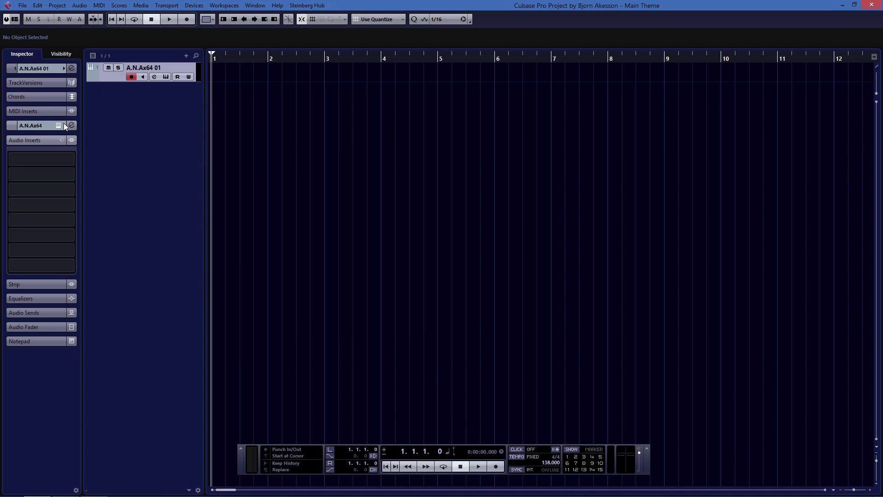
Step: Load the Control pluck preset into the synth from the Plucks category of the Sonic Academy V1.5 Vol3 bank
{"action": "left_click", "coordinate": [60, 126]}
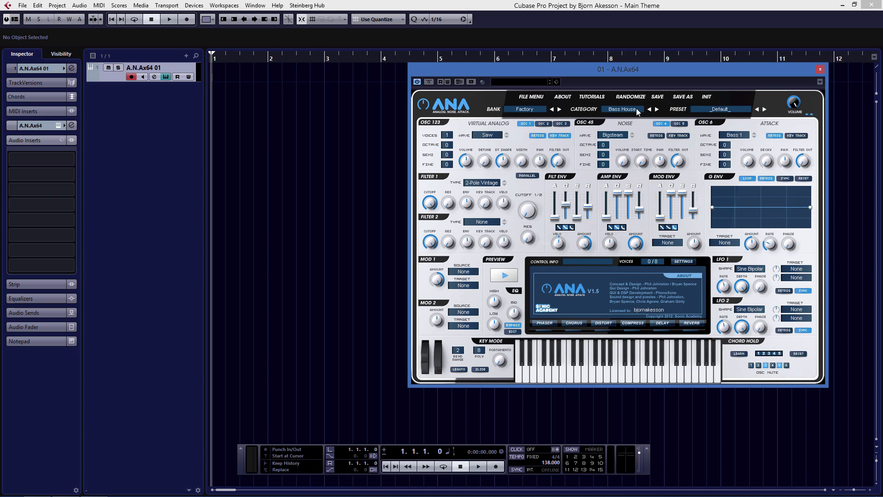
{"action": "left_click", "coordinate": [517, 109]}
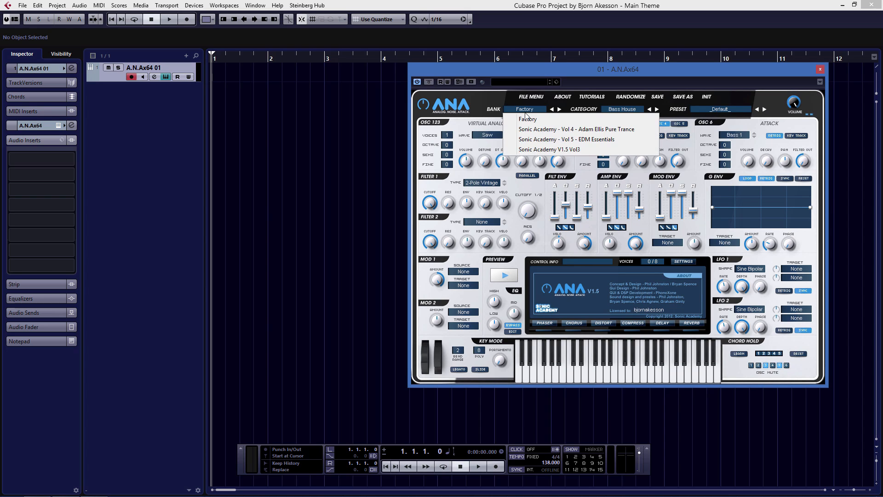
{"action": "left_click", "coordinate": [563, 150]}
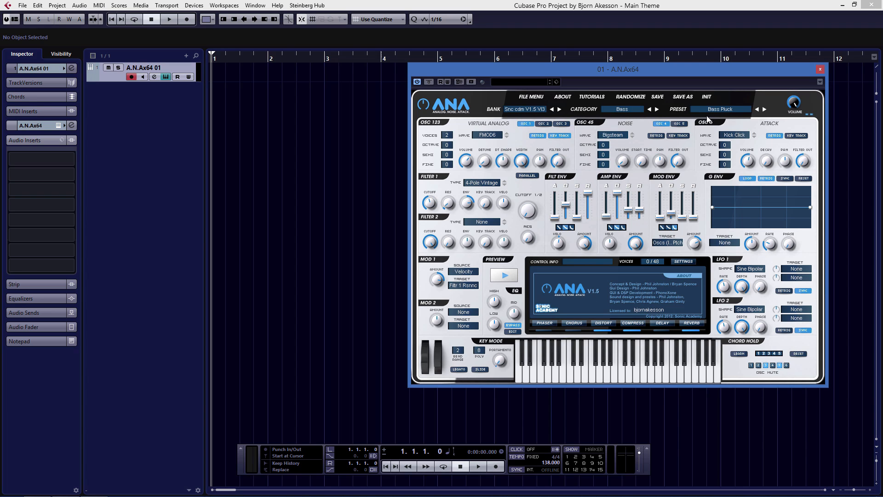
{"action": "left_click", "coordinate": [629, 110]}
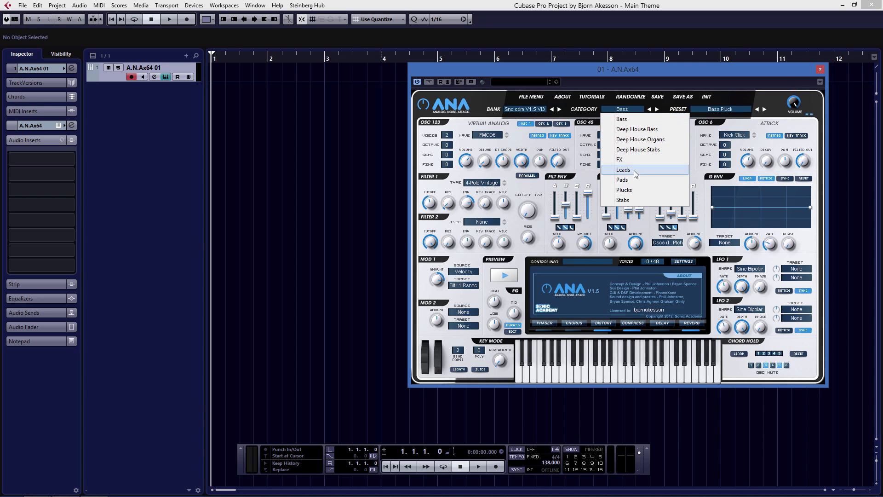
{"action": "left_click", "coordinate": [637, 188]}
{"action": "left_click", "coordinate": [719, 111]}
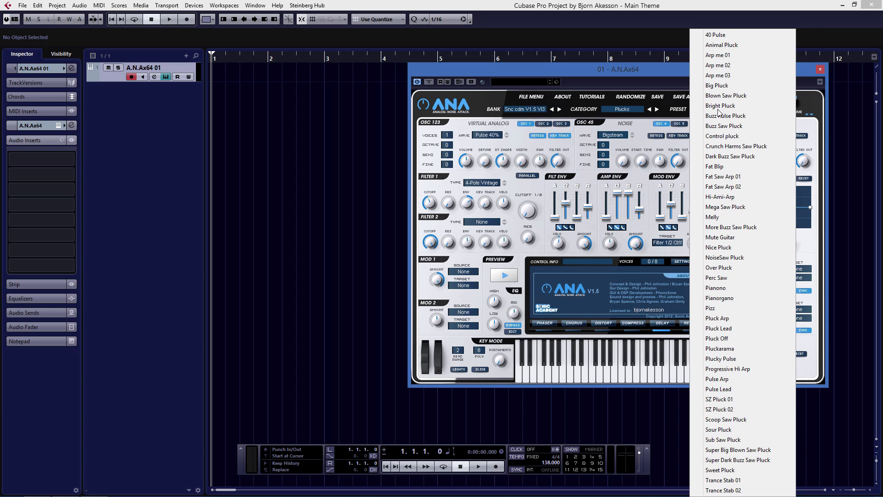
{"action": "left_click", "coordinate": [730, 137]}
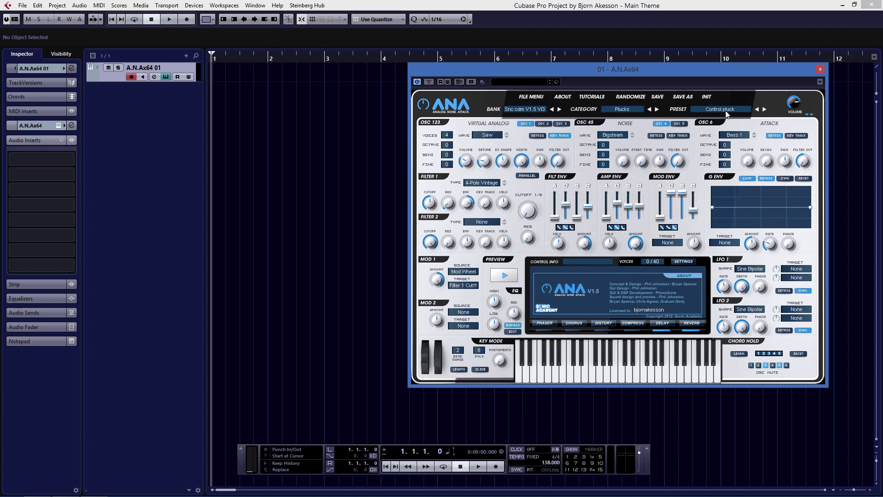
Step: Audition the preset on the synth's keyboard, set its volume to 60%, and close the synth window
{"action": "mouse_move", "coordinate": [793, 103]}
{"action": "left_click", "coordinate": [649, 354]}
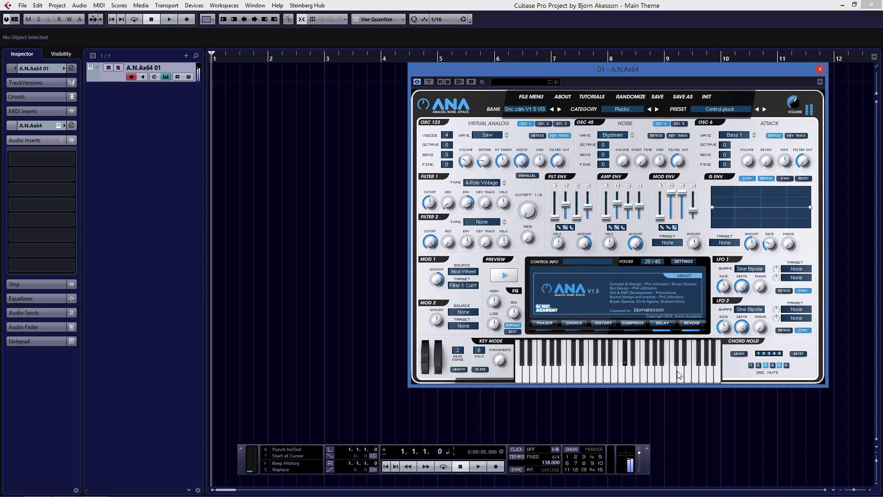
{"action": "mouse_move", "coordinate": [793, 104]}
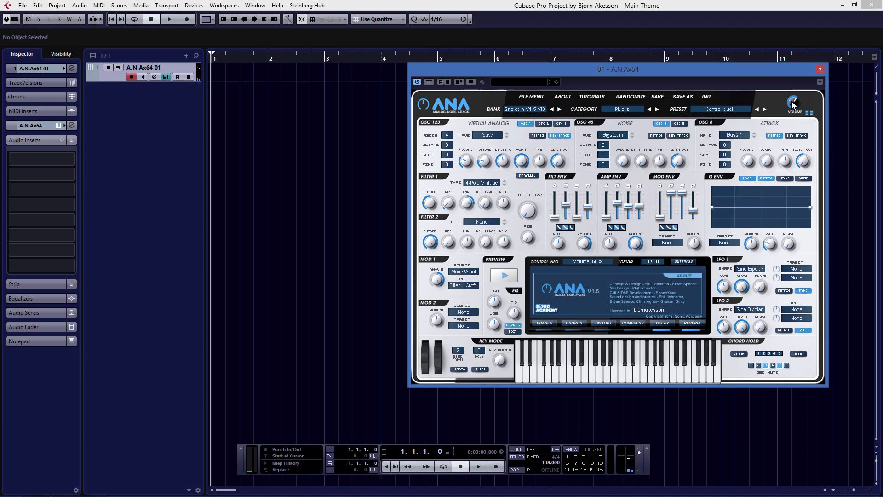
{"action": "left_click", "coordinate": [820, 69]}
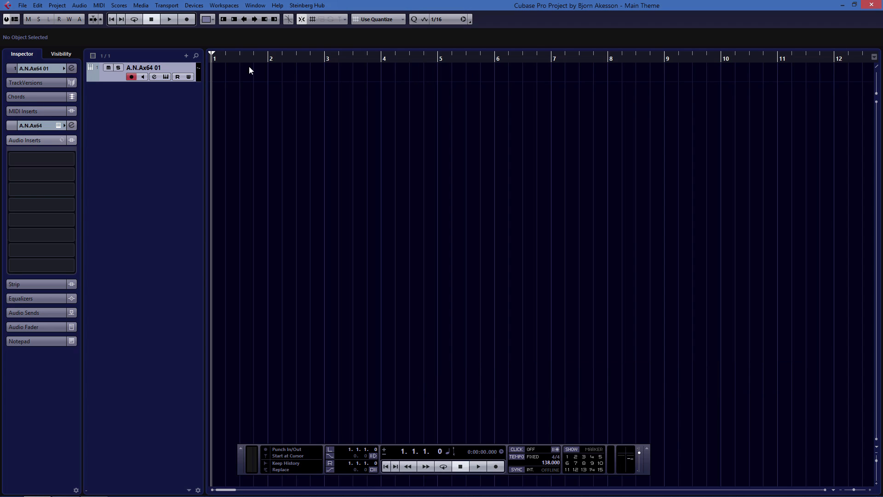
Step: Make the synth track taller and draw an eight-bar MIDI part on it from bar 1 to bar 9
{"action": "right_click", "coordinate": [240, 84]}
{"action": "left_click_drag", "start_coordinate": [175, 78], "coordinate": [178, 193]}
{"action": "left_click_drag", "start_coordinate": [213, 127], "coordinate": [668, 168]}
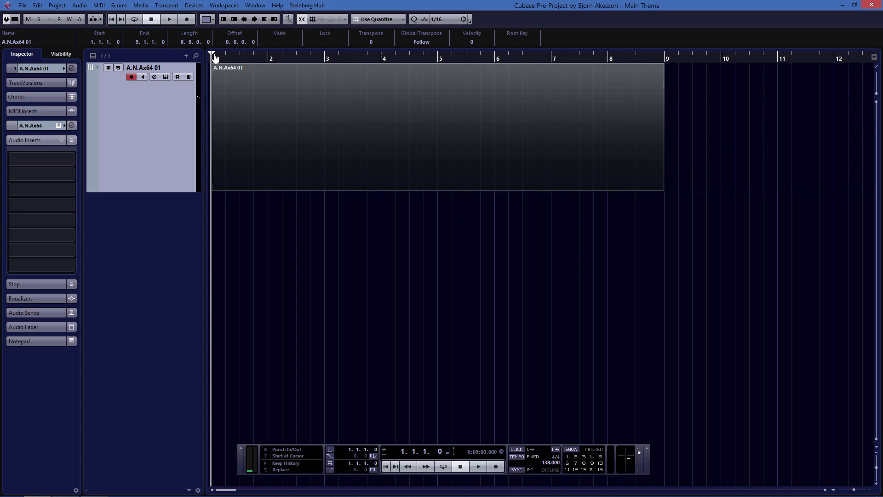
Step: Set the locator range from bar 1 to bar 9 and the project quantize to 1/1
{"action": "left_click_drag", "start_coordinate": [215, 57], "coordinate": [666, 132]}
{"action": "left_click", "coordinate": [440, 22]}
{"action": "left_click", "coordinate": [440, 30]}
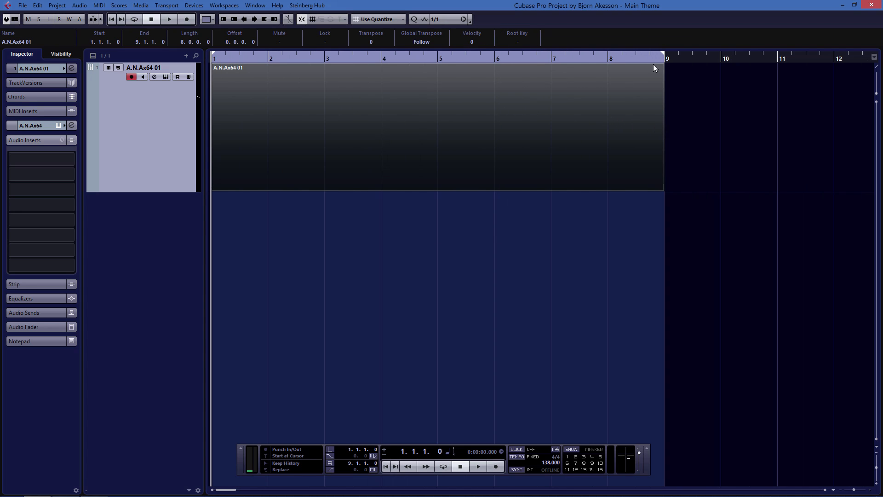
Step: Open the MIDI part in the Key Editor, enlarge the note area above the velocity lane, and set the quantize to 1/16
{"action": "double_click", "coordinate": [379, 140]}
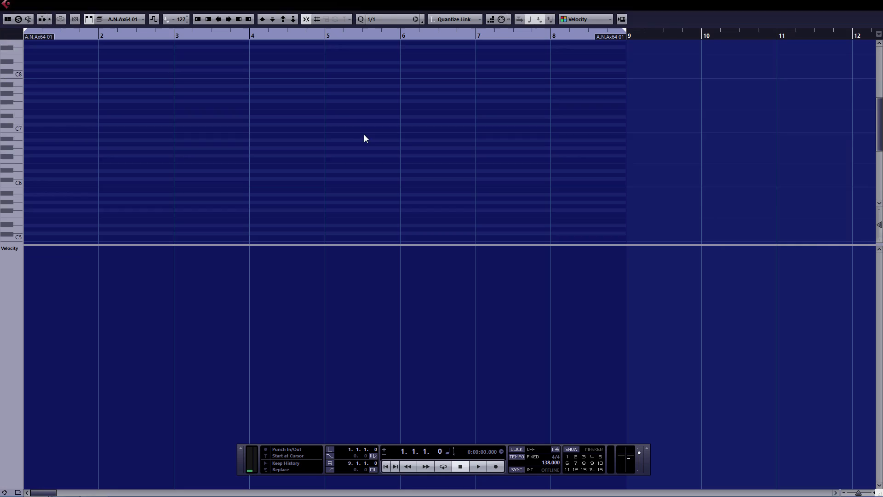
{"action": "right_click", "coordinate": [217, 138]}
{"action": "left_click", "coordinate": [216, 135]}
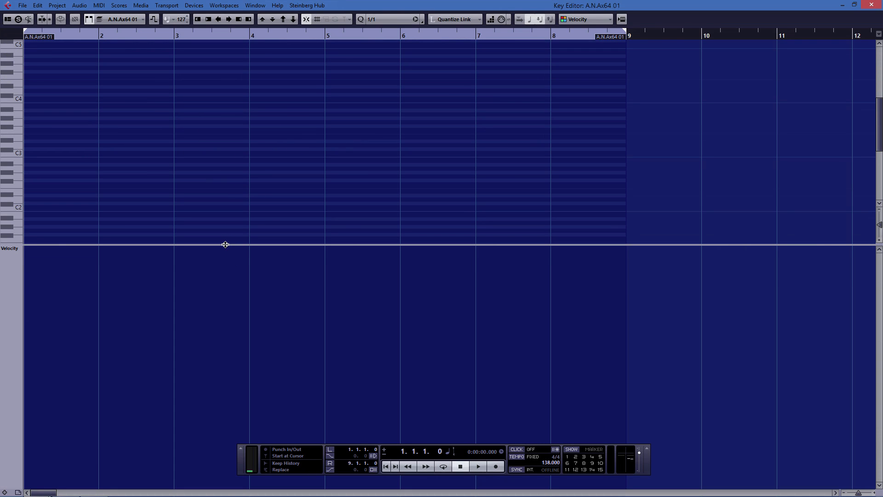
{"action": "left_click_drag", "start_coordinate": [225, 244], "coordinate": [232, 356]}
{"action": "left_click", "coordinate": [388, 19]}
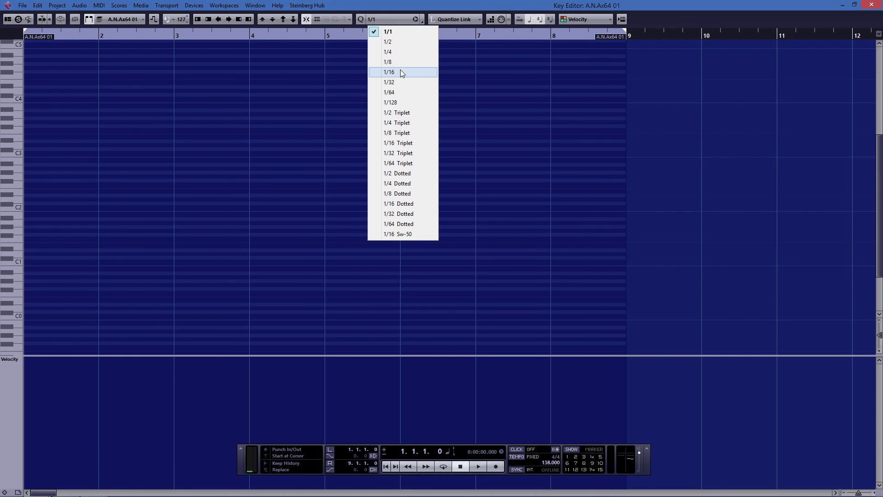
{"action": "left_click", "coordinate": [399, 69]}
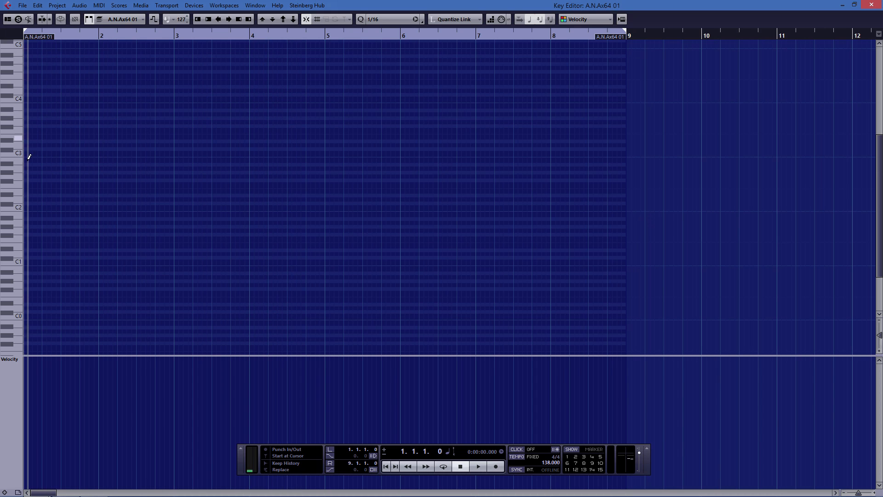
Step: Enter a six-note rhythm of eighth notes on D#2 in bar 1, copy it to D#3 and A#3, and play it back
{"action": "left_click", "coordinate": [9, 196]}
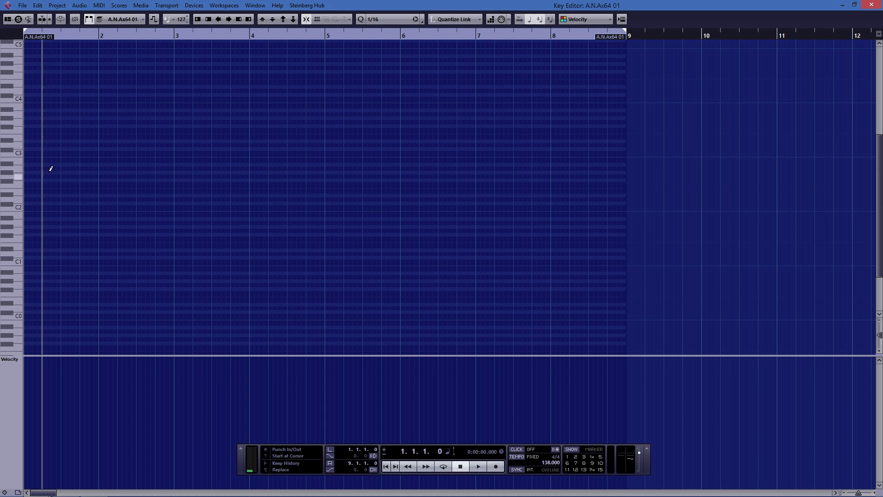
{"action": "key", "text": "h"}
{"action": "key", "text": "h"}
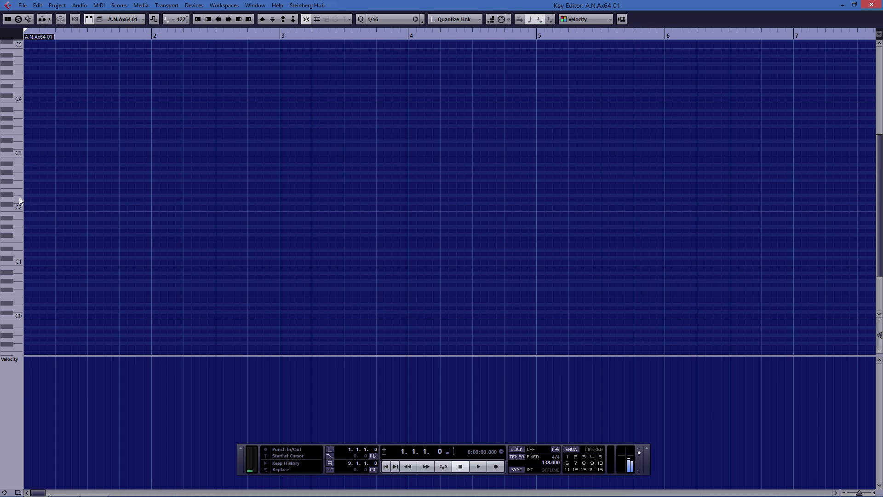
{"action": "left_click_drag", "start_coordinate": [26, 196], "coordinate": [40, 195]}
{"action": "mouse_move", "coordinate": [51, 195]}
{"action": "left_mouse_down"}
{"action": "mouse_move", "coordinate": [152, 194]}
{"action": "mouse_move", "coordinate": [28, 198]}
{"action": "mouse_move", "coordinate": [34, 111]}
{"action": "left_mouse_up"}
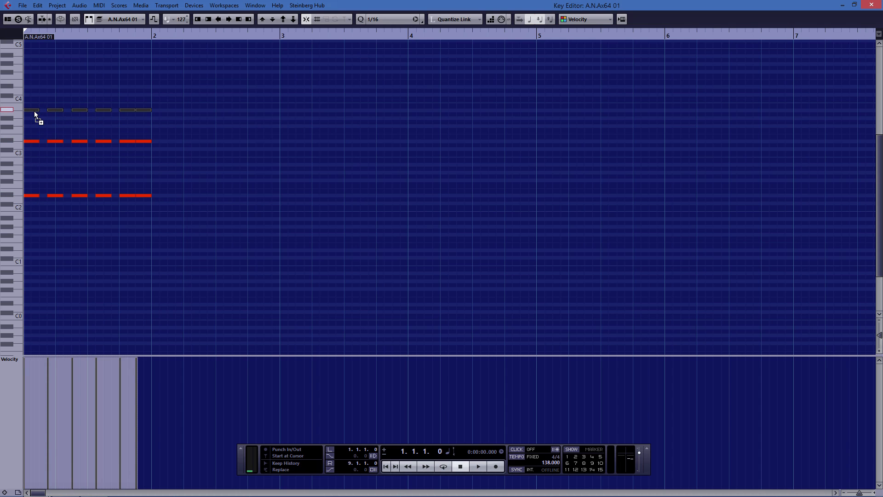
{"action": "left_click", "coordinate": [140, 243]}
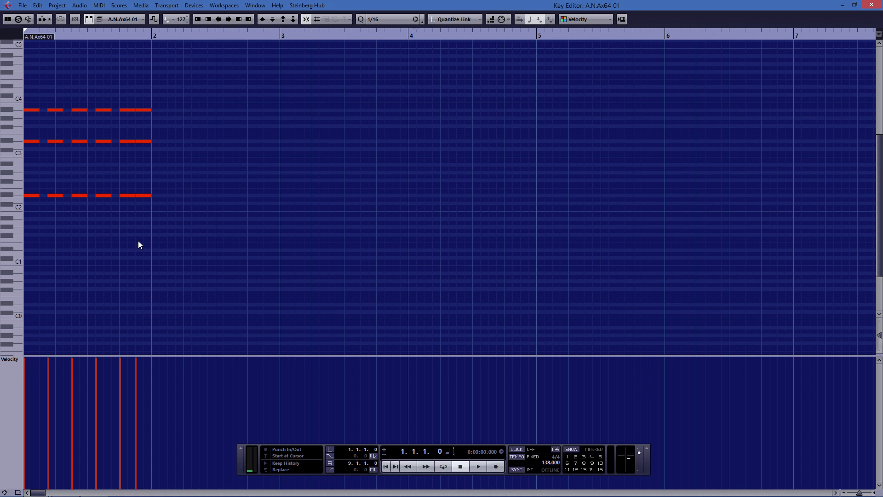
{"action": "key", "text": "space"}
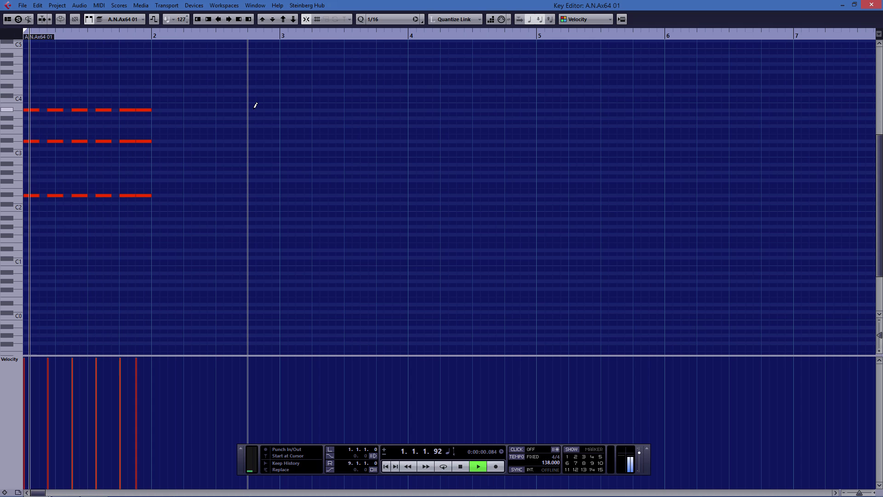
{"action": "key", "text": "space"}
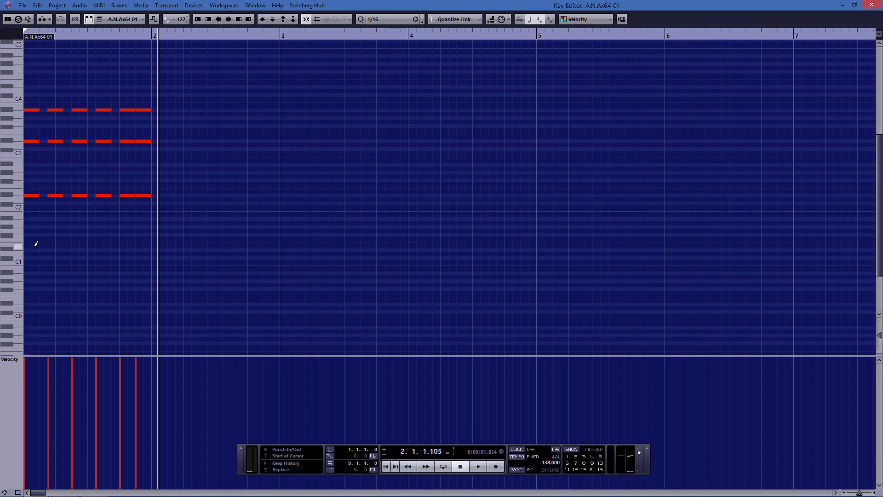
Step: Add four sixteenth notes on D#1 in the gaps of the bar 1 rhythm and play the result from the start
{"action": "left_click_drag", "start_coordinate": [44, 250], "coordinate": [54, 250]}
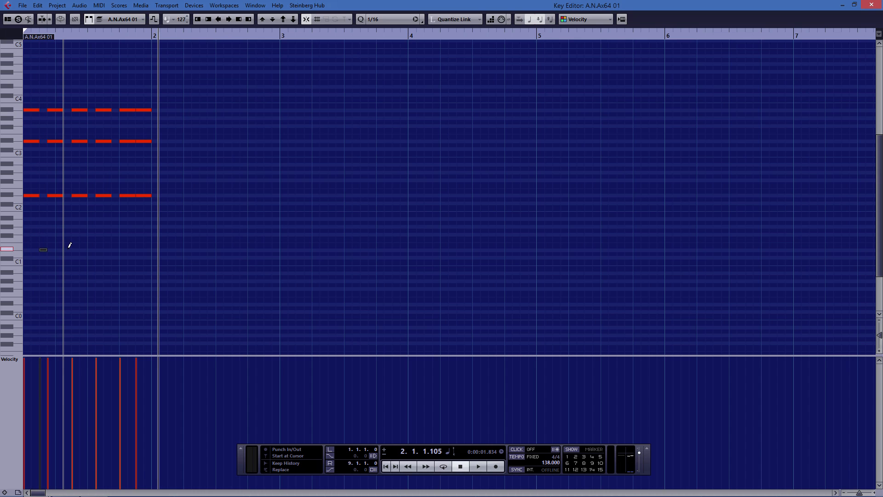
{"action": "left_click", "coordinate": [67, 249]}
{"action": "left_click", "coordinate": [91, 250]}
{"action": "left_click", "coordinate": [115, 250]}
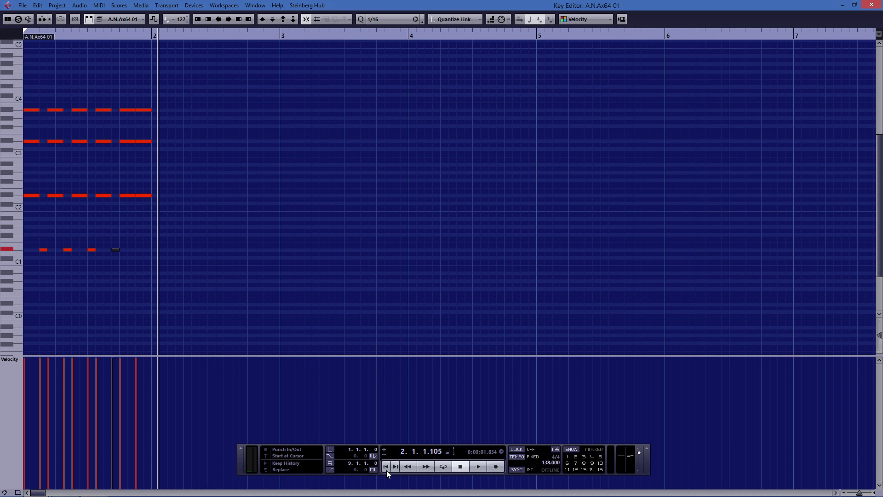
{"action": "key", "text": "space"}
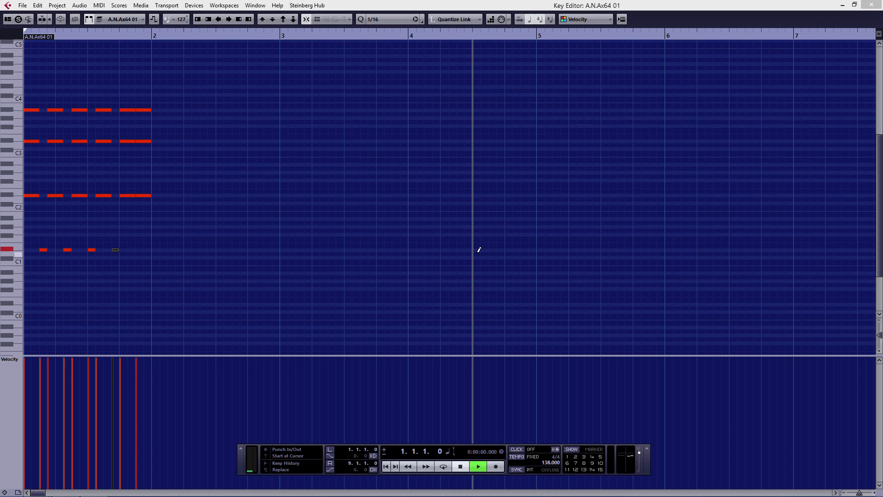
Step: Stop playback, duplicate the full bar 1 pattern three times across bars 2 to 4, and set the locator range from bar 1 to bar 5
{"action": "key", "text": "space"}
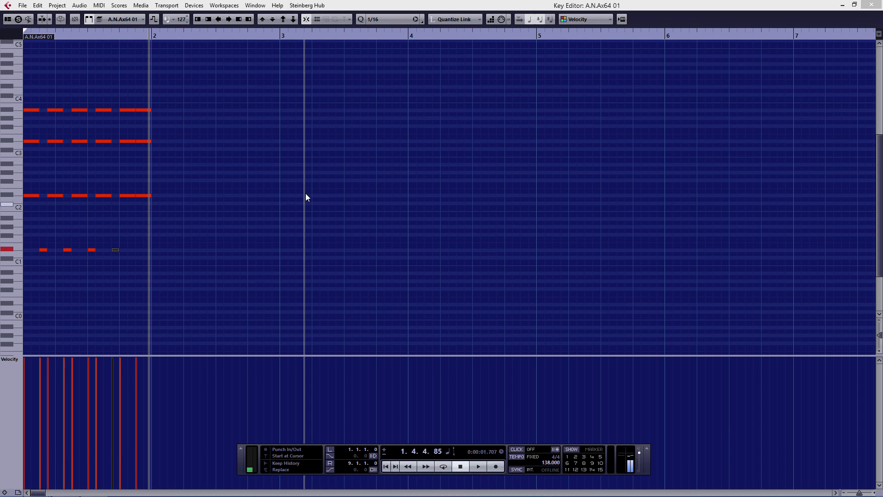
{"action": "left_click_drag", "start_coordinate": [200, 70], "coordinate": [1, 280]}
{"action": "key", "text": "alt+d"}
{"action": "key", "text": "alt+d"}
{"action": "key", "text": "alt+d"}
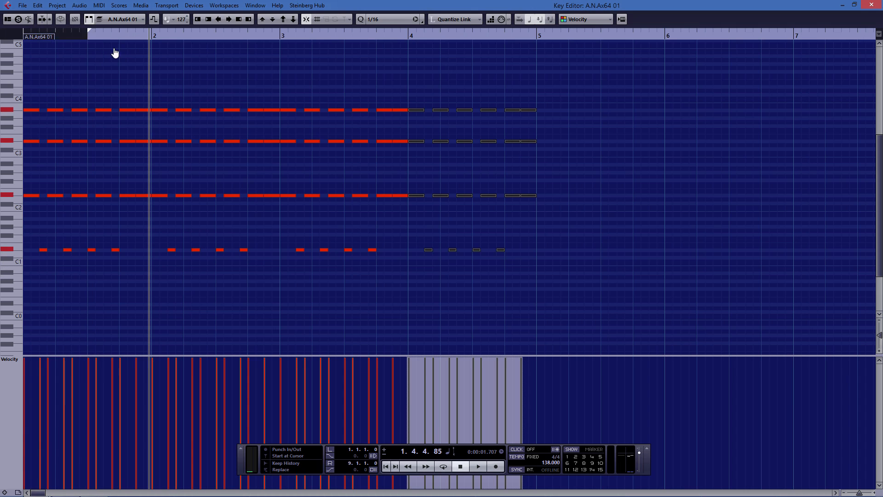
{"action": "left_click_drag", "start_coordinate": [25, 33], "coordinate": [342, 34]}
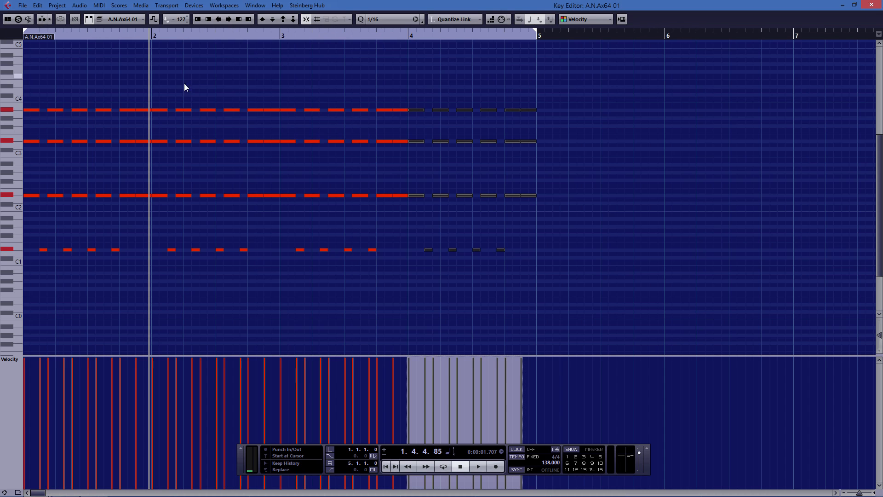
Step: Raise the A#3 notes in bar 2 to D4 and play the theme from the start
{"action": "left_click_drag", "start_coordinate": [157, 99], "coordinate": [275, 115]}
{"action": "key", "text": "Up"}
{"action": "key", "text": "Up"}
{"action": "key", "text": "Up"}
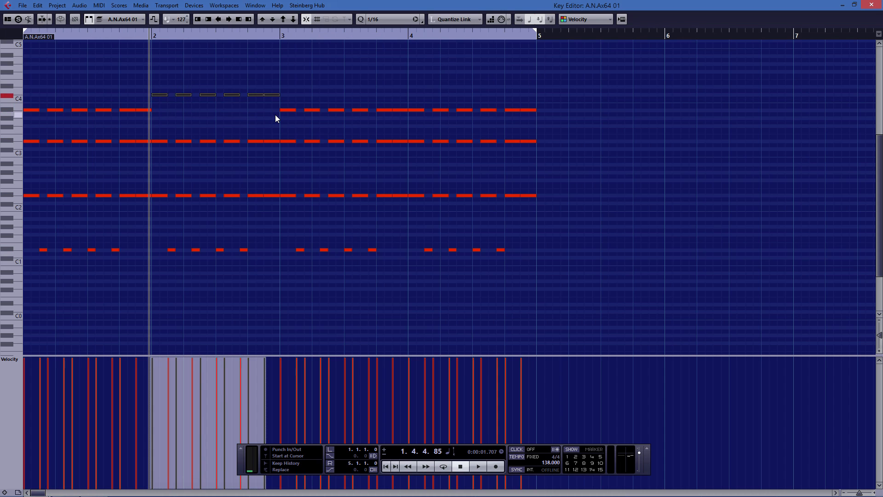
{"action": "key", "text": "Up"}
{"action": "left_click_drag", "start_coordinate": [120, 34], "coordinate": [15, 23]}
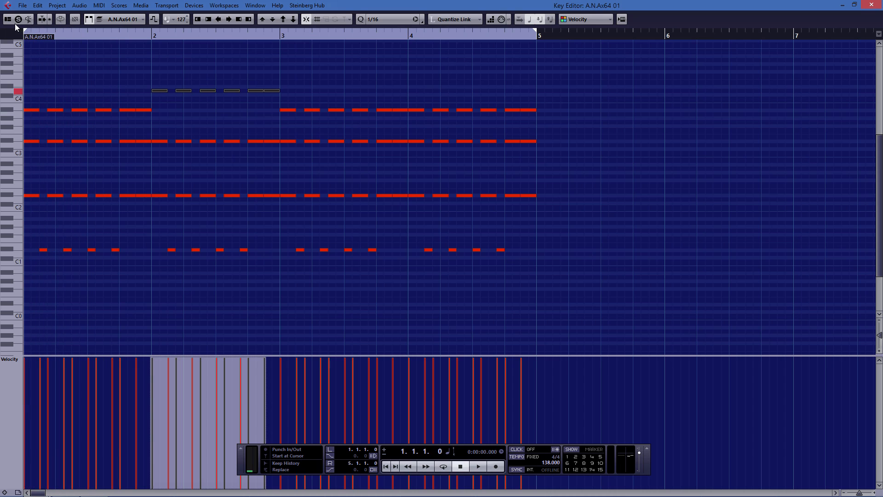
{"action": "key", "text": "space"}
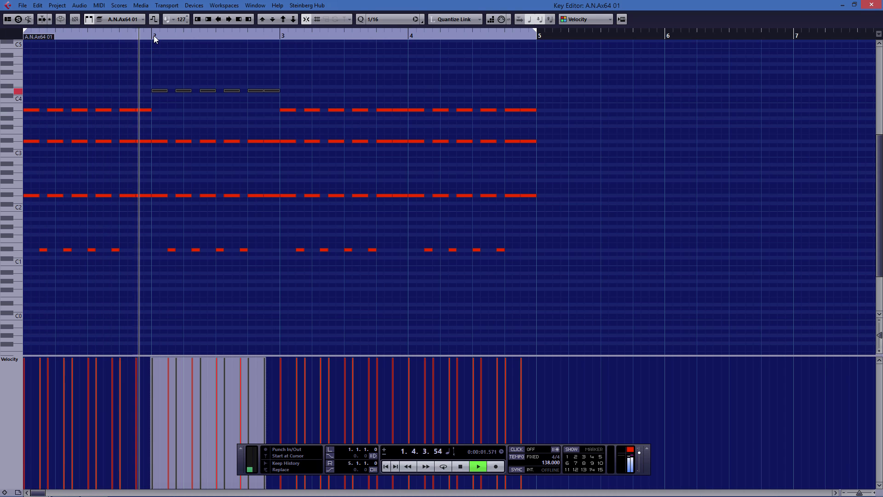
Step: Set the top notes in bar 2 to C#4, trying C4 for comparison by replaying the transition from bar 1
{"action": "key", "text": "Down"}
{"action": "left_click", "coordinate": [105, 34]}
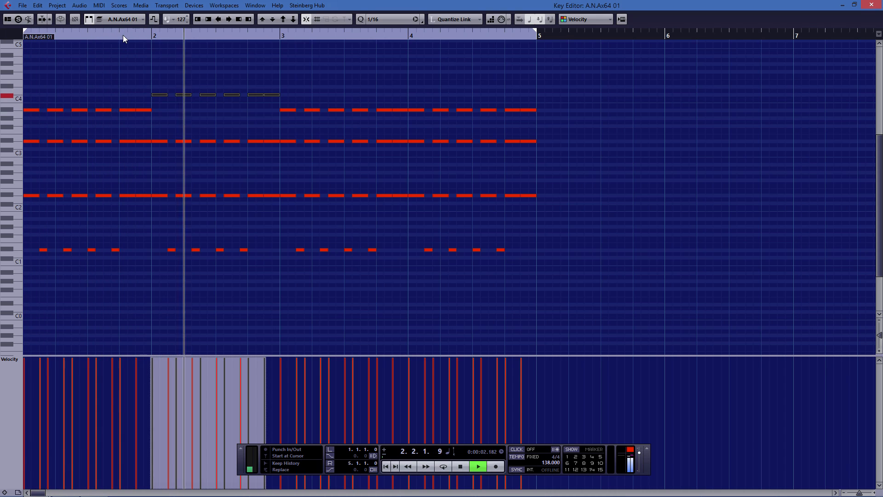
{"action": "key", "text": "Down"}
{"action": "left_click", "coordinate": [122, 35]}
{"action": "left_click", "coordinate": [122, 35]}
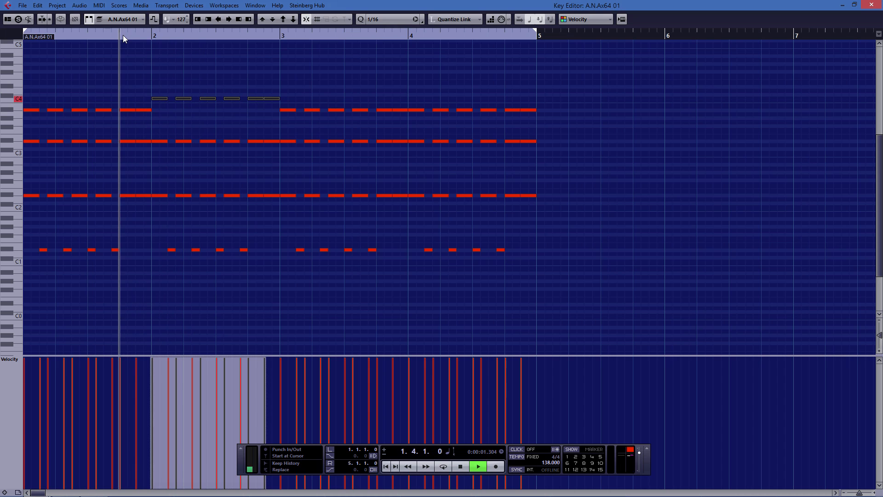
{"action": "key", "text": "Up"}
{"action": "left_click", "coordinate": [123, 35]}
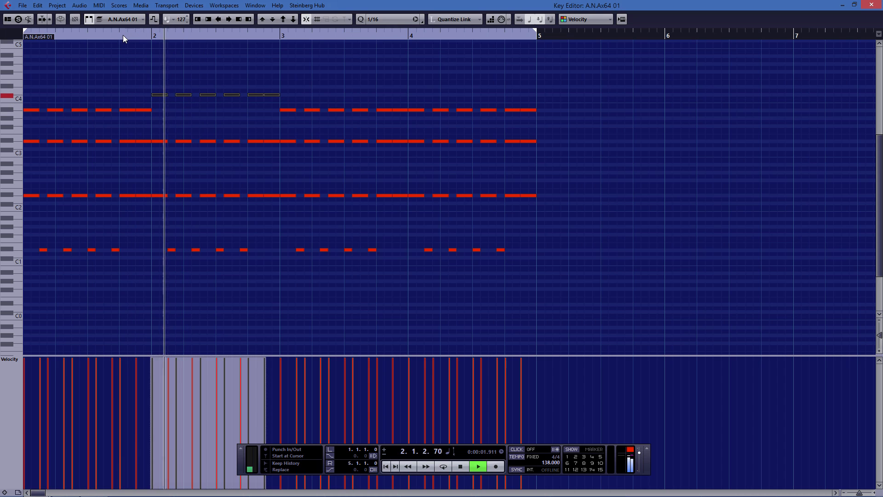
{"action": "key", "text": "space"}
{"action": "left_click", "coordinate": [260, 113]}
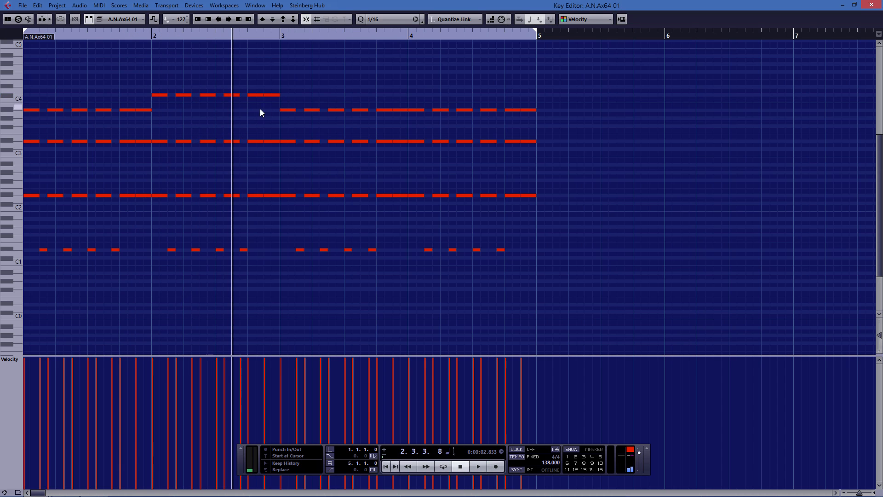
{"action": "left_click_drag", "start_coordinate": [358, 121], "coordinate": [357, 120]}
Step: Raise the D#3 notes in bar 2 to F3 and play the theme from the start
{"action": "left_click_drag", "start_coordinate": [271, 132], "coordinate": [155, 144]}
{"action": "key", "text": "Up"}
{"action": "key", "text": "Up"}
{"action": "key", "text": "Up"}
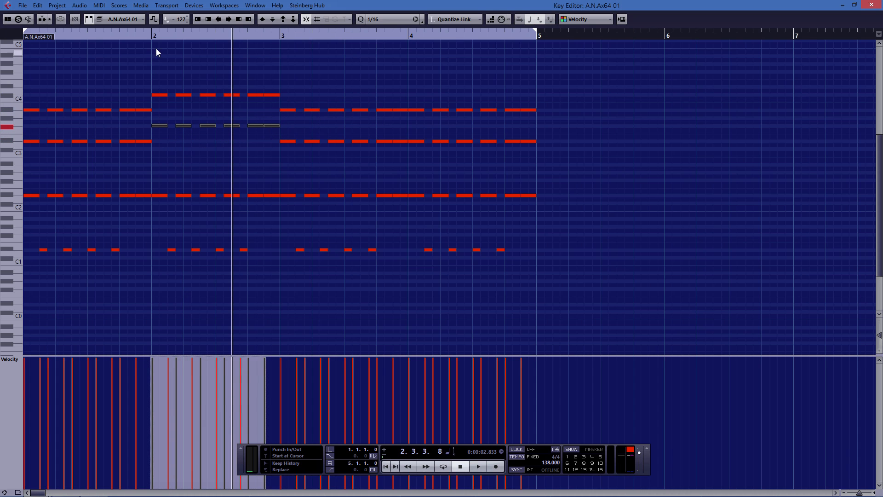
{"action": "key", "text": "Down"}
{"action": "left_click_drag", "start_coordinate": [154, 37], "coordinate": [25, 18]}
{"action": "key", "text": "space"}
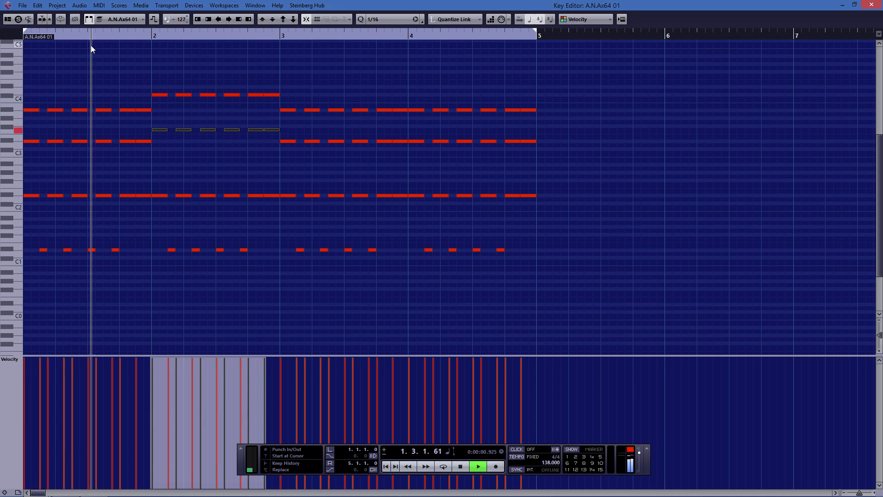
Step: Set the F3 notes in bar 2 to F#3, trying G3 as an alternative while replaying the transition from bar 1
{"action": "key", "text": "Up"}
{"action": "left_click", "coordinate": [158, 35]}
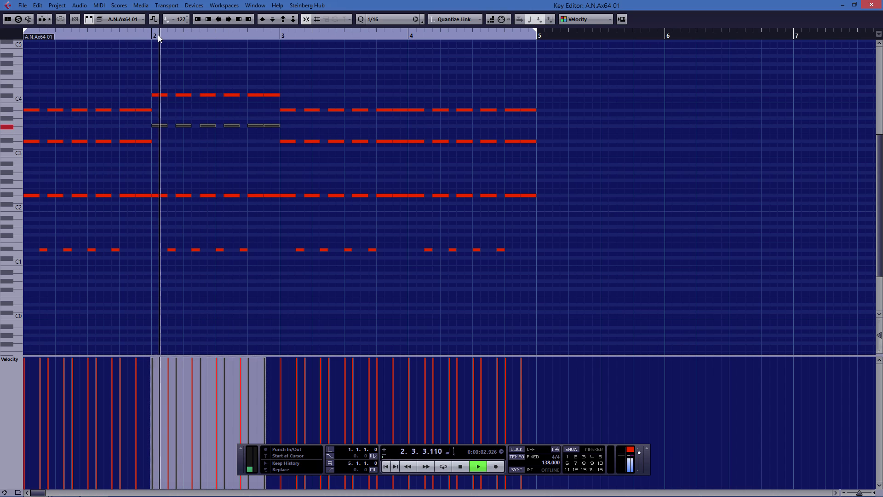
{"action": "left_click", "coordinate": [102, 30]}
{"action": "key", "text": "Up"}
{"action": "key", "text": "Up"}
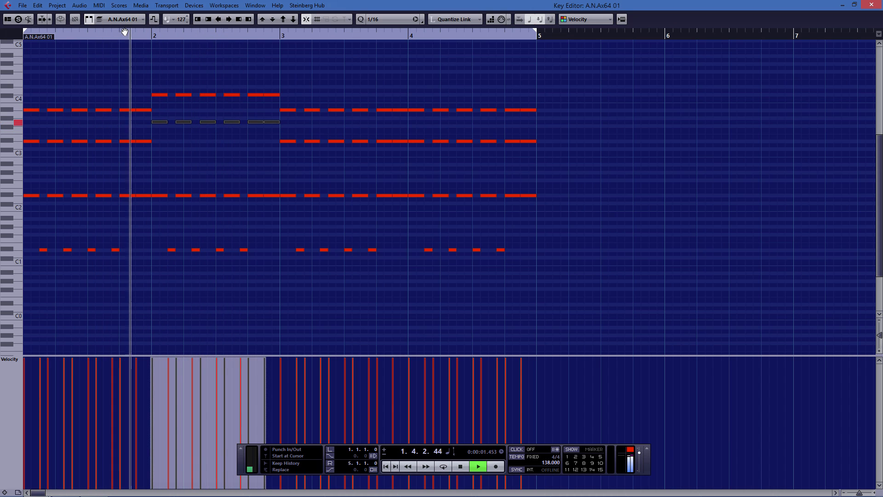
{"action": "key", "text": "Down"}
{"action": "key", "text": "Down"}
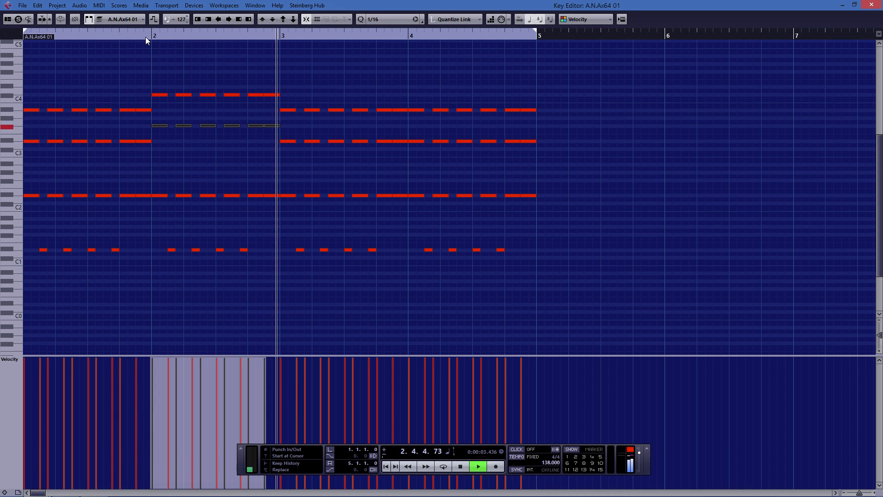
{"action": "left_click", "coordinate": [52, 30]}
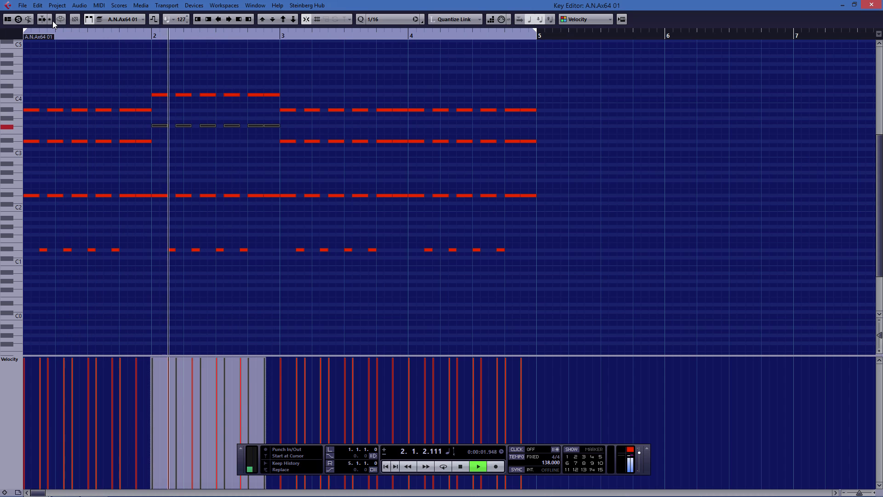
{"action": "key", "text": "Down"}
{"action": "key", "text": "Up"}
{"action": "left_click", "coordinate": [27, 31]}
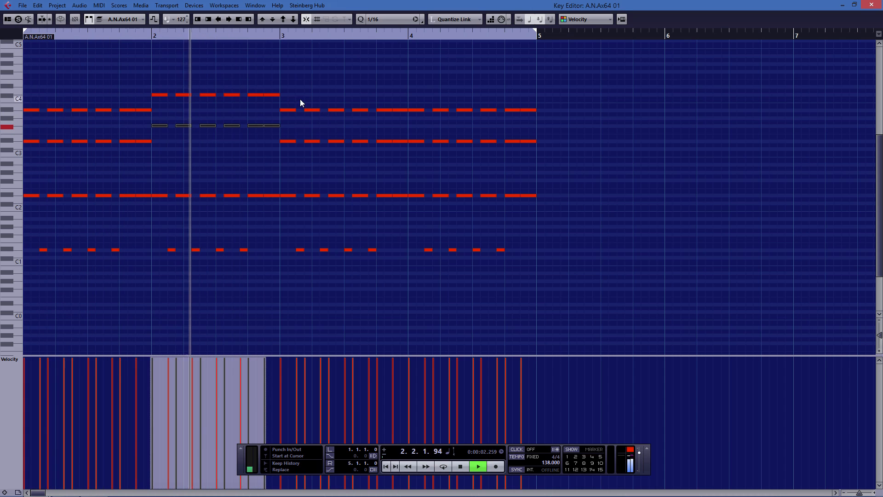
{"action": "key", "text": "space"}
Step: Lower the A#3 notes in bar 3 to F#3, trying G3 and G#3 and playing back the transition from bar 2
{"action": "left_click_drag", "start_coordinate": [284, 98], "coordinate": [398, 109]}
{"action": "key", "text": "Down"}
{"action": "key", "text": "Down"}
{"action": "key", "text": "Down"}
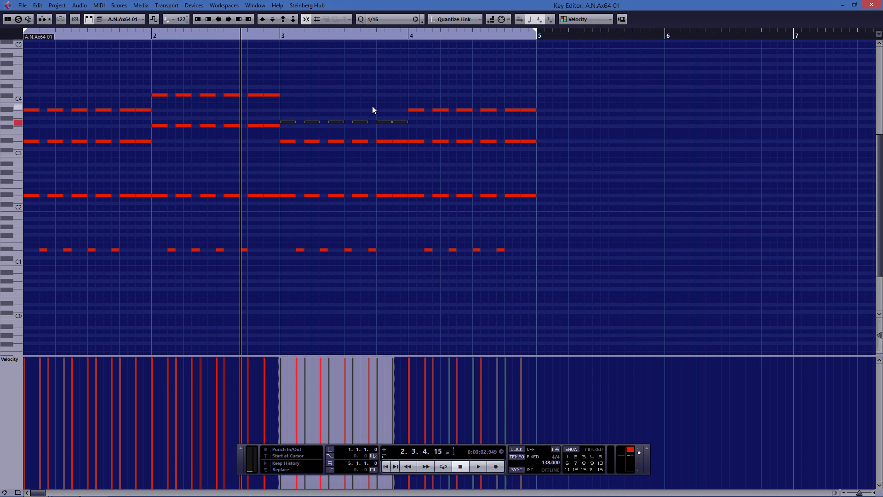
{"action": "key", "text": "space"}
{"action": "key", "text": "Up"}
{"action": "left_click", "coordinate": [113, 31]}
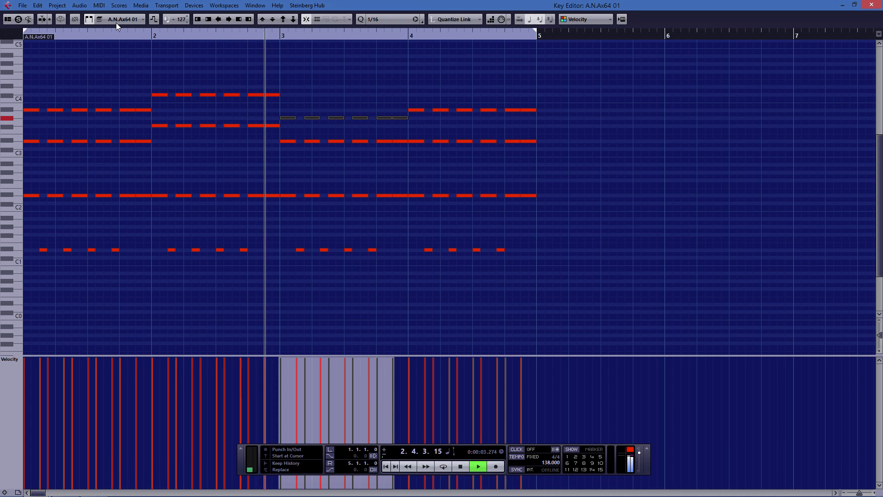
{"action": "key", "text": "space"}
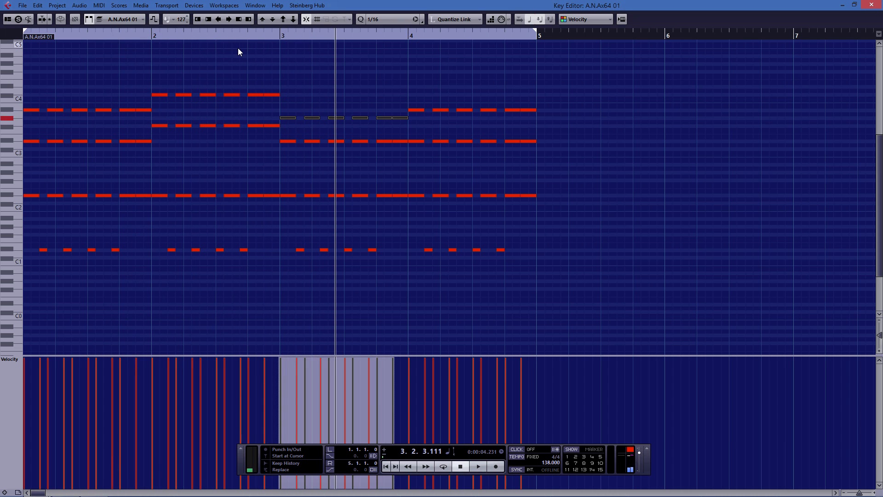
{"action": "key", "text": "Down"}
{"action": "key", "text": "Down"}
{"action": "key", "text": "space"}
{"action": "left_click_drag", "start_coordinate": [181, 37], "coordinate": [162, 37]}
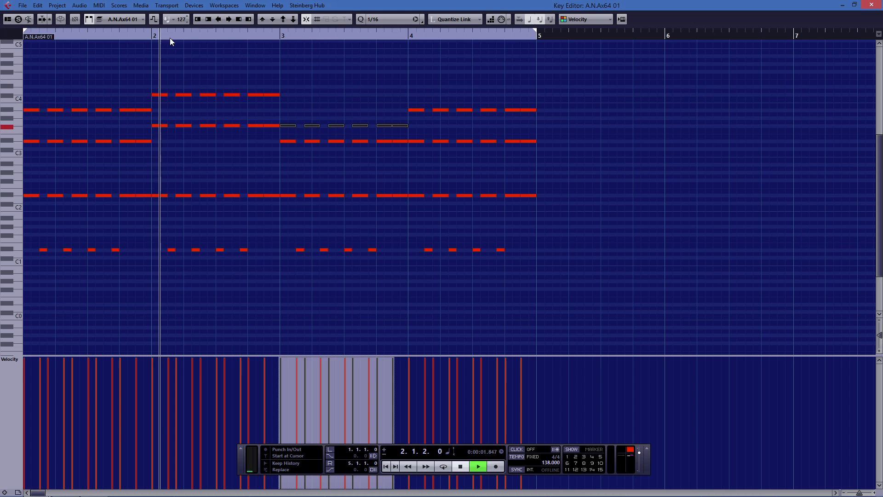
Step: Lower the D#3 notes in bar 3 semitone by semitone to A#2, replaying the end of bar 2 to judge each pitch
{"action": "left_click_drag", "start_coordinate": [271, 139], "coordinate": [399, 162]}
{"action": "key", "text": "Down"}
{"action": "key", "text": "Down"}
{"action": "left_click_drag", "start_coordinate": [278, 33], "coordinate": [217, 30]}
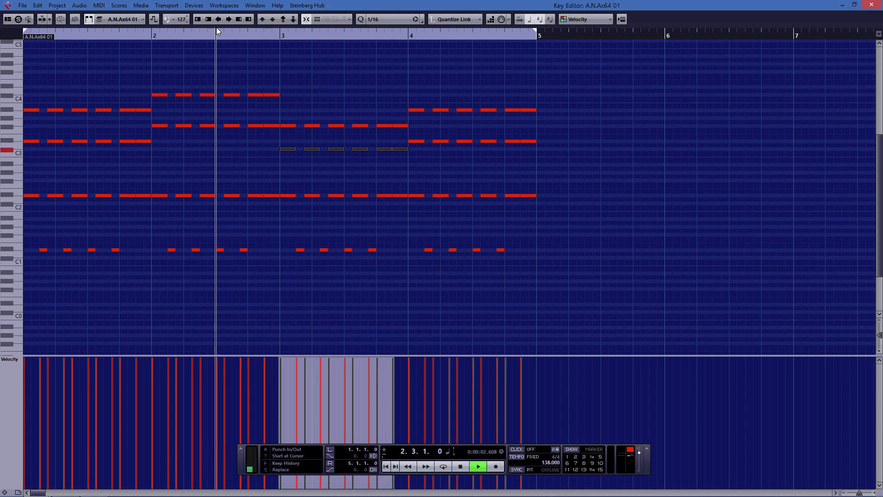
{"action": "key", "text": "Down"}
{"action": "left_click", "coordinate": [250, 38]}
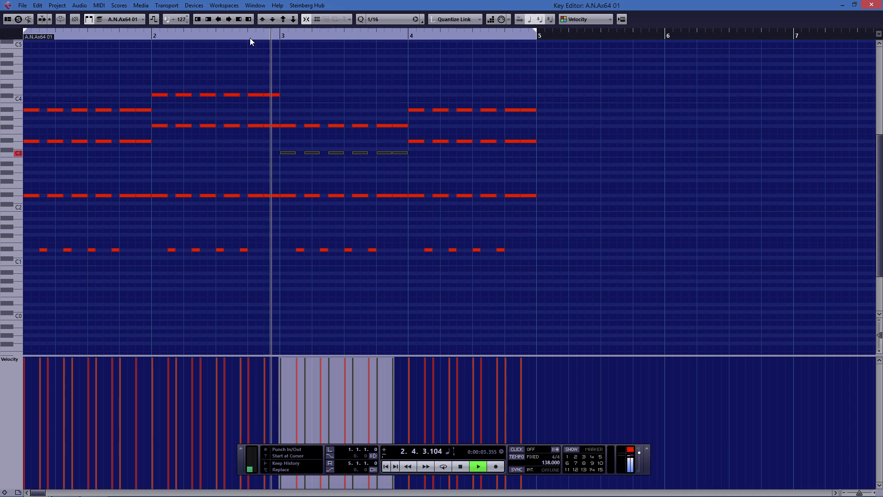
{"action": "key", "text": "Down"}
{"action": "left_click", "coordinate": [250, 37]}
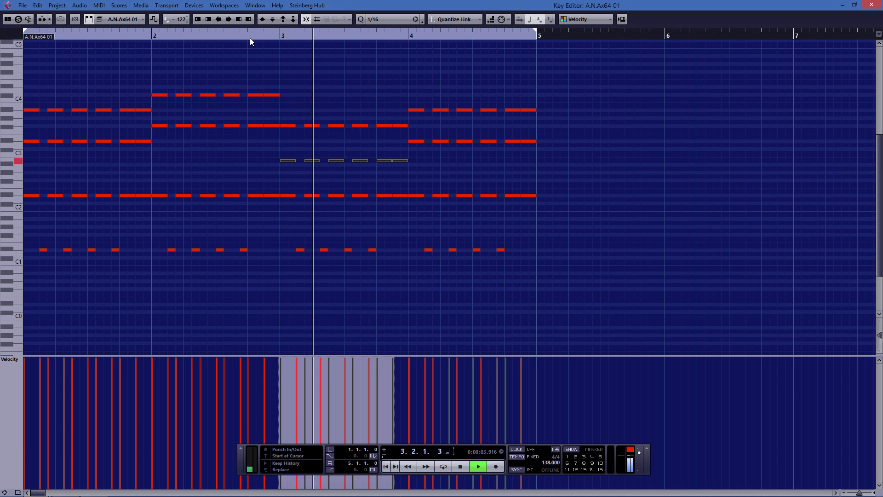
{"action": "key", "text": "Down"}
{"action": "left_click", "coordinate": [250, 38]}
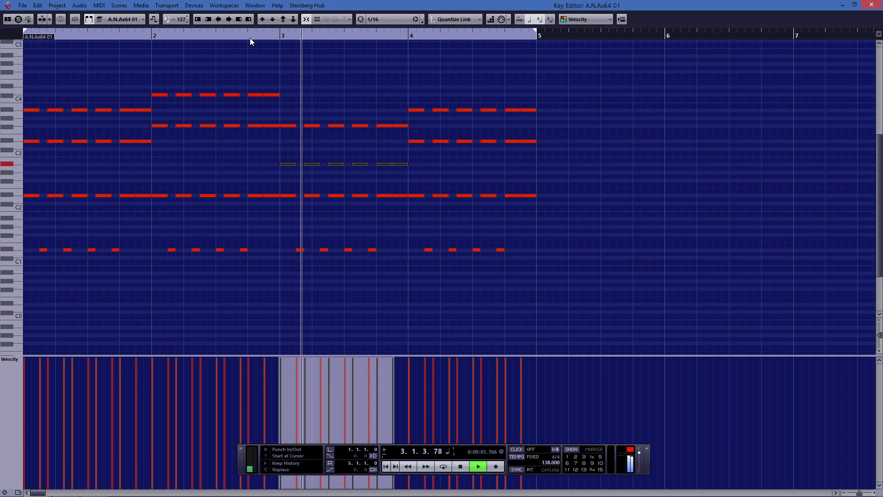
{"action": "left_click_drag", "start_coordinate": [250, 37], "coordinate": [70, 35]}
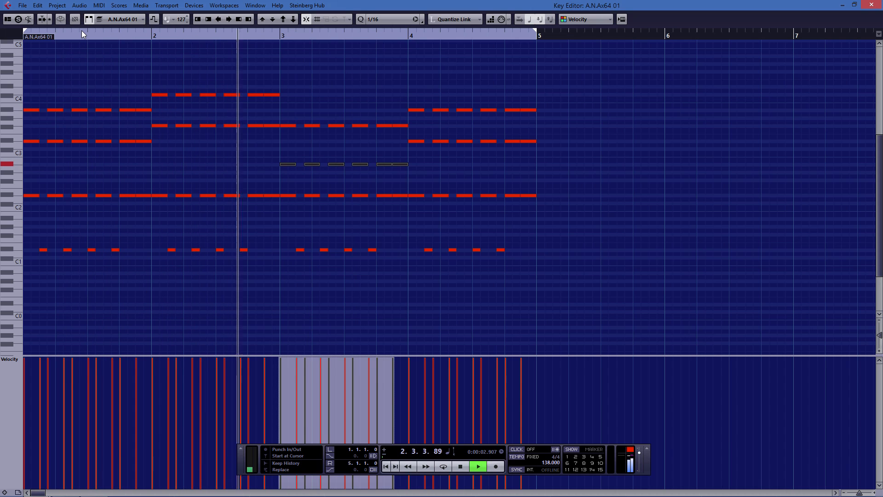
Step: Raise the A#2 notes in bar 3 to C#3 and play back the transition from bar 2
{"action": "key", "text": "space"}
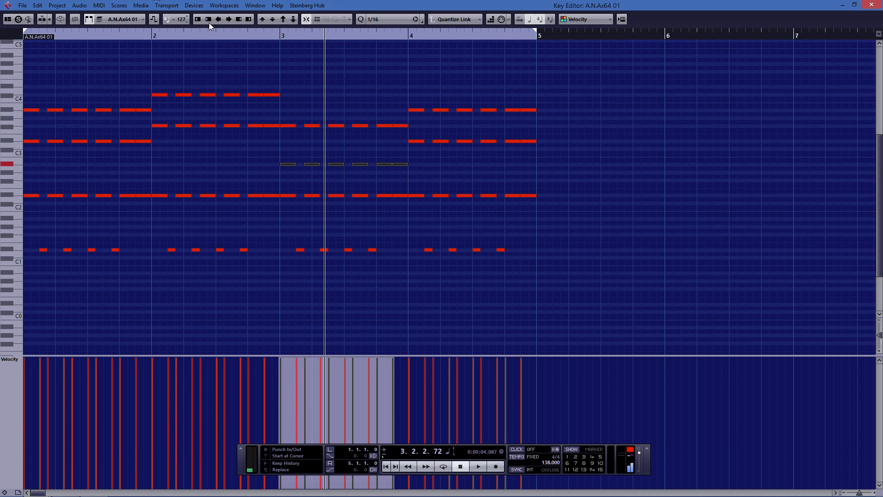
{"action": "left_click", "coordinate": [193, 28]}
{"action": "key", "text": "Up"}
{"action": "key", "text": "Up"}
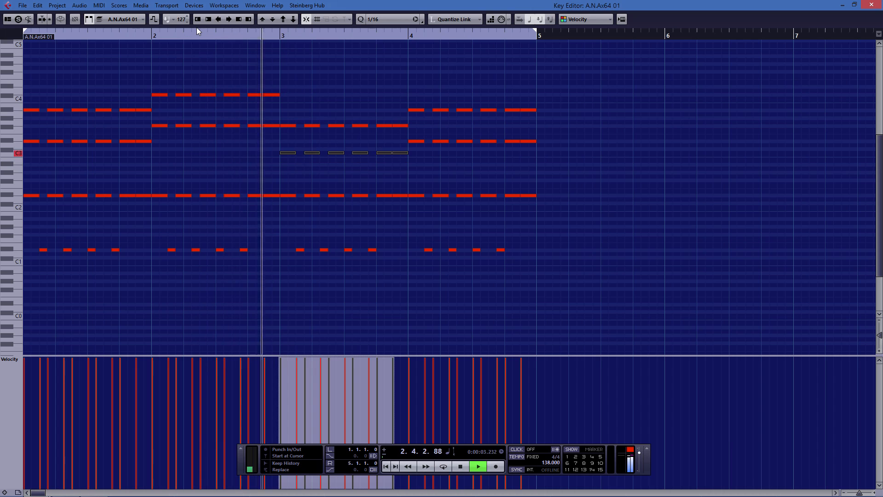
{"action": "key", "text": "Up"}
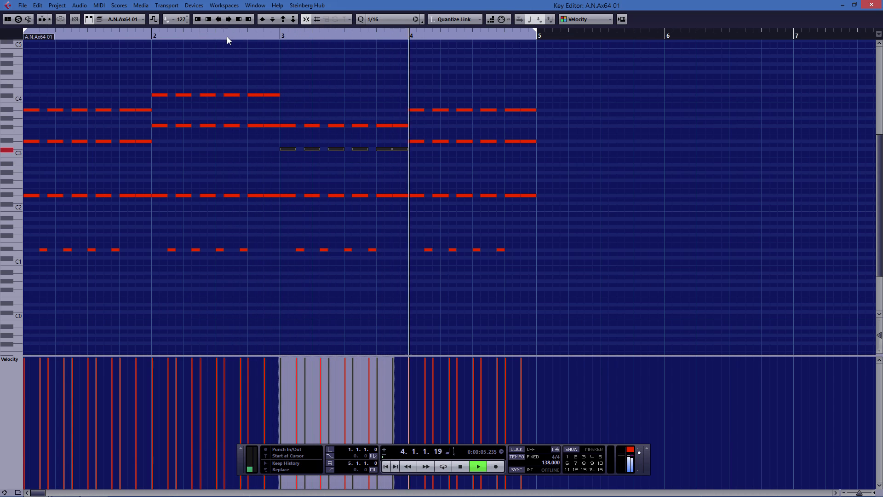
{"action": "left_click", "coordinate": [216, 32]}
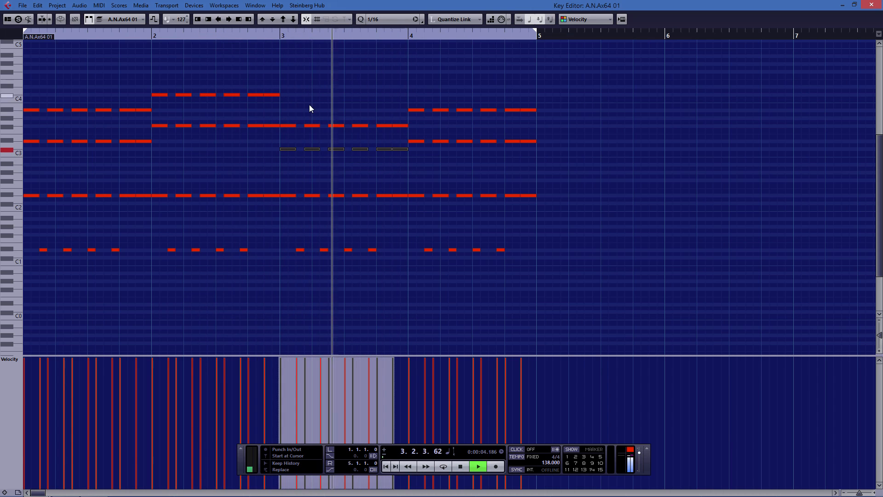
{"action": "key", "text": "space"}
Step: Lower the A#3 notes in bar 4 to F#3 and deselect them
{"action": "left_click_drag", "start_coordinate": [559, 103], "coordinate": [429, 108]}
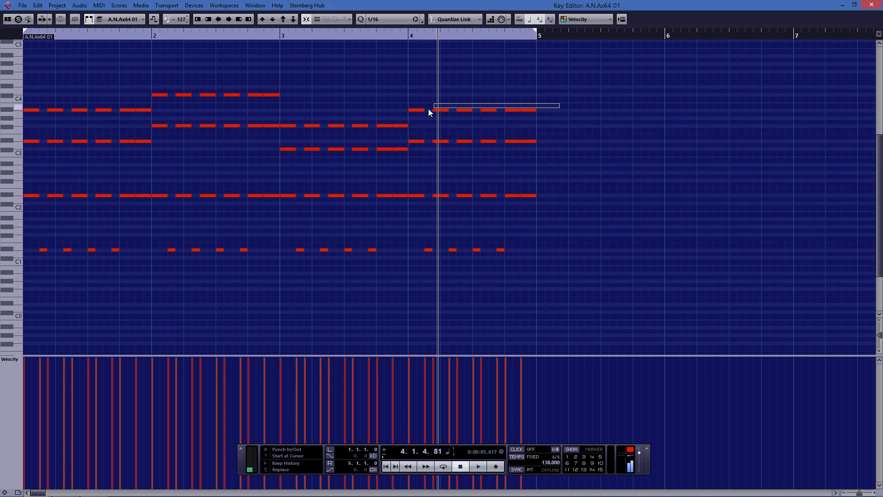
{"action": "key", "text": "Down"}
{"action": "key", "text": "Down"}
{"action": "left_click", "coordinate": [524, 169]}
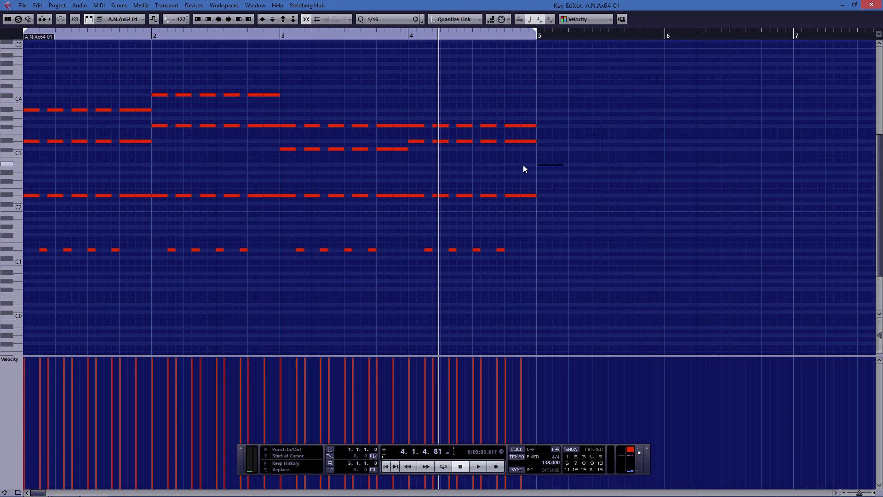
Step: Lower the D#3 notes in bar 4 to C#3, comparing D3 and D#3 while playing the transition from bar 3
{"action": "left_click_drag", "start_coordinate": [416, 140], "coordinate": [416, 140]}
{"action": "key", "text": "Down"}
{"action": "key", "text": "space"}
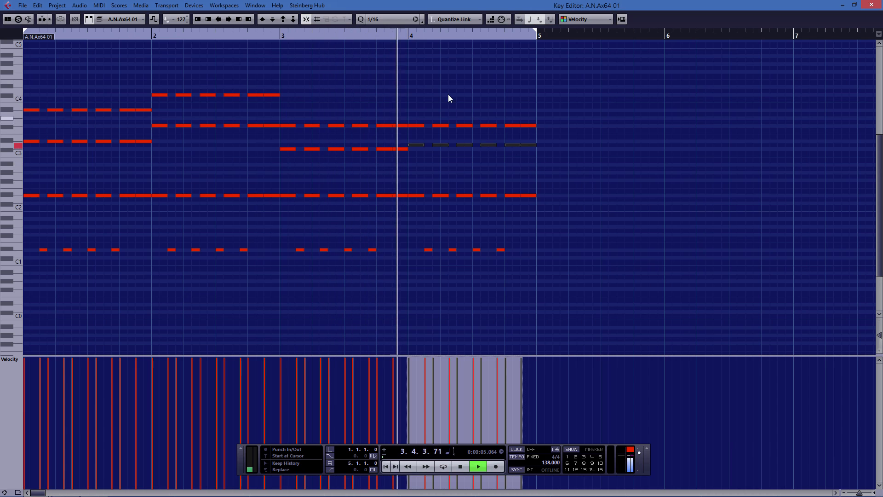
{"action": "key", "text": "Up"}
{"action": "left_click_drag", "start_coordinate": [384, 35], "coordinate": [370, 40]}
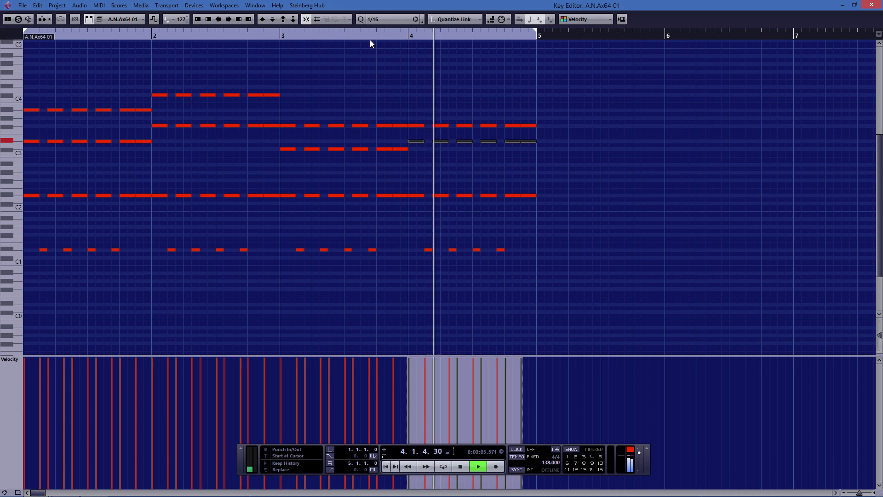
{"action": "key", "text": "Down"}
Step: Lower the F#3 notes in bar 4 to F3 and replay from late in bar 3
{"action": "left_click_drag", "start_coordinate": [582, 127], "coordinate": [410, 110]}
{"action": "key", "text": "Down"}
{"action": "left_click", "coordinate": [362, 35]}
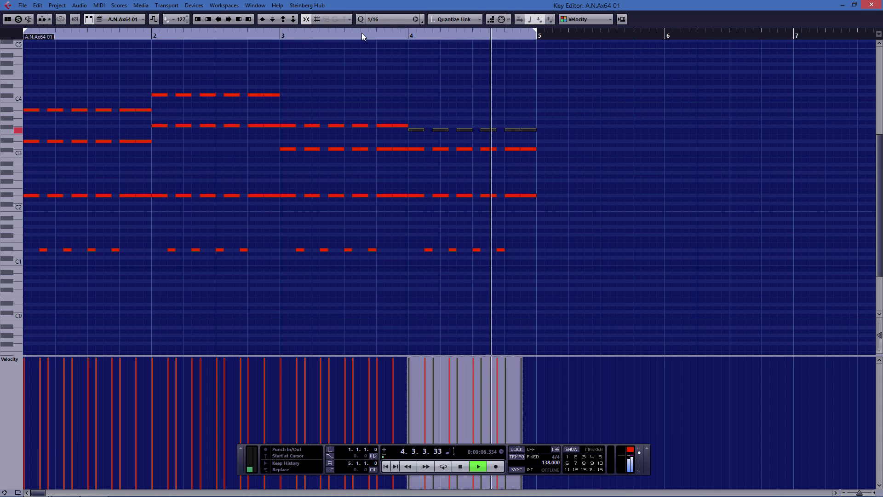
Step: Lower the D#2 and D#1 bass notes in bar 2 to B1 and B0, auditioning from the start
{"action": "key", "text": "space"}
{"action": "key", "text": "Home"}
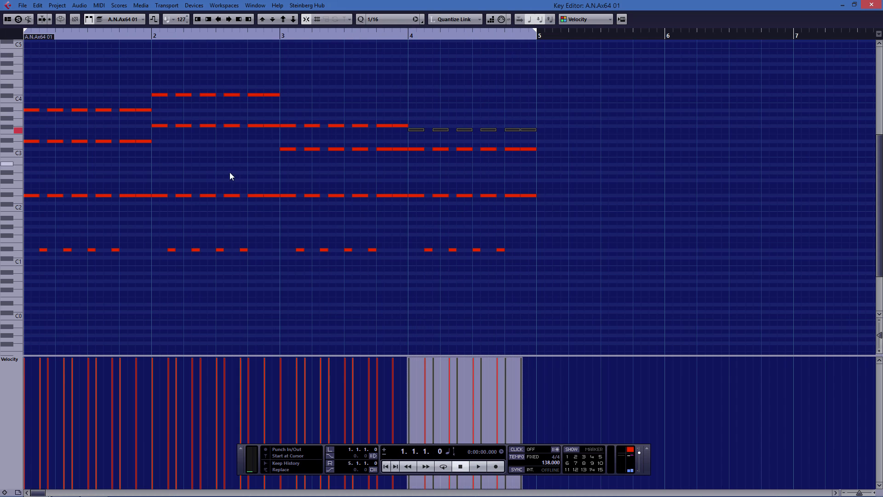
{"action": "left_click_drag", "start_coordinate": [160, 185], "coordinate": [273, 285]}
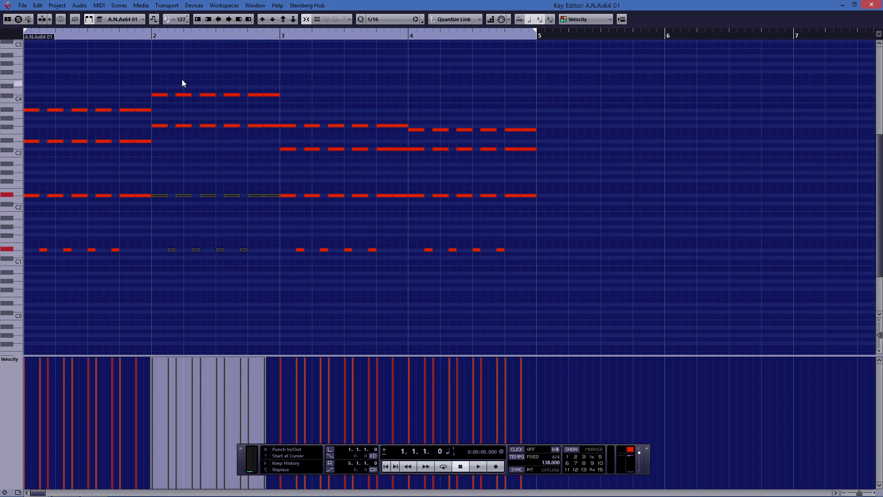
{"action": "key", "text": "Down"}
{"action": "key", "text": "Down"}
{"action": "key", "text": "space"}
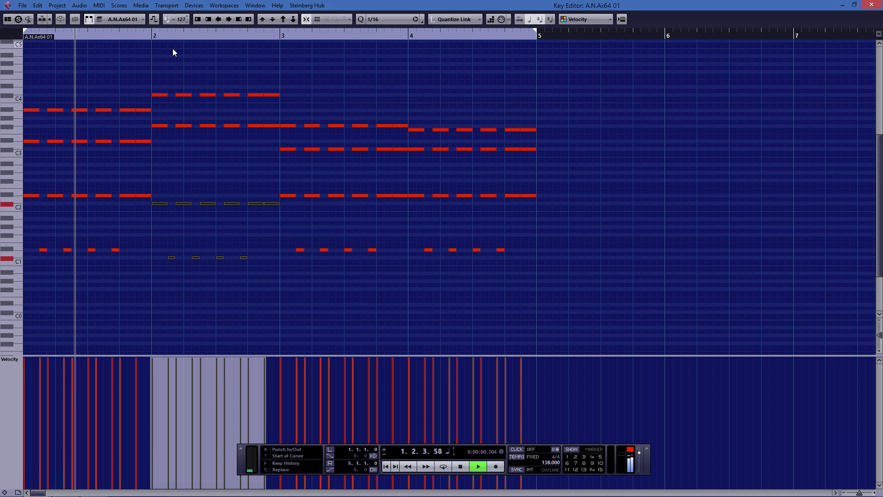
{"action": "key", "text": "Down"}
{"action": "left_click_drag", "start_coordinate": [166, 33], "coordinate": [6, 31]}
{"action": "key", "text": "Down"}
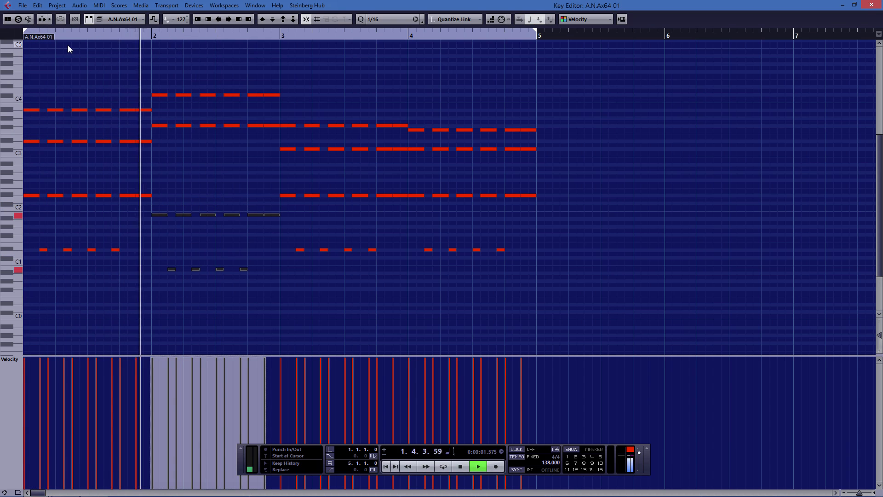
{"action": "key", "text": "space"}
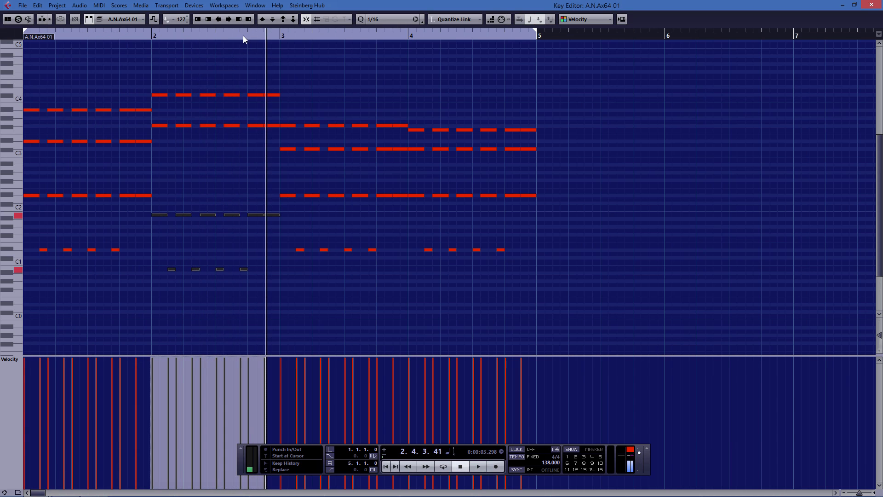
Step: Lower the D#2 and D#1 bass notes in bar 3 to C#2 and C#1, and play back into bar 3
{"action": "left_click_drag", "start_coordinate": [286, 186], "coordinate": [399, 278]}
{"action": "key", "text": "Down"}
{"action": "key", "text": "Down"}
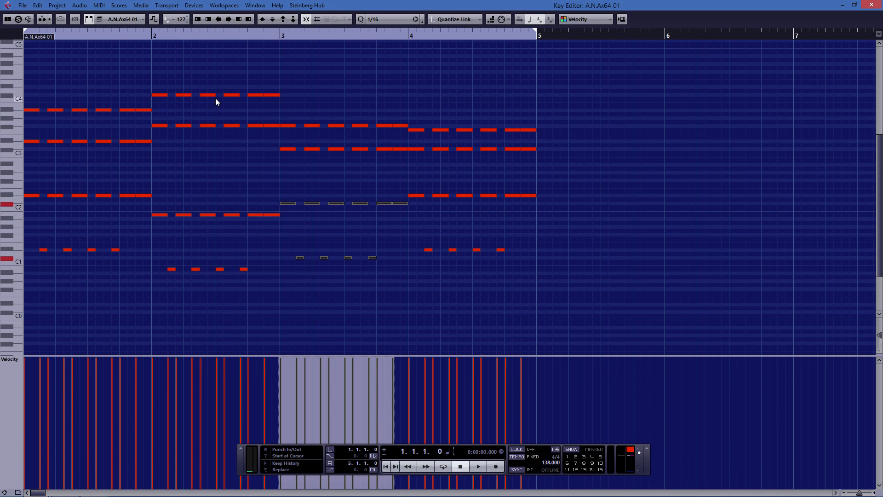
{"action": "key", "text": "space"}
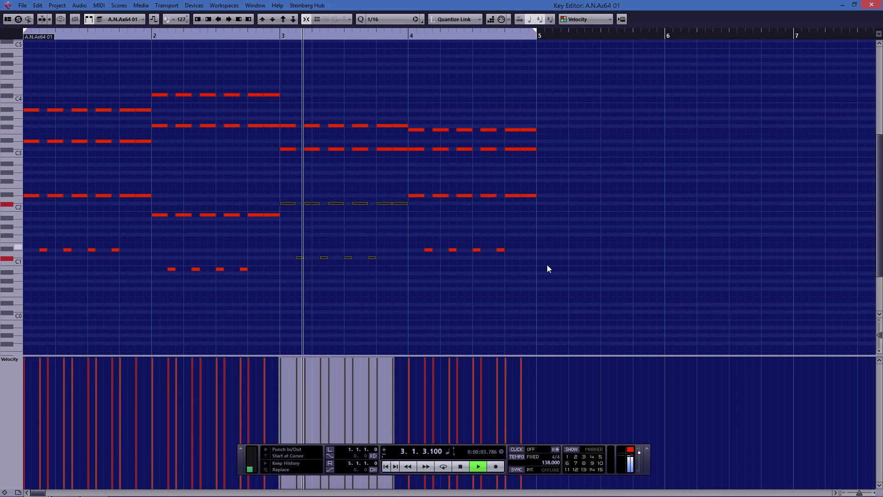
{"action": "key", "text": "space"}
Step: Lower the D#2 and D#1 bass notes in bar 4 to A#1 and A#0, replaying from late in bar 2
{"action": "left_click_drag", "start_coordinate": [549, 269], "coordinate": [413, 170]}
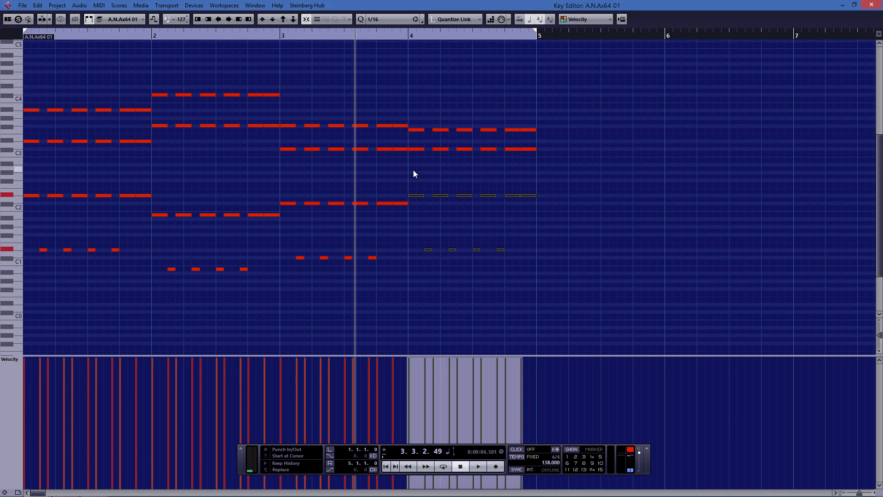
{"action": "key", "text": "Down"}
{"action": "key", "text": "space"}
{"action": "key", "text": "Down"}
{"action": "key", "text": "Down"}
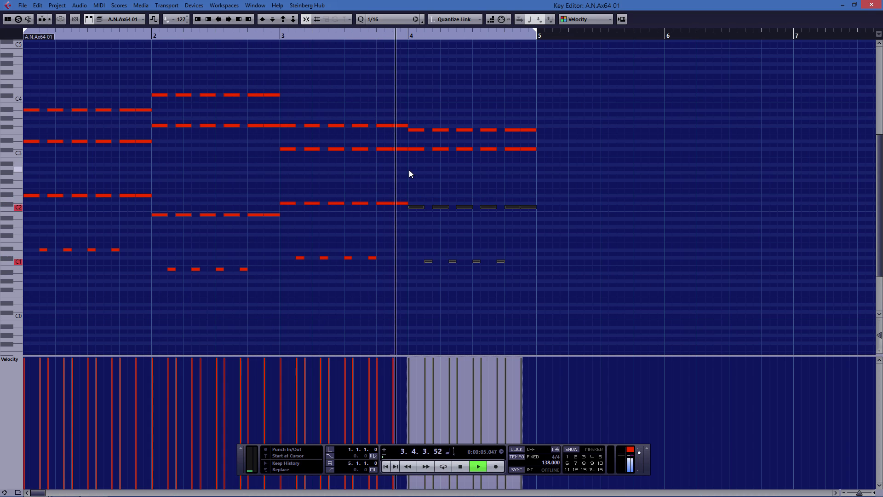
{"action": "key", "text": "Down"}
{"action": "key", "text": "Down"}
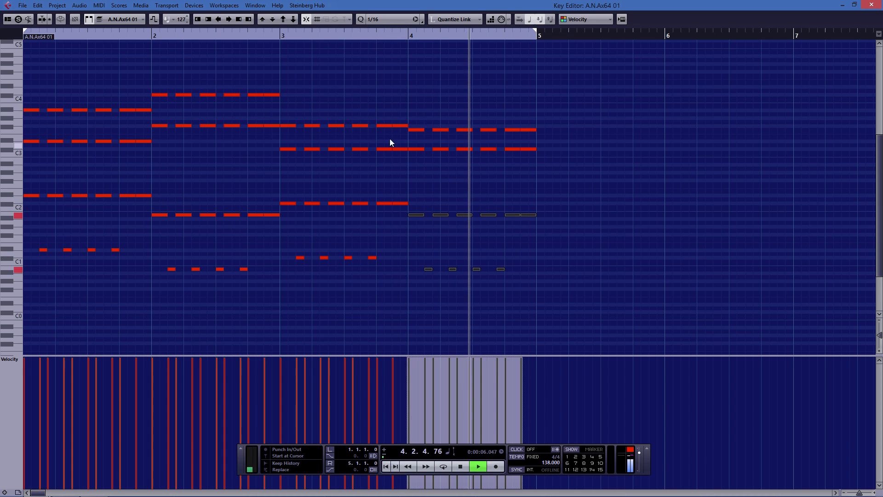
{"action": "key", "text": "Down"}
{"action": "left_click", "coordinate": [331, 35]}
{"action": "left_click", "coordinate": [239, 38]}
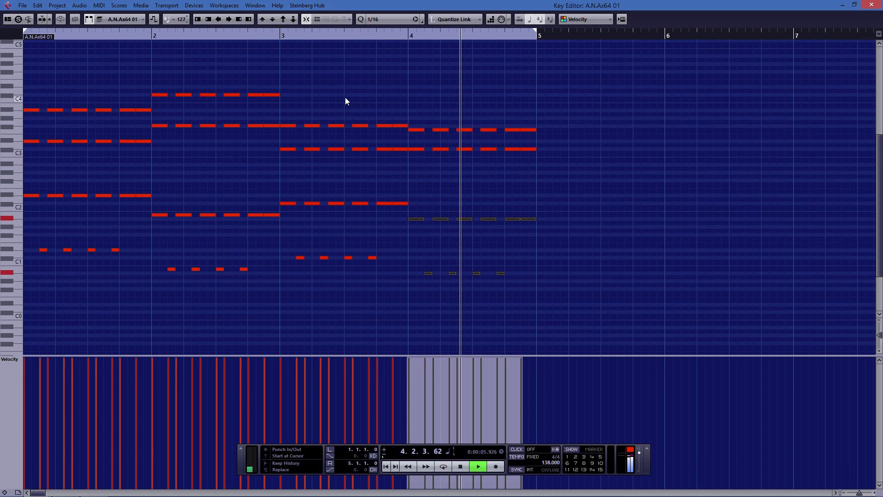
Step: Play back the four-bar progression from the start
{"action": "key", "text": "space"}
{"action": "left_click", "coordinate": [25, 35]}
{"action": "key", "text": "space"}
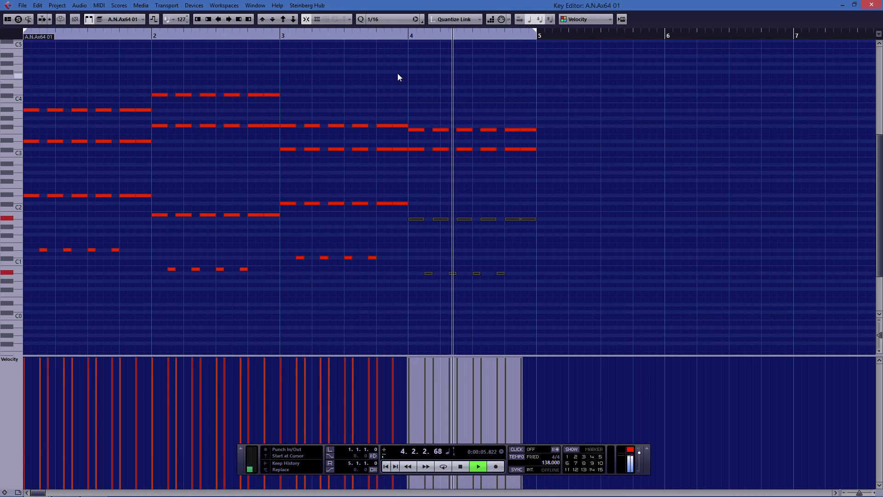
{"action": "key", "text": "space"}
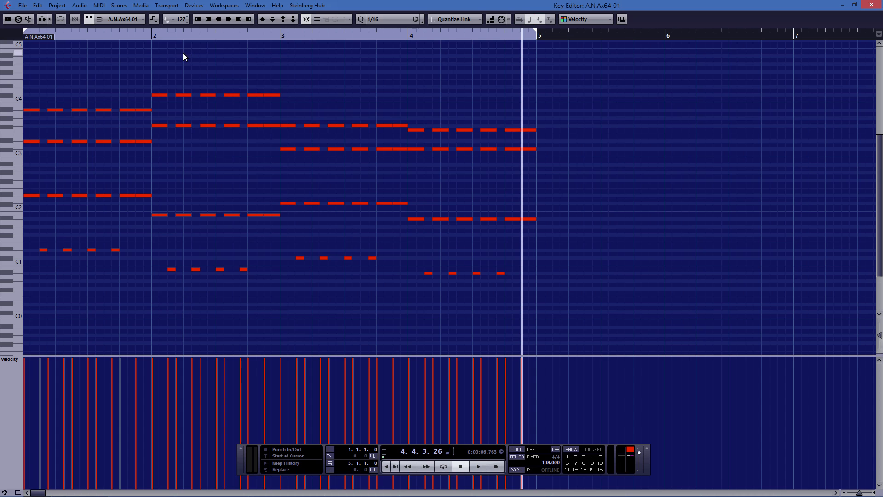
Step: Duplicate the four bars of notes into bars 5 to 8 and extend the locator range to bar 9
{"action": "left_click_drag", "start_coordinate": [155, 34], "coordinate": [23, 1]}
{"action": "key", "text": "alt+d"}
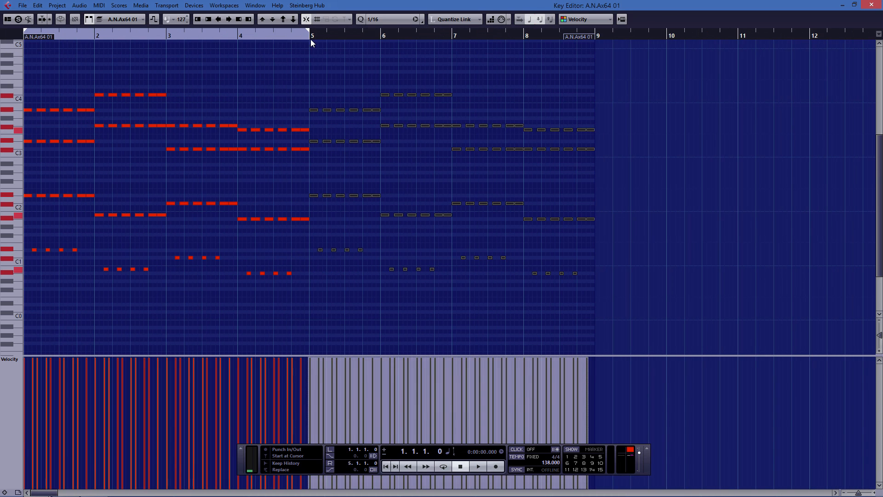
{"action": "left_click_drag", "start_coordinate": [310, 34], "coordinate": [587, 62]}
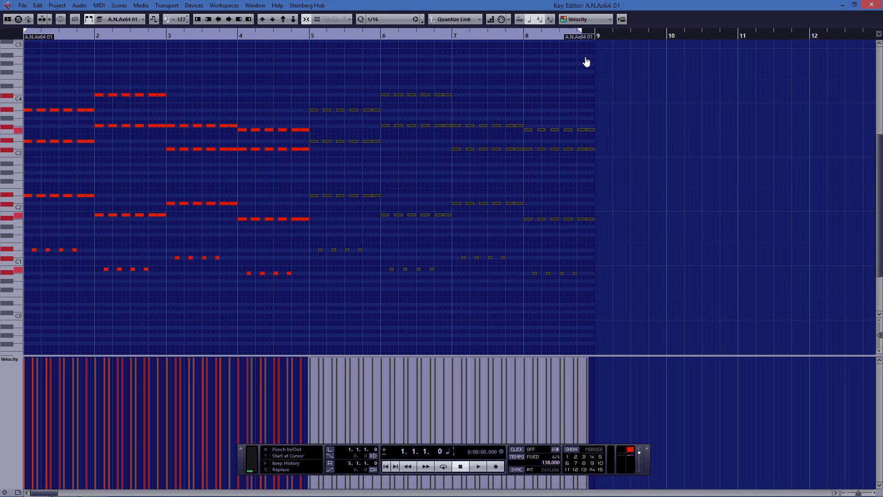
{"action": "left_click", "coordinate": [514, 60]}
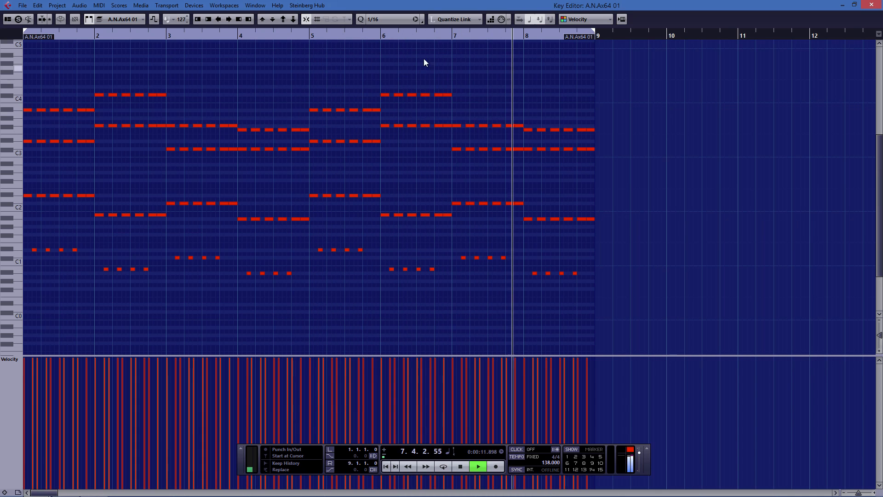
Step: Stop playback, mark out the notes in bars 7 and 8, and return the playback position to the start
{"action": "key", "text": "space"}
{"action": "left_click_drag", "start_coordinate": [414, 37], "coordinate": [327, 32]}
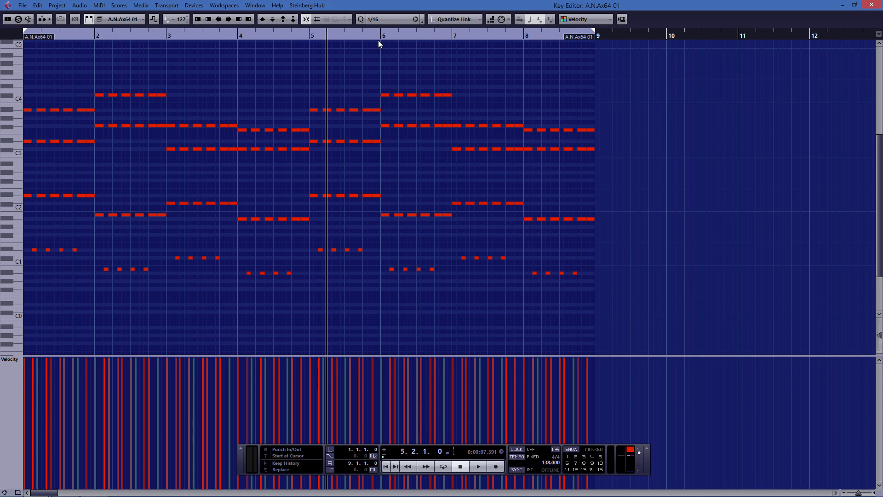
{"action": "left_click_drag", "start_coordinate": [664, 96], "coordinate": [488, 249]}
{"action": "left_click", "coordinate": [623, 105]}
{"action": "left_click_drag", "start_coordinate": [645, 96], "coordinate": [456, 297]}
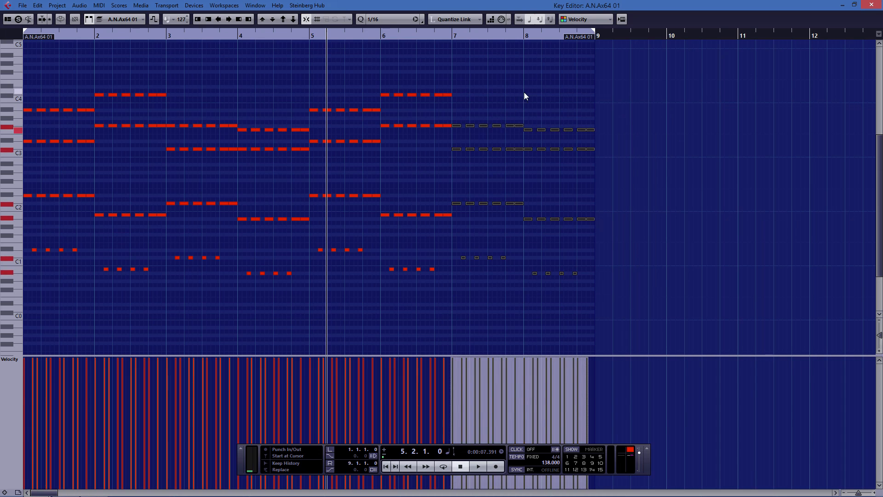
{"action": "left_click", "coordinate": [526, 96]}
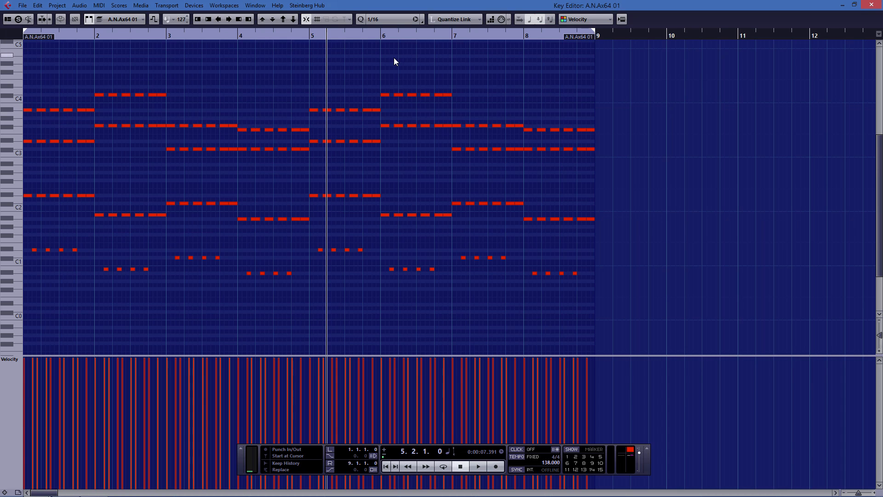
{"action": "left_click_drag", "start_coordinate": [264, 32], "coordinate": [3, 23]}
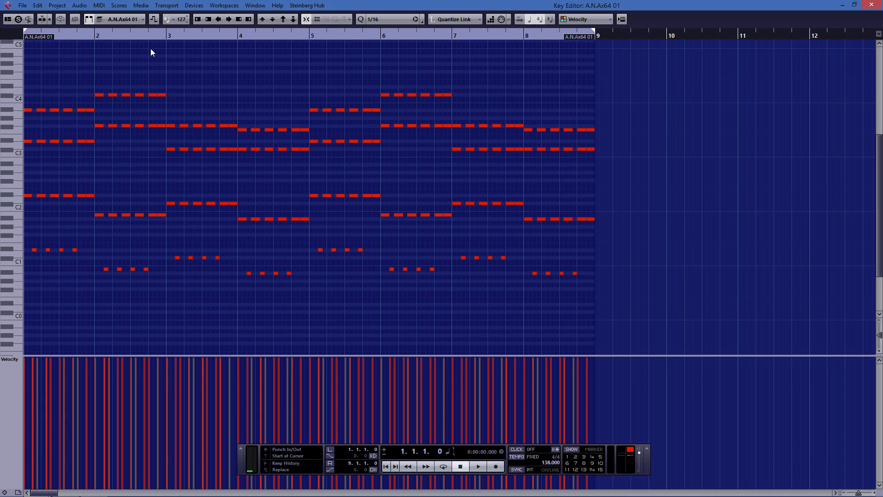
Step: Raise the C#3 notes in bars 7 and 8 by an octave to C#4
{"action": "left_click_drag", "start_coordinate": [450, 142], "coordinate": [605, 165]}
{"action": "key", "text": "shift+Up"}
{"action": "key", "text": "shift+Up"}
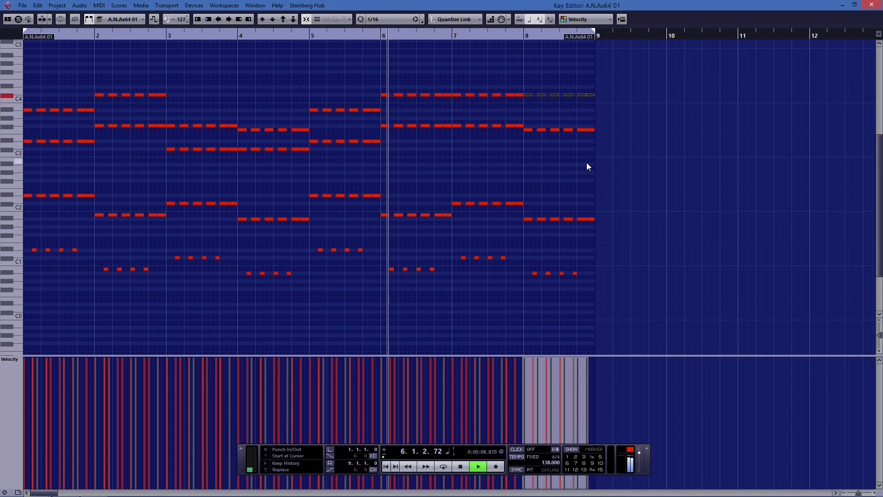
Step: Lower the C#4 notes in bar 7 by an octave to C#3 and restart playback from bar 5
{"action": "left_click_drag", "start_coordinate": [460, 83], "coordinate": [521, 100]}
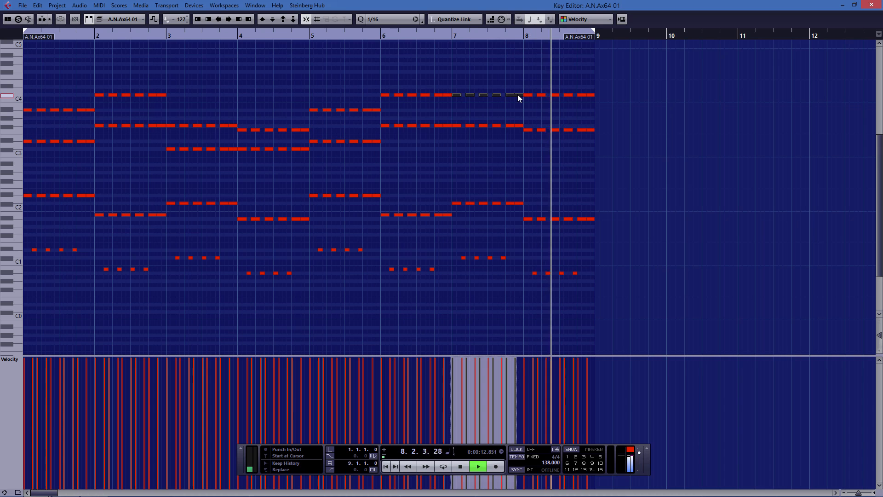
{"action": "key", "text": "shift+Down"}
{"action": "key", "text": "space"}
{"action": "key", "text": "space"}
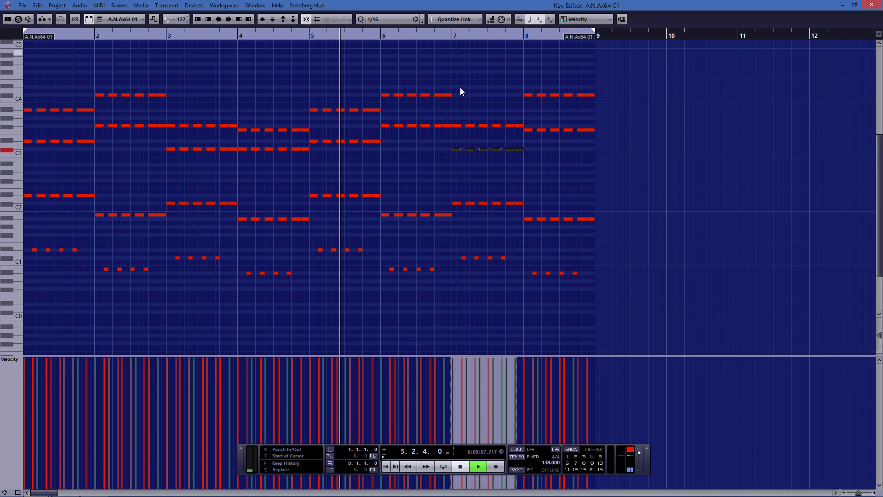
Step: Raise the F#3 notes in bar 7 to G#3 and replay the transition from bar 6
{"action": "left_click_drag", "start_coordinate": [455, 112], "coordinate": [520, 133]}
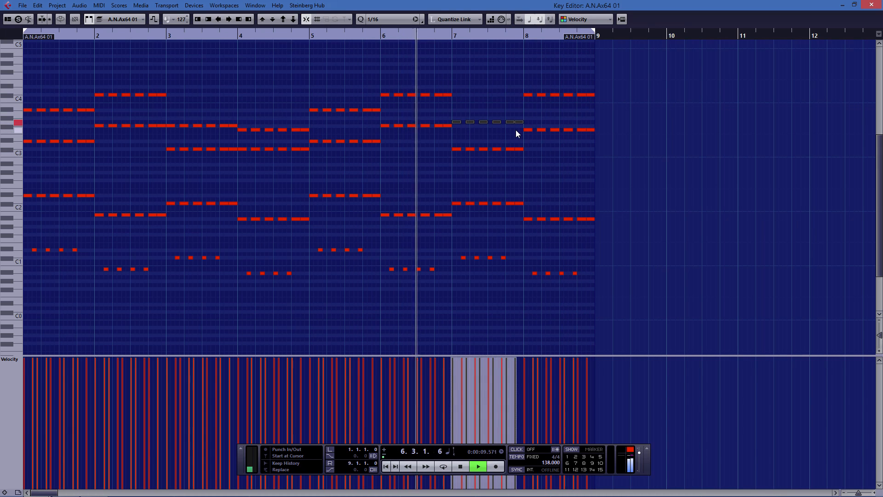
{"action": "key", "text": "Up"}
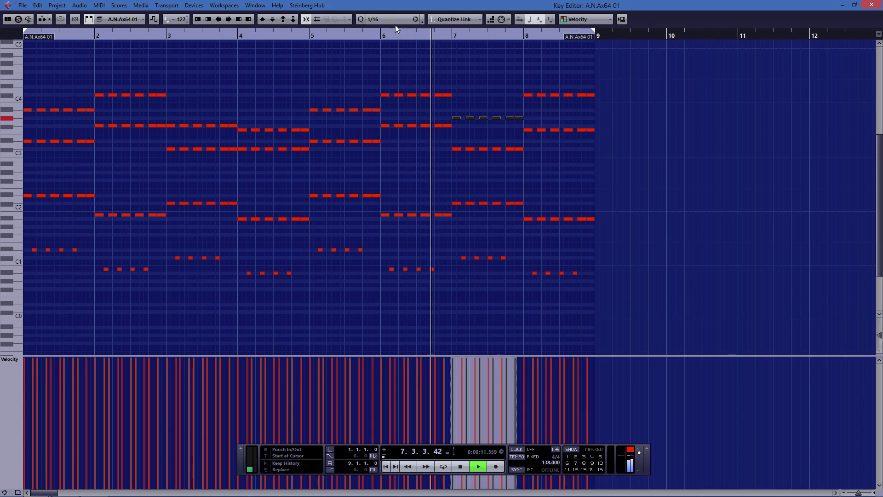
{"action": "left_click", "coordinate": [378, 28]}
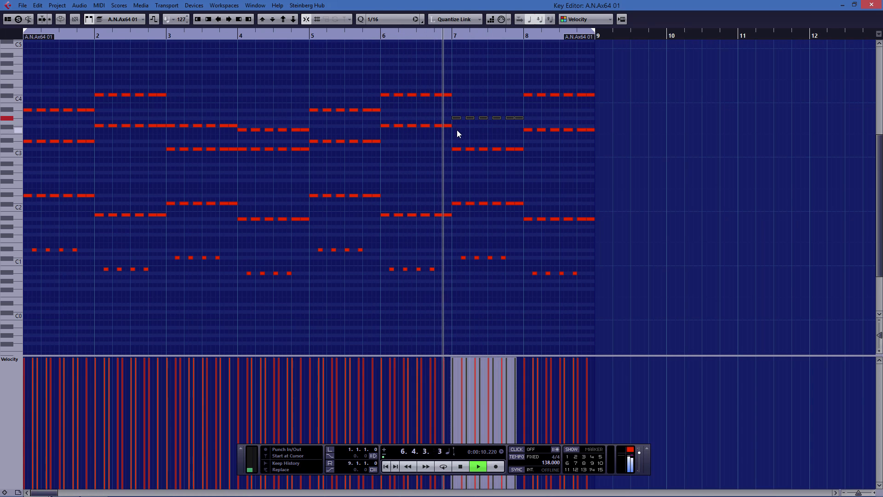
{"action": "left_click_drag", "start_coordinate": [444, 141], "coordinate": [541, 166]}
{"action": "key", "text": "space"}
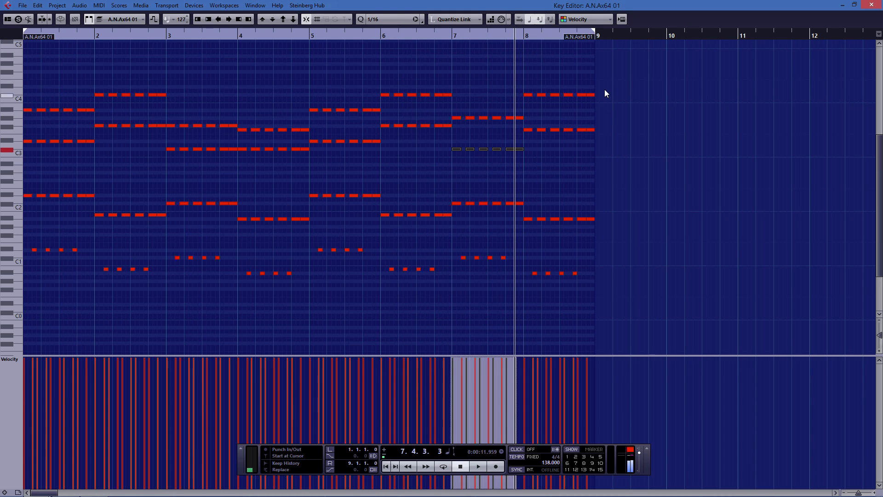
Step: Lower the C#4 notes in bar 8 to A#3 and play back the end of the phrase
{"action": "left_click_drag", "start_coordinate": [605, 90], "coordinate": [509, 97]}
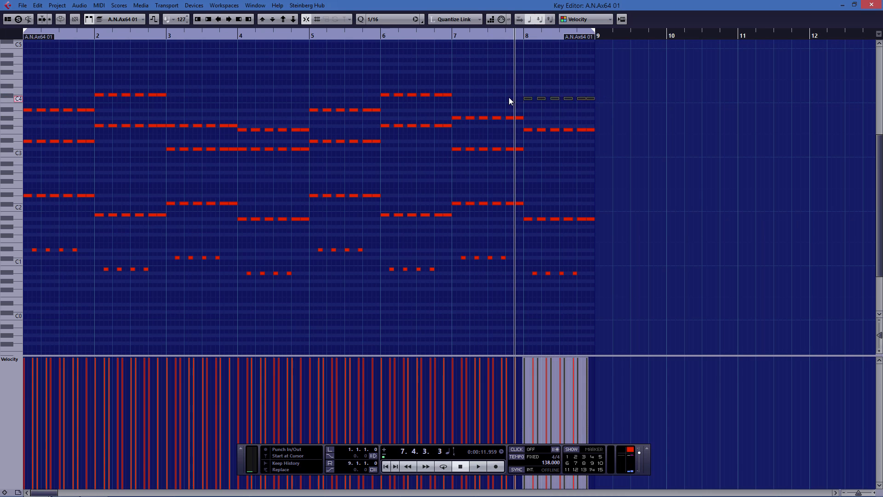
{"action": "key", "text": "Down"}
{"action": "key", "text": "Down"}
{"action": "key", "text": "Down"}
{"action": "key", "text": "space"}
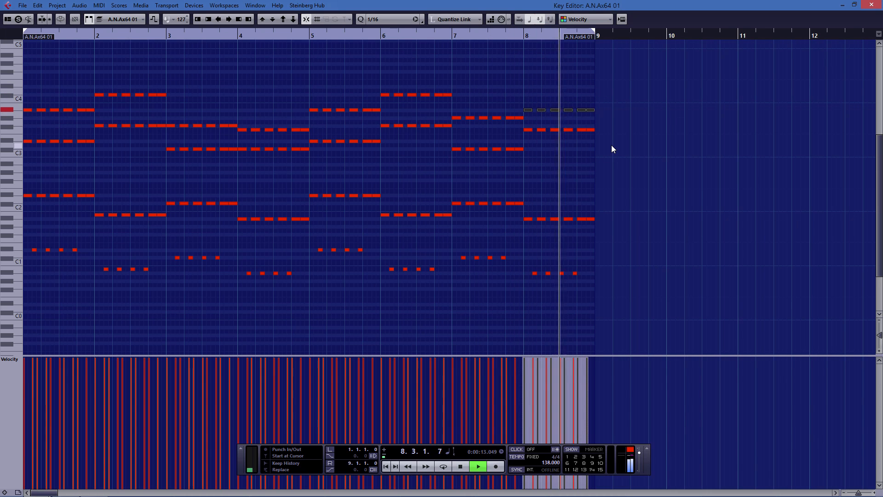
{"action": "key", "text": "space"}
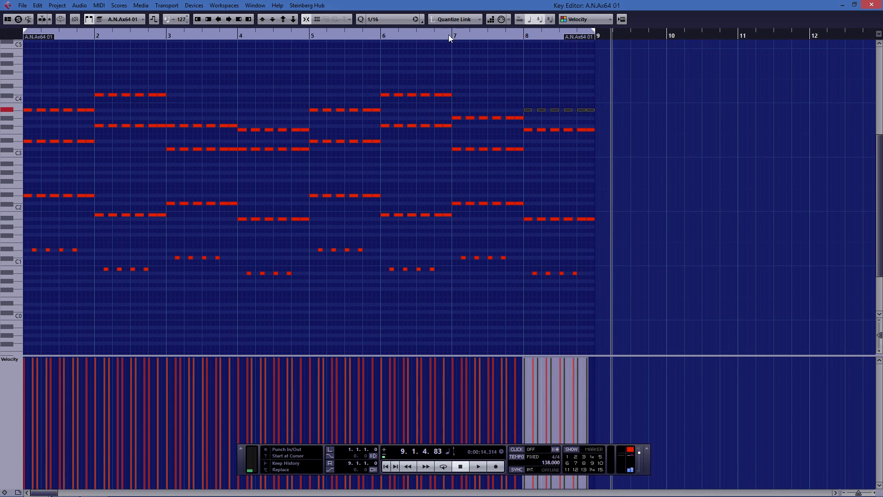
Step: Play the eight bars from the start with cycle playback turned on
{"action": "left_click_drag", "start_coordinate": [47, 35], "coordinate": [23, 35]}
{"action": "key", "text": "space"}
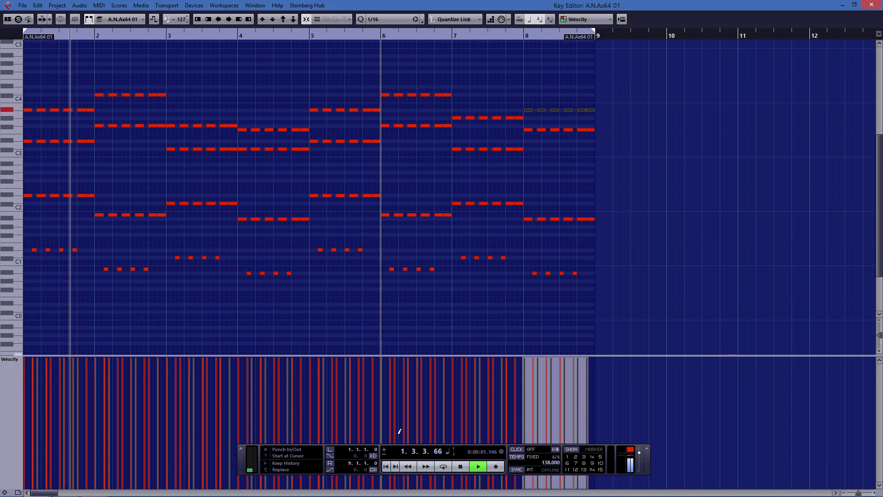
{"action": "left_click", "coordinate": [441, 467]}
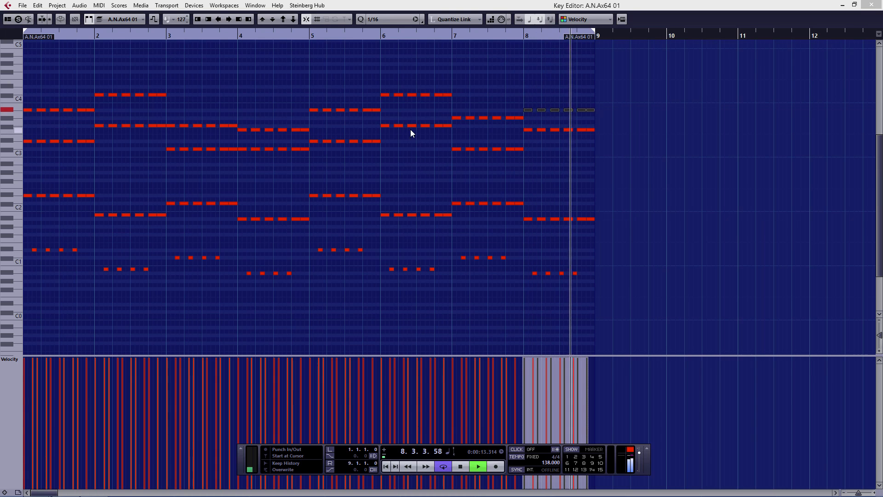
{"action": "key", "text": "space"}
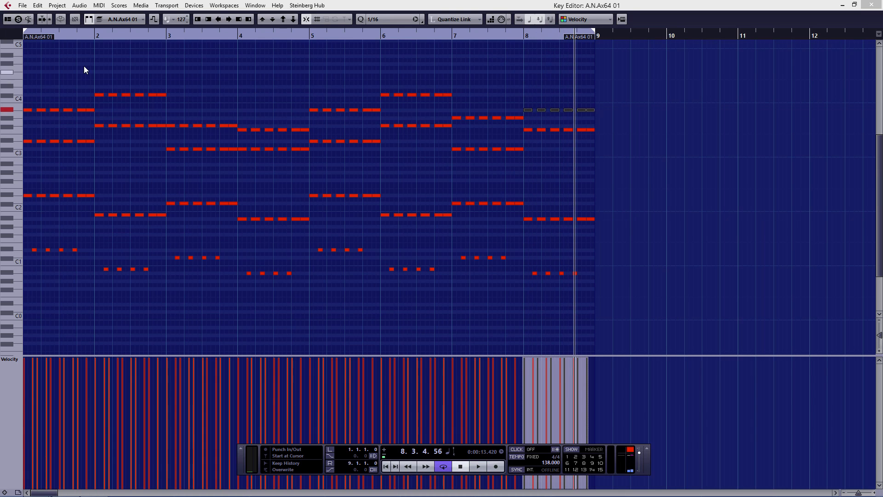
Step: Raise the last A#3 note in bar 1 to C4 and replay from early in bar 1
{"action": "key", "text": "KP_0"}
{"action": "key", "text": "space"}
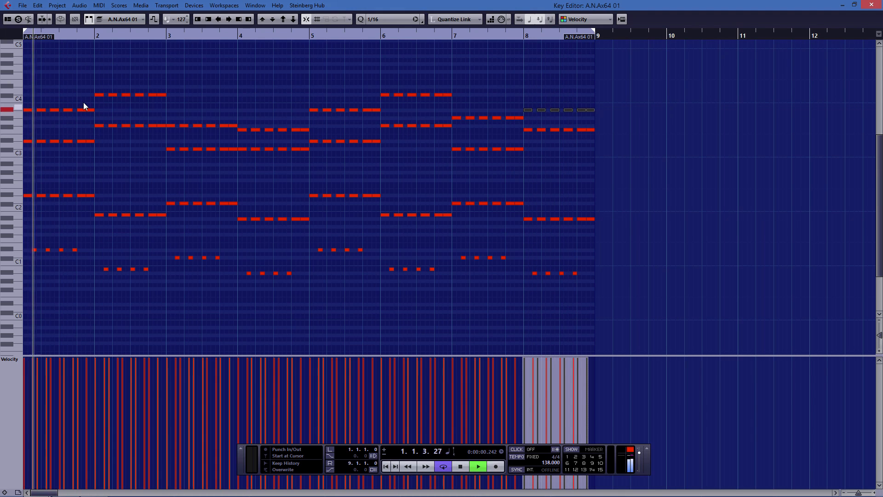
{"action": "left_click", "coordinate": [90, 111]}
{"action": "key", "text": "Up"}
{"action": "key", "text": "Up"}
{"action": "left_click_drag", "start_coordinate": [84, 37], "coordinate": [36, 33]}
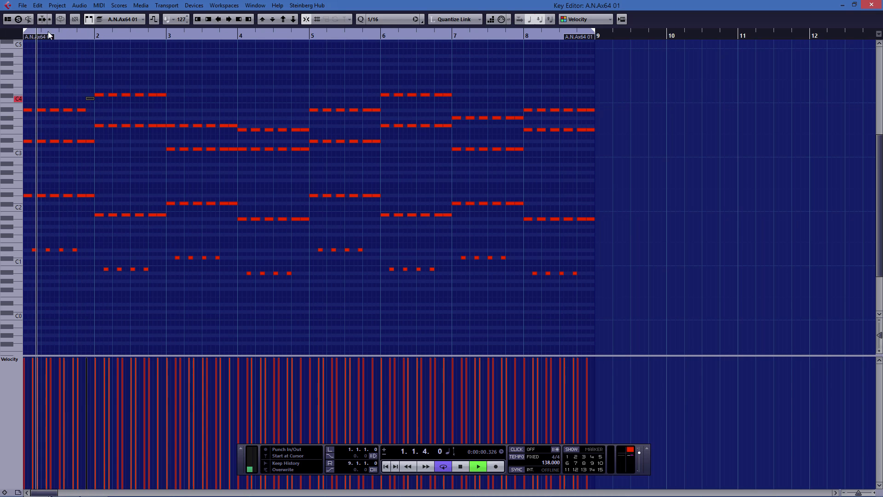
Step: Lower the last top note in bar 1 to A#3 and replay from early in bar 1
{"action": "key", "text": "Down"}
{"action": "left_click", "coordinate": [42, 35]}
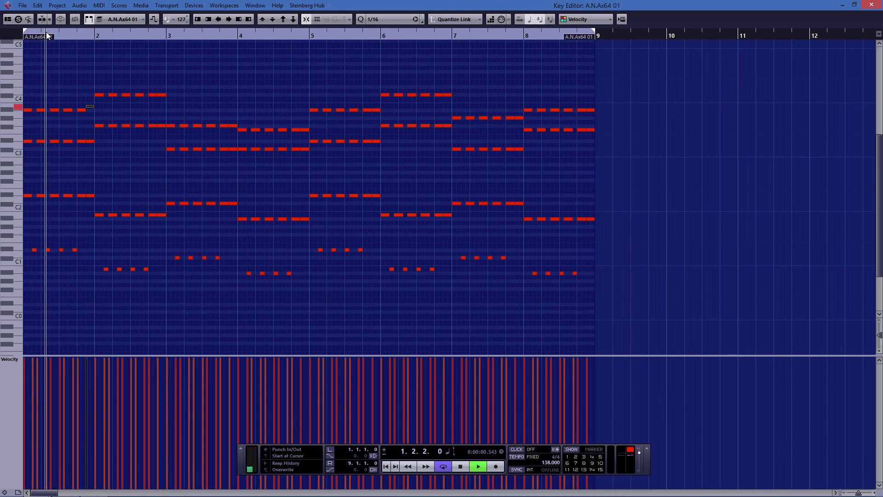
{"action": "key", "text": "Down"}
Step: Raise the last D#3 note in bar 1 to F3 and replay from early in bar 1
{"action": "left_click", "coordinate": [90, 141]}
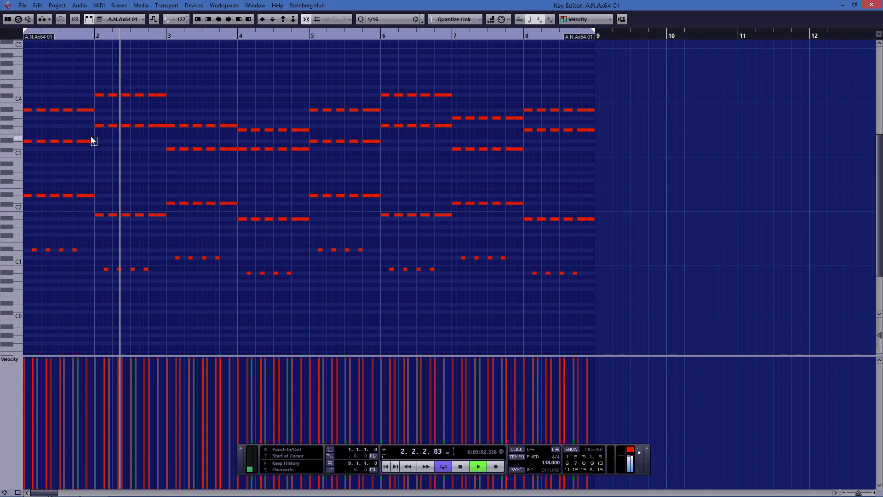
{"action": "key", "text": "Up"}
{"action": "key", "text": "Up"}
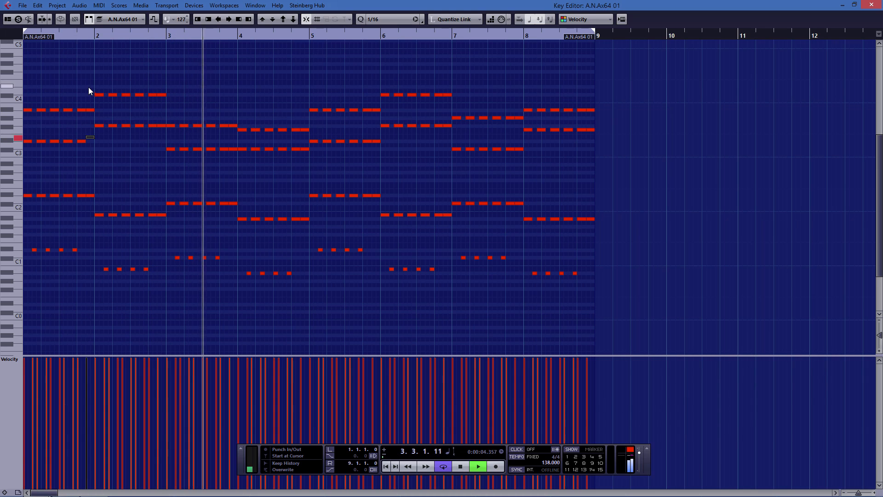
{"action": "left_click", "coordinate": [42, 35]}
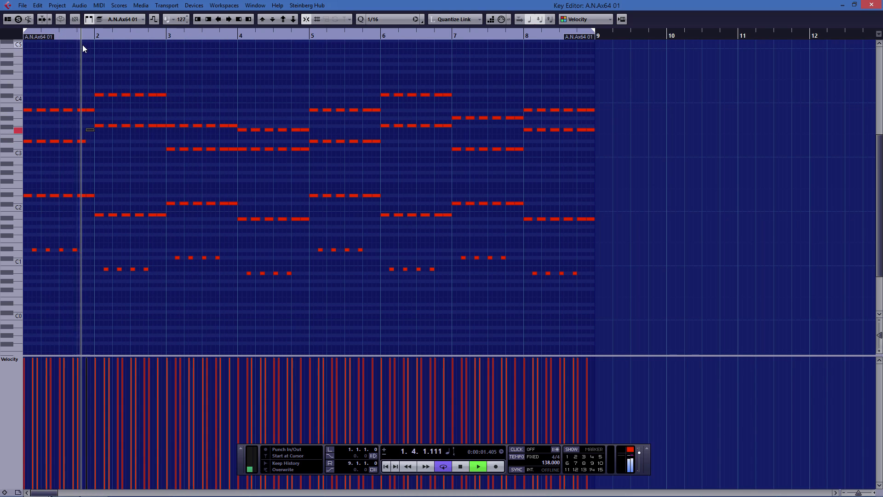
Step: Try G3 and F#3 for the last lower chord note in bar 1, replaying the move into bar 2, and return it to F3
{"action": "key", "text": "Up"}
{"action": "left_click", "coordinate": [63, 36]}
{"action": "left_click", "coordinate": [66, 35]}
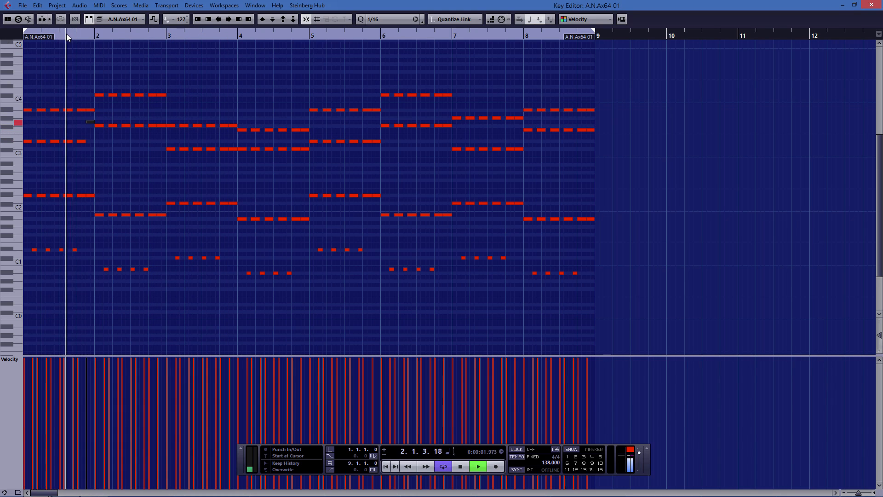
{"action": "left_click", "coordinate": [66, 34]}
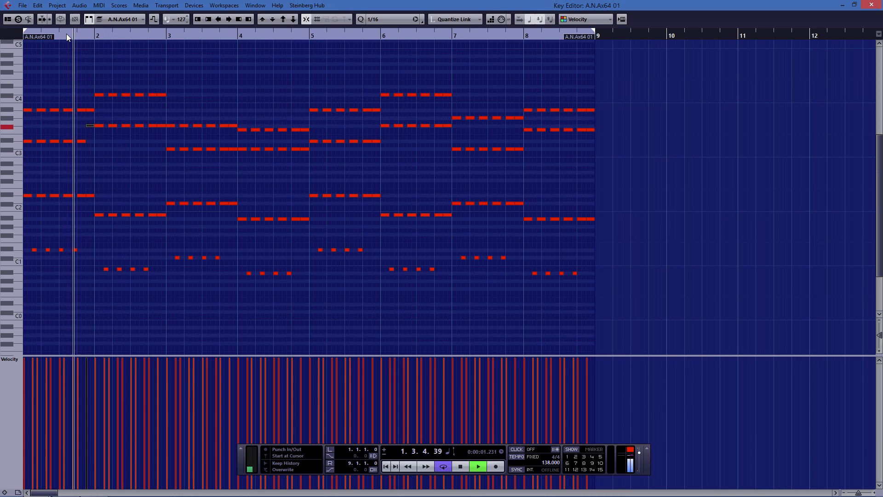
{"action": "key", "text": "Down"}
{"action": "left_click", "coordinate": [66, 35]}
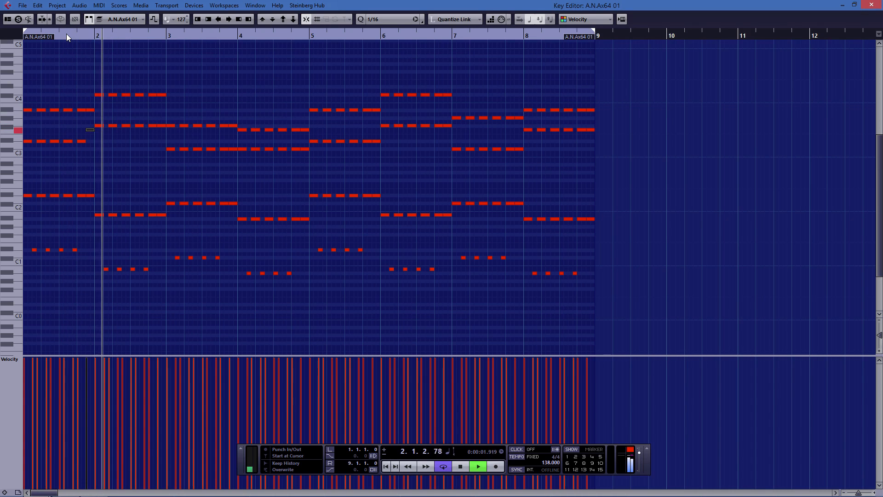
{"action": "key", "text": "Up"}
{"action": "key", "text": "Up"}
{"action": "left_click", "coordinate": [67, 35]}
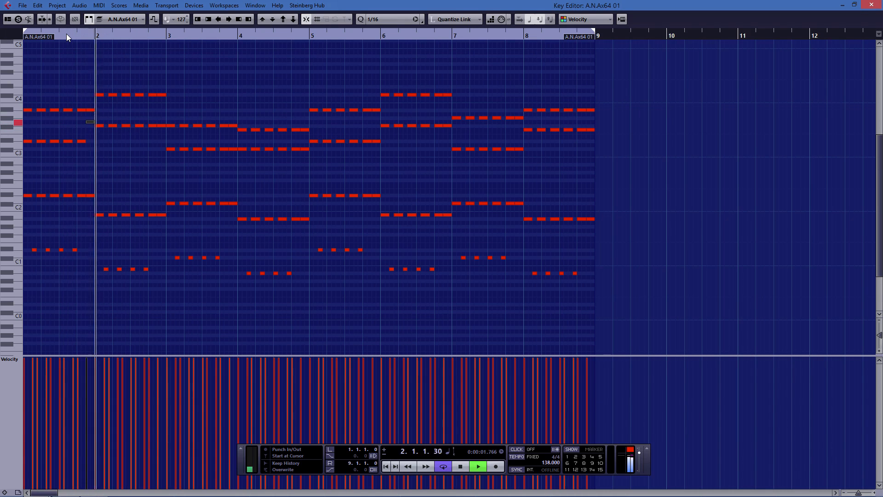
{"action": "key", "text": "Down"}
{"action": "key", "text": "Down"}
Step: Restart playback from the beginning and lower the last C#4 note in bar 2 to G#3
{"action": "key", "text": "space"}
{"action": "left_click_drag", "start_coordinate": [83, 37], "coordinate": [3, 30]}
{"action": "key", "text": "space"}
{"action": "left_click_drag", "start_coordinate": [168, 86], "coordinate": [162, 101]}
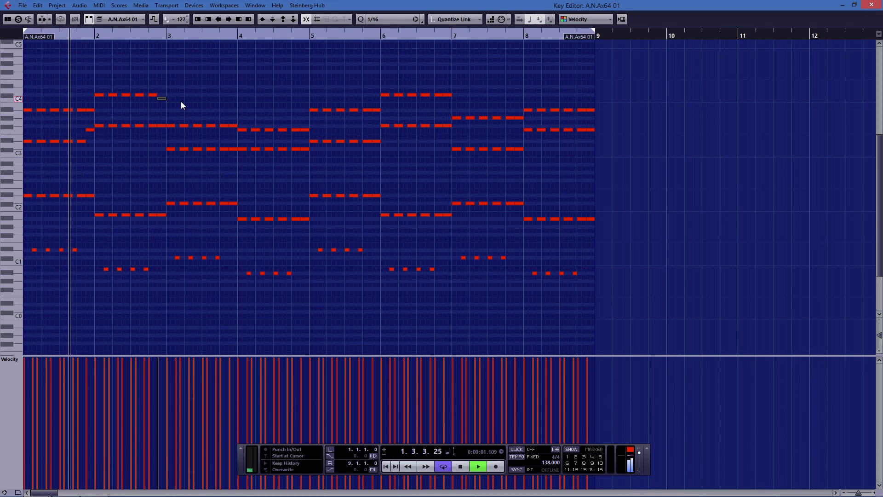
{"action": "key", "text": "Down"}
{"action": "key", "text": "Down"}
{"action": "key", "text": "Down"}
{"action": "key", "text": "Down"}
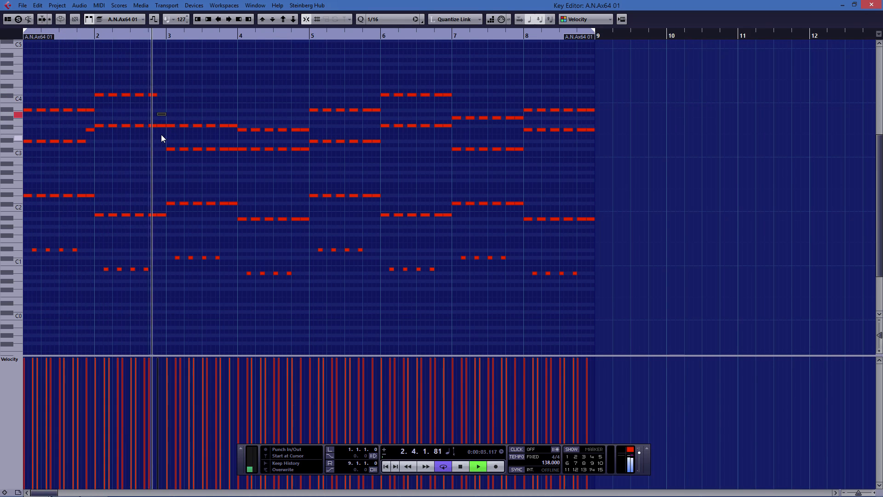
{"action": "key", "text": "Up"}
{"action": "key", "text": "Down"}
{"action": "key", "text": "Down"}
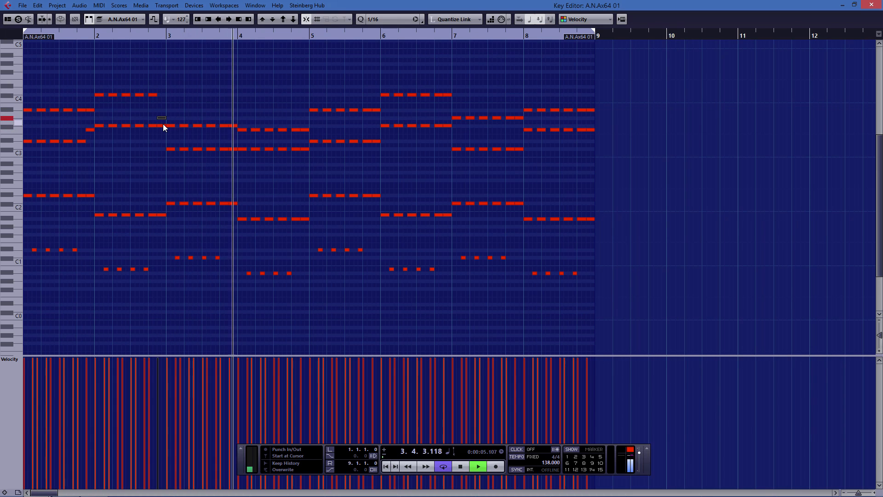
Step: Lower the last F#3 note in bar 2 to F3, stop playback and return to the start of the phrase
{"action": "left_click", "coordinate": [164, 125]}
{"action": "key", "text": "Down"}
{"action": "left_click_drag", "start_coordinate": [124, 41], "coordinate": [84, 35]}
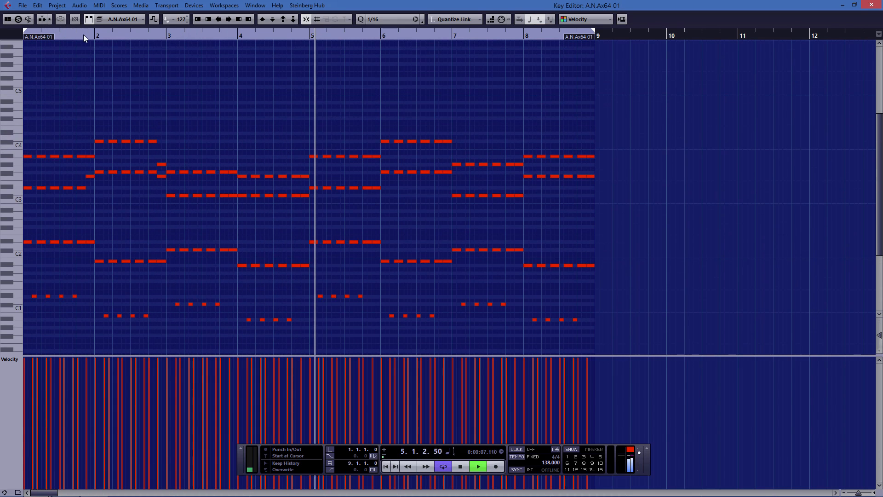
{"action": "key", "text": "KP_0"}
{"action": "key", "text": "KP_0"}
{"action": "key", "text": "KP_0"}
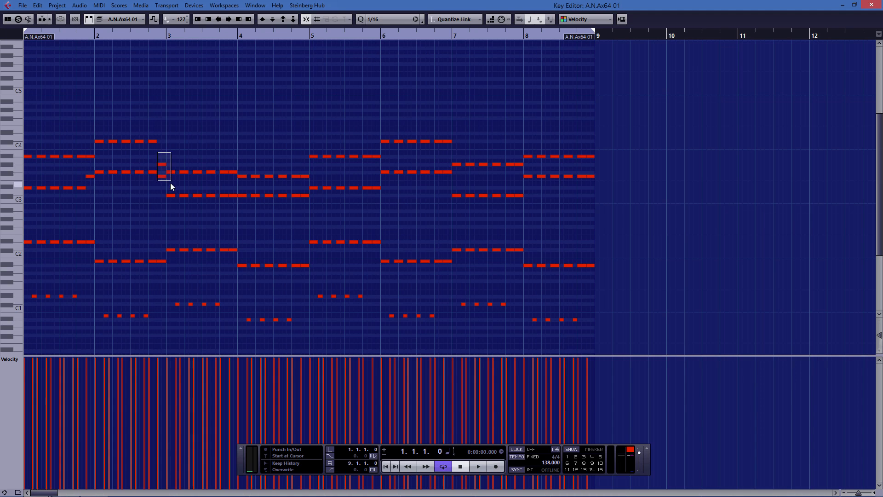
Step: Play the phrase from the start through the end of bar 3 to check the bar 2 transition
{"action": "left_click_drag", "start_coordinate": [171, 184], "coordinate": [171, 183]}
{"action": "left_click", "coordinate": [164, 156]}
{"action": "key", "text": "space"}
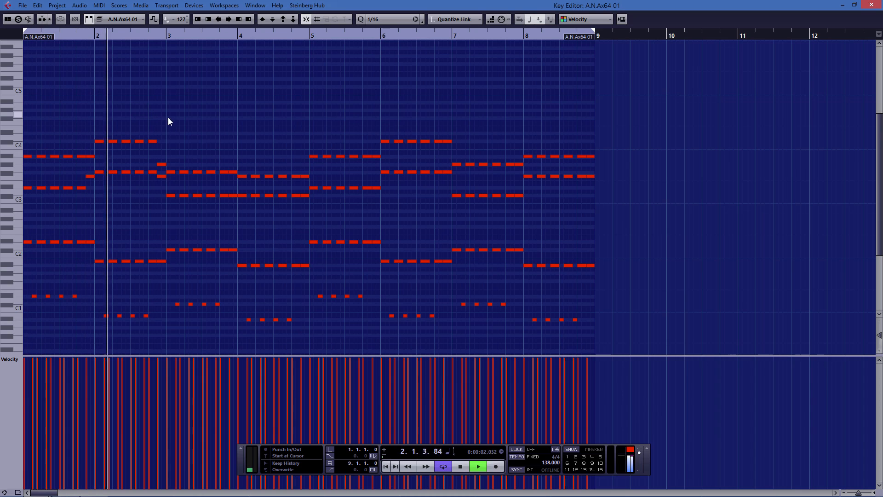
{"action": "key", "text": "space"}
{"action": "key", "text": "space"}
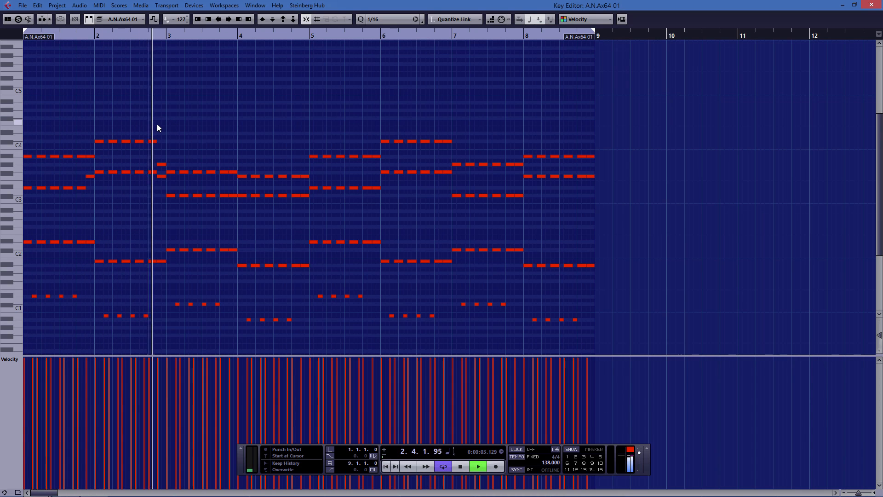
{"action": "key", "text": "space"}
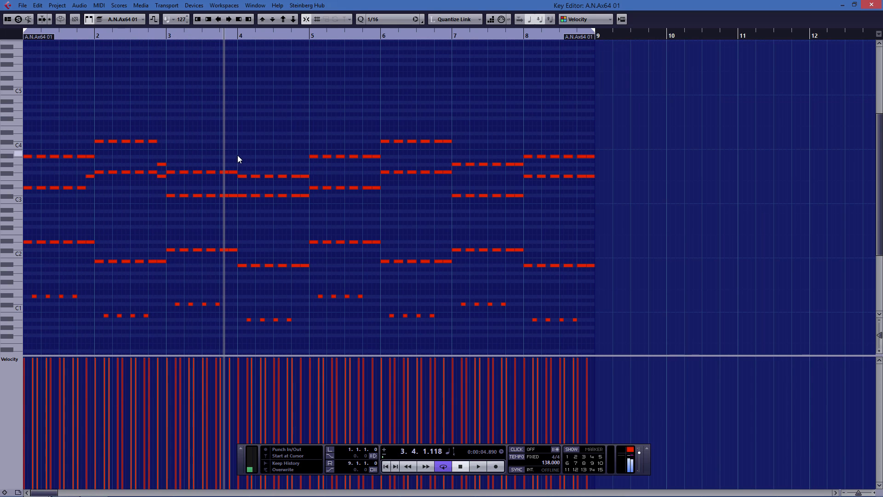
Step: Raise the last F#3 note in bar 3 to G#3 and continue playback into bar 6
{"action": "left_click_drag", "start_coordinate": [236, 160], "coordinate": [235, 176]}
{"action": "key", "text": "Up"}
{"action": "key", "text": "Up"}
{"action": "key", "text": "space"}
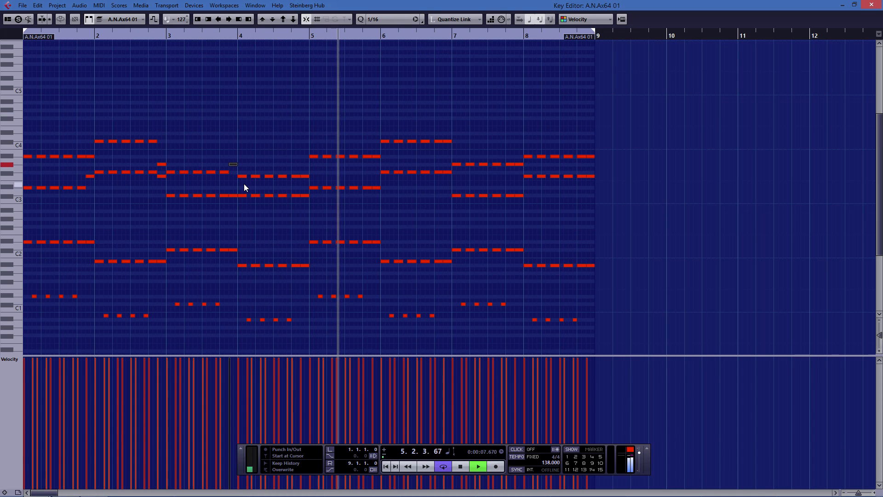
{"action": "key", "text": "space"}
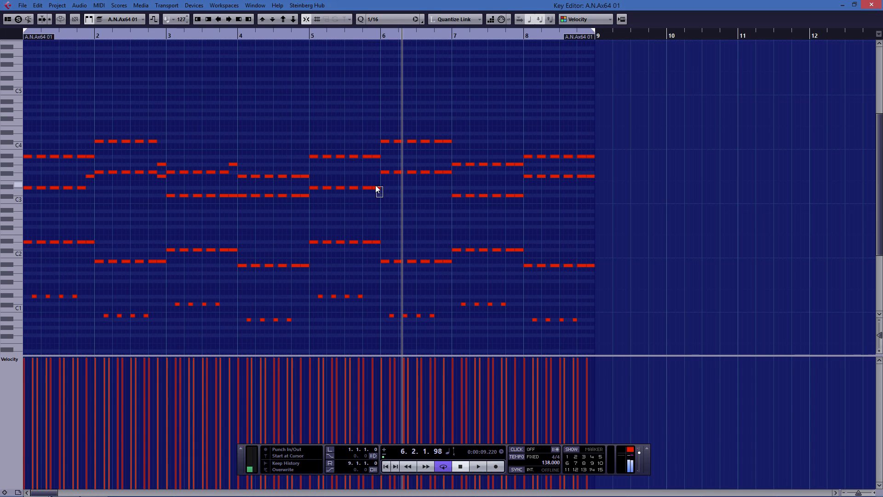
Step: Raise the last D#3 note in bar 5 to F3, and lower the last C#4 and F#3 notes in bar 6 to G#3 and F3
{"action": "left_click", "coordinate": [376, 187]}
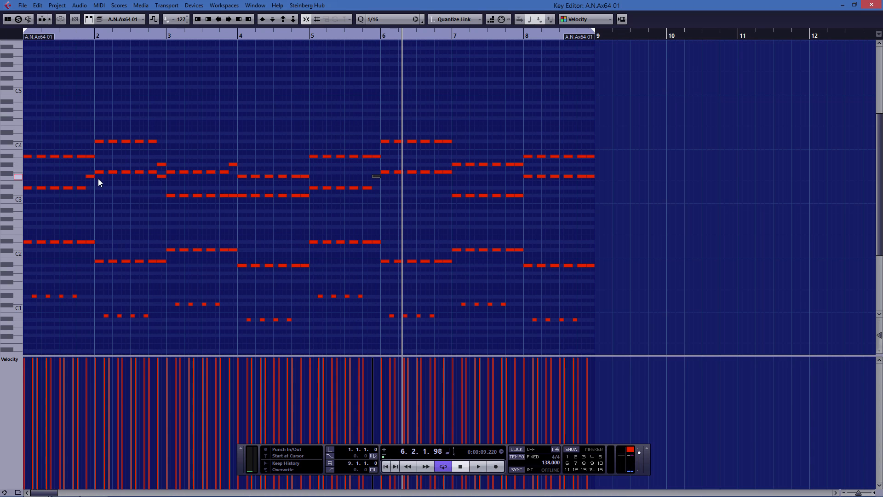
{"action": "left_click_drag", "start_coordinate": [459, 133], "coordinate": [448, 145]}
{"action": "key", "text": "Down"}
{"action": "key", "text": "Down"}
{"action": "key", "text": "Down"}
{"action": "key", "text": "Down"}
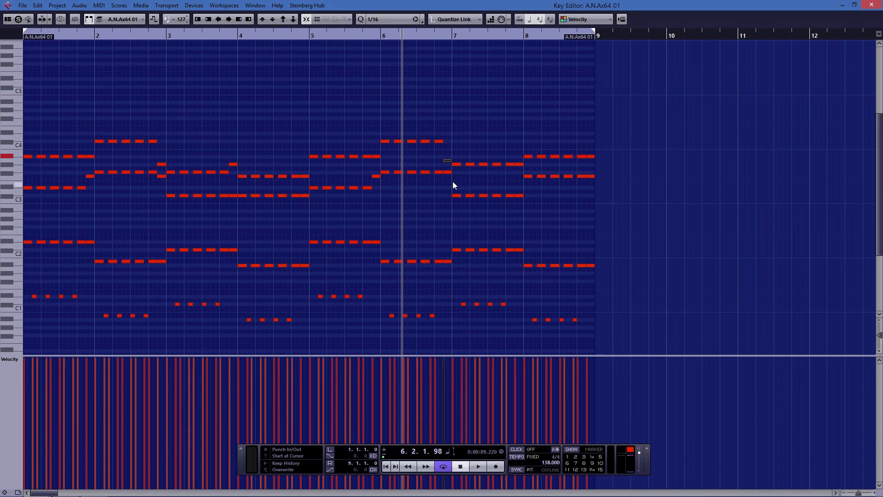
{"action": "left_click_drag", "start_coordinate": [453, 178], "coordinate": [450, 160]}
{"action": "key", "text": "Down"}
{"action": "key", "text": "Down"}
Step: Play back the second half of the phrase, restarting from the middle of bar 6
{"action": "left_click", "coordinate": [271, 35]}
{"action": "key", "text": "space"}
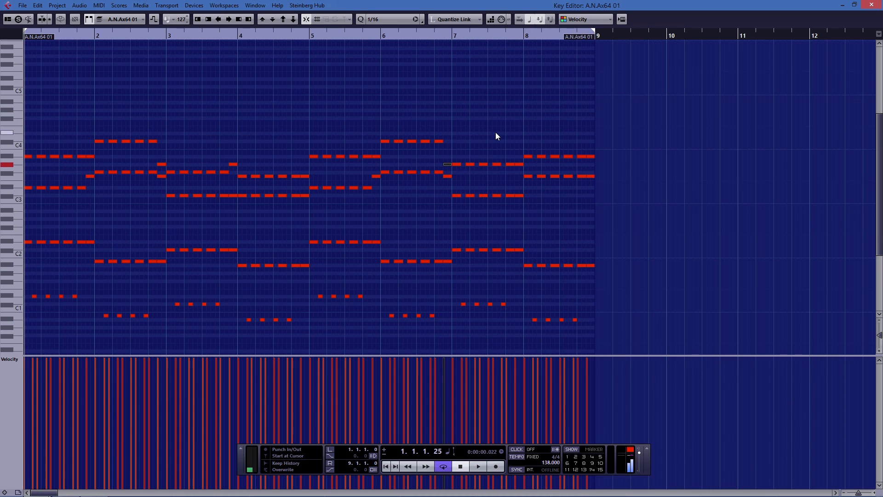
{"action": "left_click", "coordinate": [429, 35]}
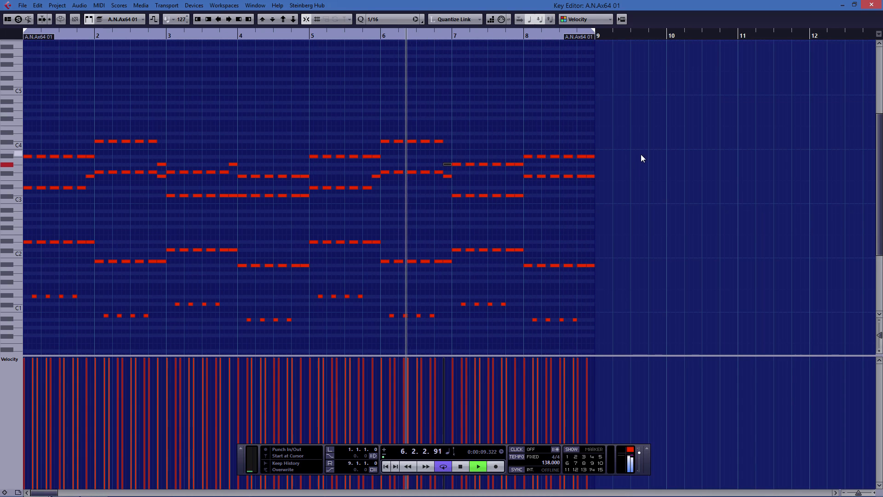
Step: Raise all the A#3 notes in bar 8 to C#4 and replay the ending from the middle of bar 6
{"action": "left_click_drag", "start_coordinate": [523, 150], "coordinate": [589, 159]}
{"action": "key", "text": "Up"}
{"action": "key", "text": "Up"}
{"action": "key", "text": "Up"}
{"action": "left_click_drag", "start_coordinate": [492, 35], "coordinate": [447, 32]}
{"action": "left_click", "coordinate": [418, 29]}
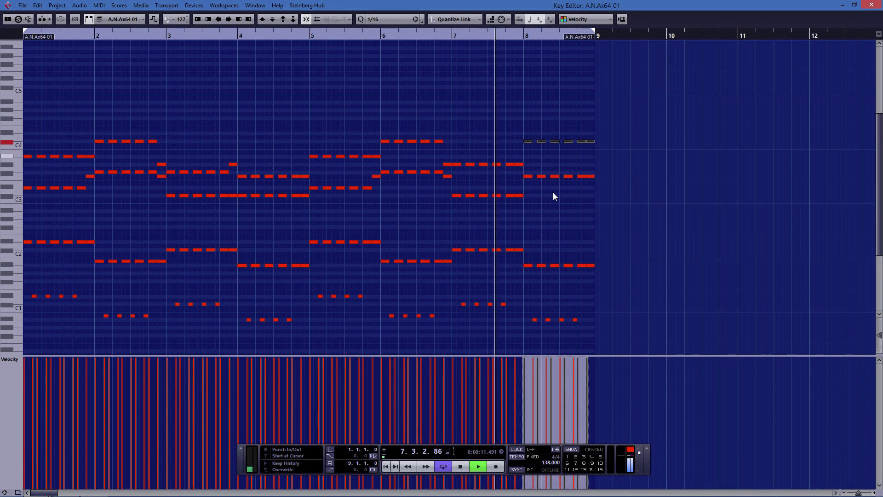
{"action": "key", "text": "space"}
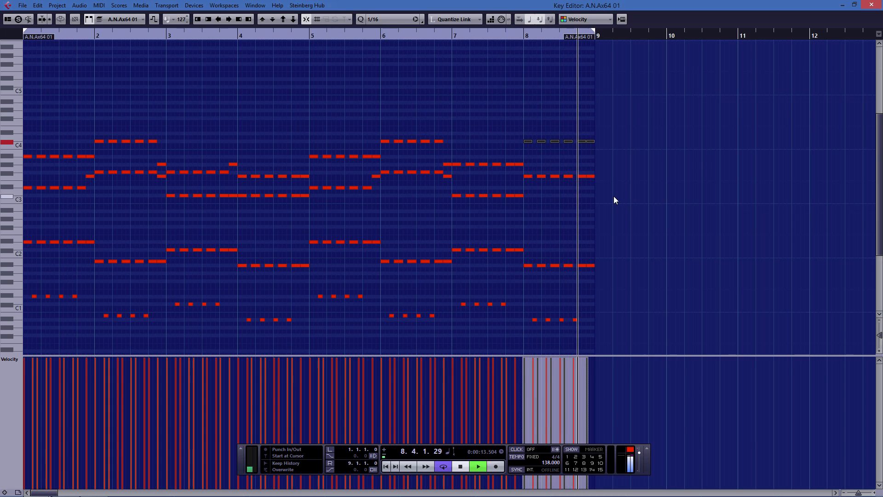
{"action": "left_click", "coordinate": [635, 144]}
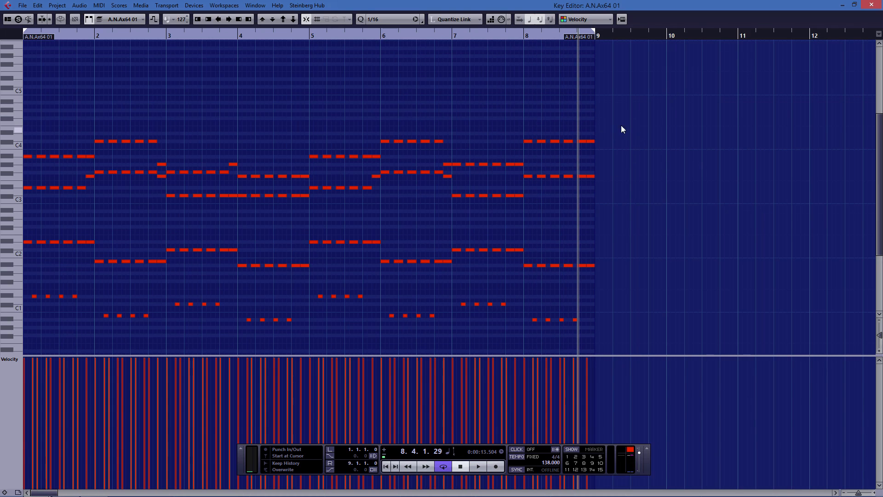
Step: Play the phrase again from the start of bar 1 through bar 4
{"action": "left_click_drag", "start_coordinate": [543, 121], "coordinate": [516, 145]}
{"action": "left_click", "coordinate": [499, 119]}
{"action": "left_click_drag", "start_coordinate": [152, 33], "coordinate": [28, 41]}
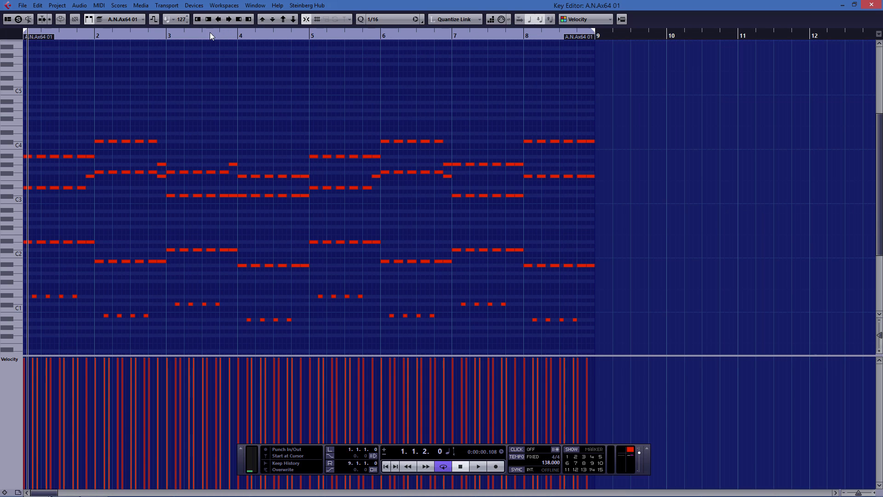
{"action": "key", "text": "space"}
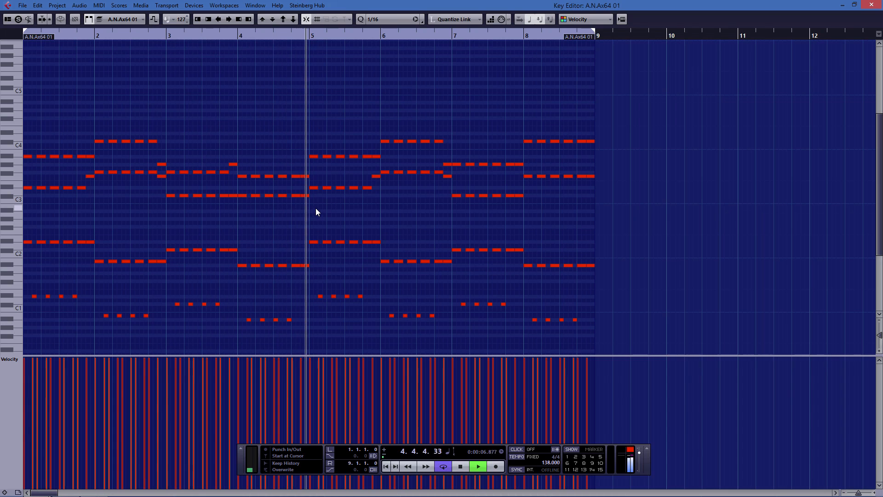
Step: Lower the last three C#3 notes in bar 4 to A#2 and replay from the end of bar 3
{"action": "left_click_drag", "start_coordinate": [316, 208], "coordinate": [277, 195]}
{"action": "key", "text": "space"}
{"action": "left_click", "coordinate": [233, 39]}
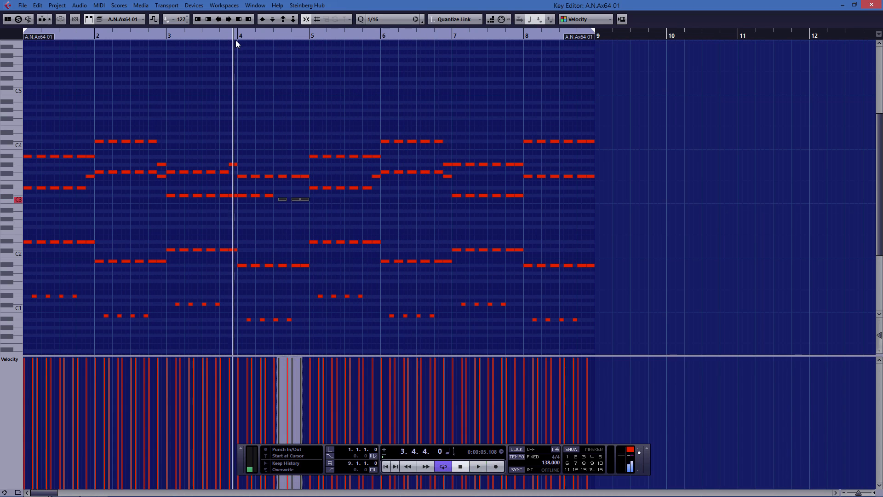
{"action": "key", "text": "space"}
{"action": "key", "text": "Down"}
{"action": "key", "text": "Down"}
{"action": "left_click", "coordinate": [239, 34]}
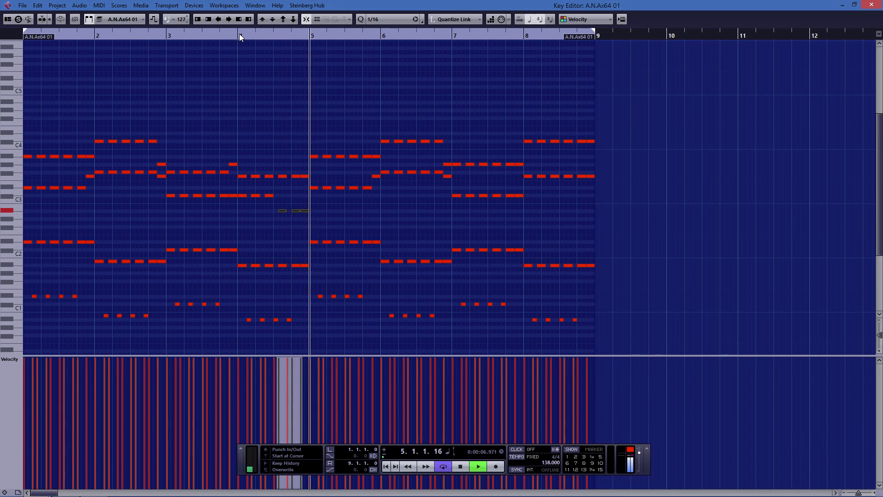
Step: Try A2 and G#2 for the last three lower chord notes in bar 4 during playback, and return them to A#2
{"action": "key", "text": "Down"}
{"action": "left_click", "coordinate": [232, 33]}
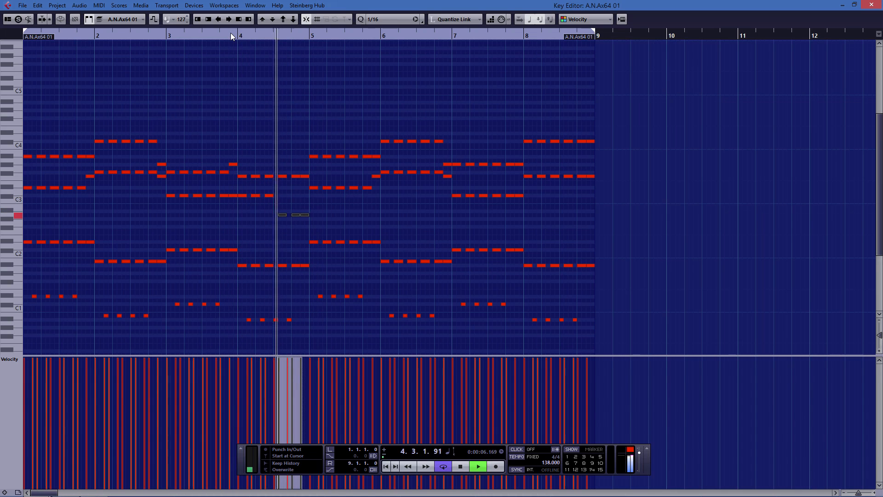
{"action": "key", "text": "Down"}
{"action": "left_click", "coordinate": [231, 33]}
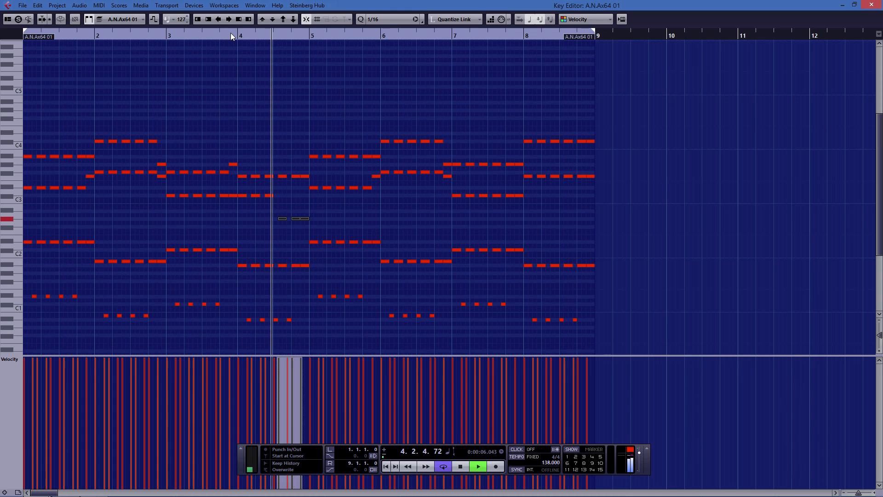
{"action": "key", "text": "Up"}
{"action": "key", "text": "Up"}
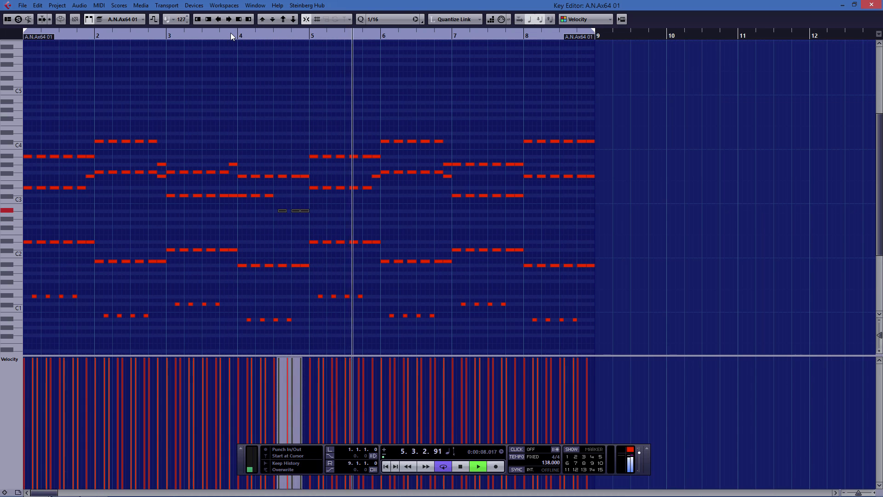
Step: Lower the fourth and fifth C#4 notes in bar 2 to B3 and A#3, and play the phrase from the start
{"action": "left_click_drag", "start_coordinate": [231, 32], "coordinate": [112, 17]}
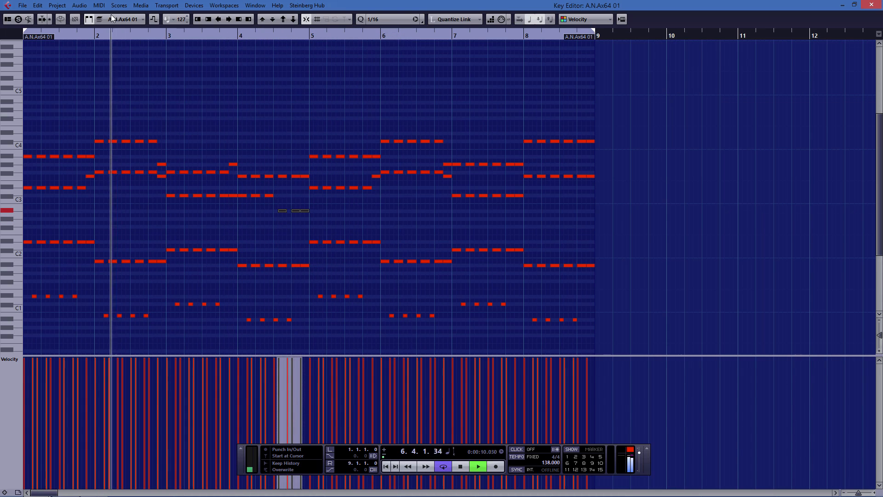
{"action": "key", "text": "space"}
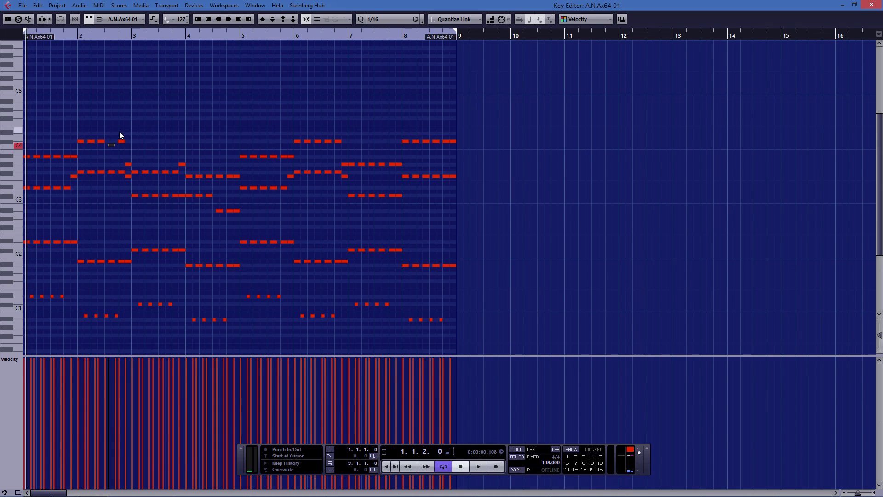
{"action": "key", "text": "Down"}
{"action": "left_click", "coordinate": [122, 141]}
{"action": "key", "text": "Down"}
{"action": "key", "text": "Down"}
{"action": "key", "text": "Down"}
{"action": "key", "text": "space"}
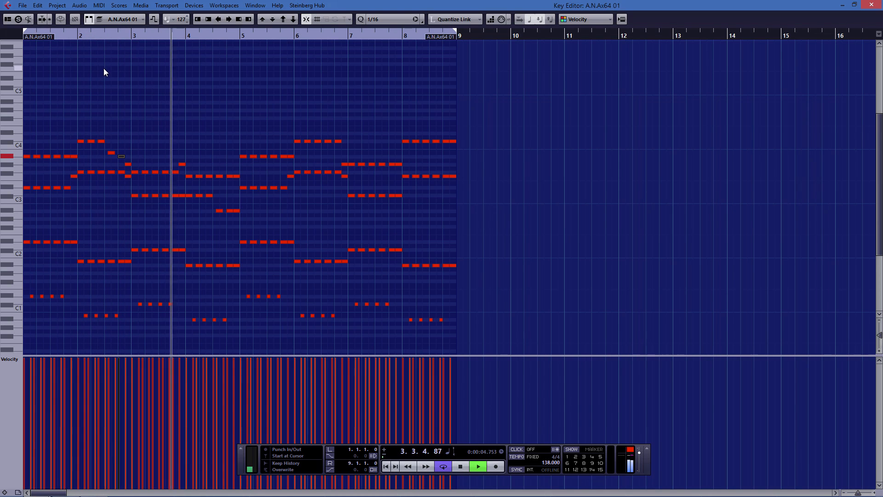
Step: Raise the fourth and fifth upper chord notes in bar 3 to B3 and A#3, and play the phrase from the start
{"action": "key", "text": "space"}
{"action": "left_click_drag", "start_coordinate": [164, 159], "coordinate": [173, 177]}
{"action": "key", "text": "Up"}
{"action": "key", "text": "Up"}
{"action": "key", "text": "Up"}
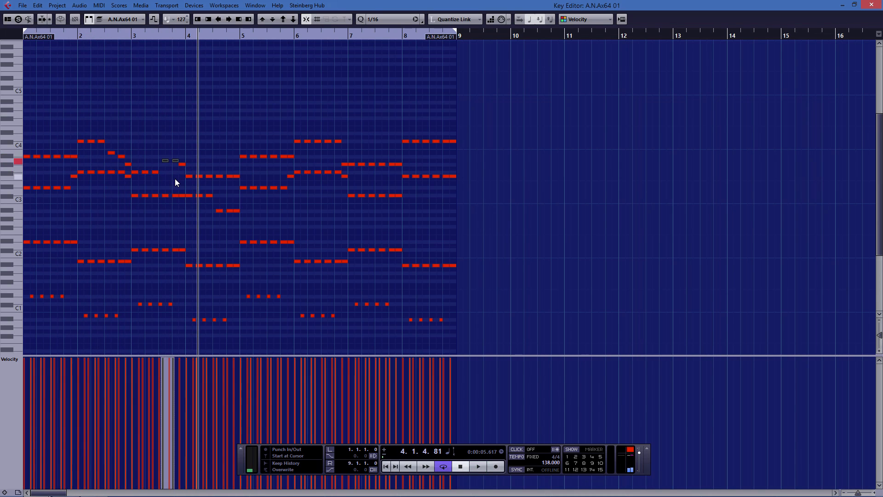
{"action": "key", "text": "Up"}
{"action": "left_click", "coordinate": [178, 146]}
{"action": "left_click", "coordinate": [176, 152]}
{"action": "key", "text": "Down"}
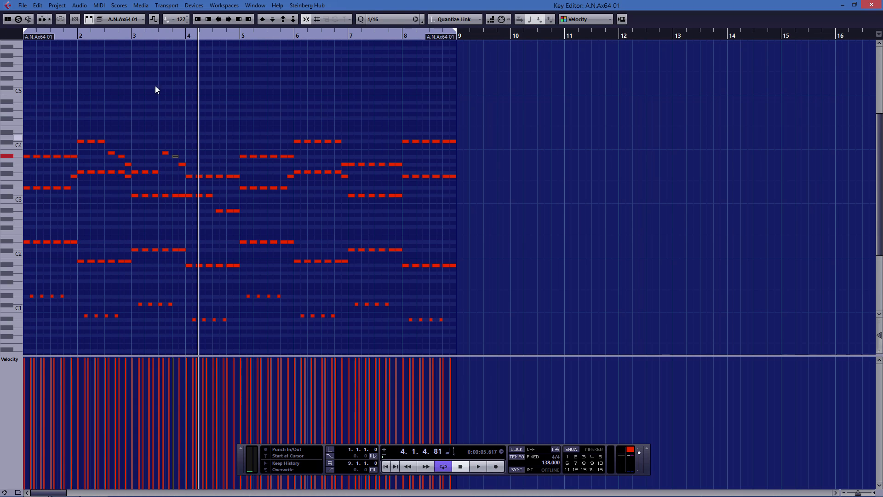
{"action": "left_click_drag", "start_coordinate": [125, 34], "coordinate": [43, 34]}
{"action": "key", "text": "space"}
Step: Lower the fourth to sixth upper chord notes in bar 3 to A#3, G#3 and F#3 during playback
{"action": "left_click", "coordinate": [183, 164]}
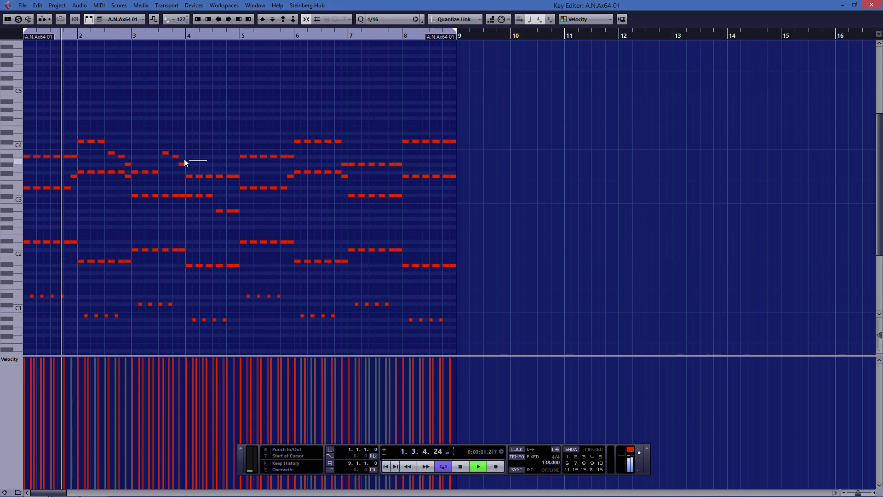
{"action": "key", "text": "Down"}
{"action": "key", "text": "Down"}
{"action": "left_click", "coordinate": [176, 156]}
{"action": "key", "text": "Down"}
{"action": "key", "text": "Down"}
{"action": "left_click", "coordinate": [164, 152]}
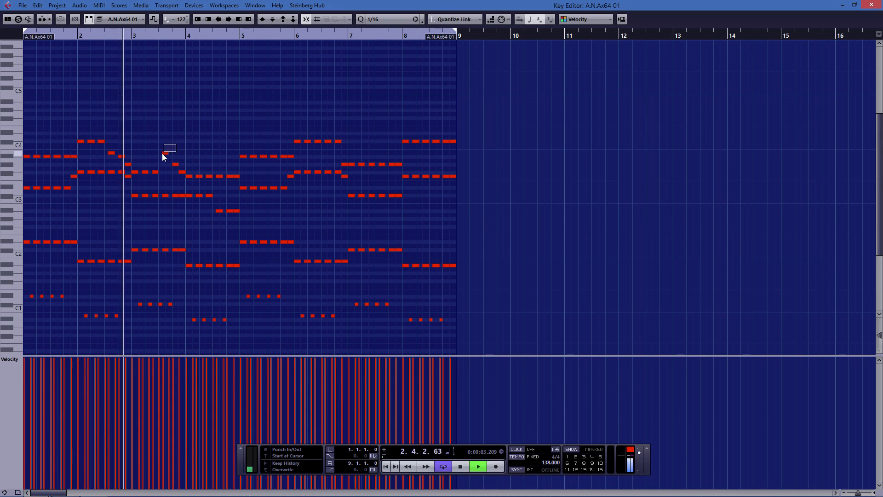
{"action": "key", "text": "Down"}
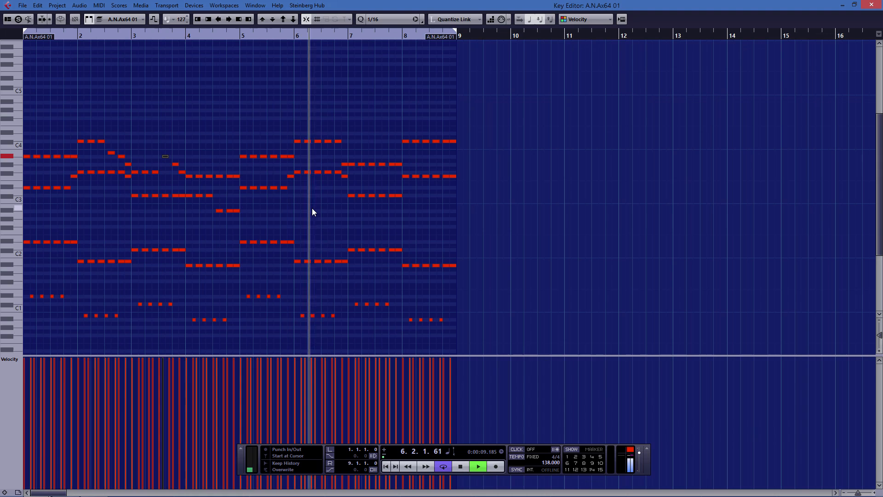
{"action": "key", "text": "space"}
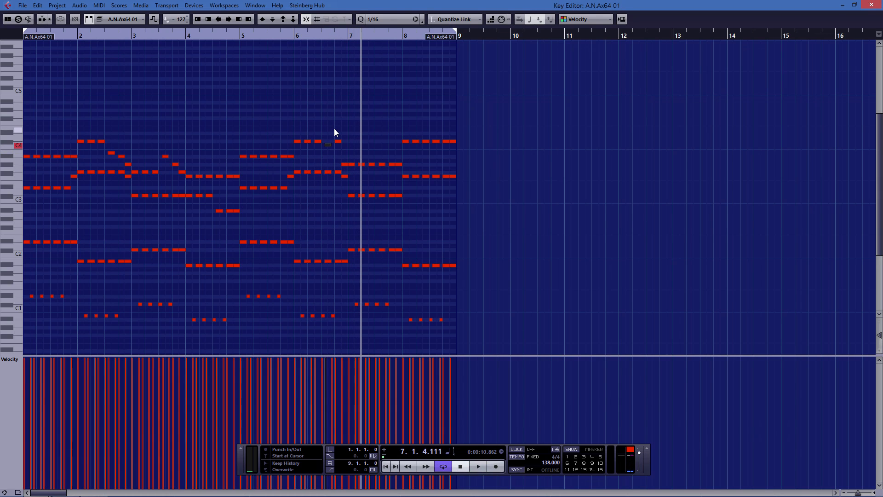
Step: Lower the fourth and fifth upper notes in bar 6 to B3 and A#3, and raise bar 7's final upper and lower notes to A#3 and D#3
{"action": "left_click_drag", "start_coordinate": [340, 142], "coordinate": [330, 154]}
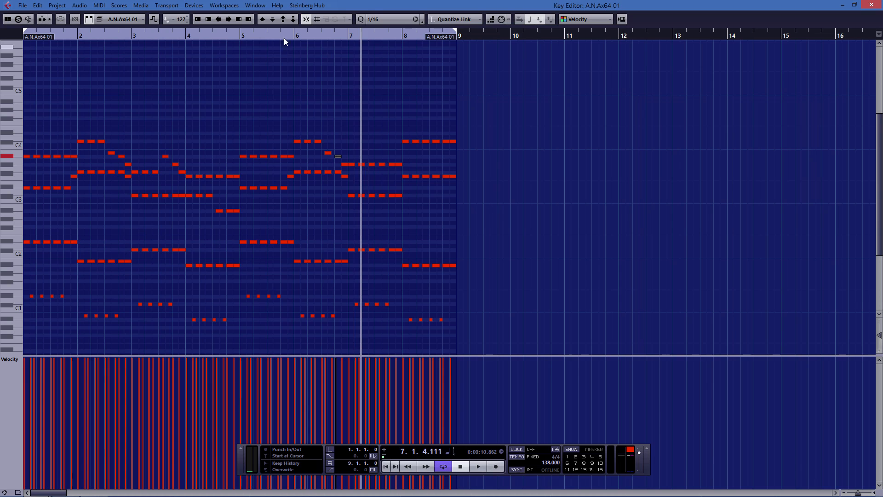
{"action": "left_click", "coordinate": [272, 35]}
{"action": "key", "text": "space"}
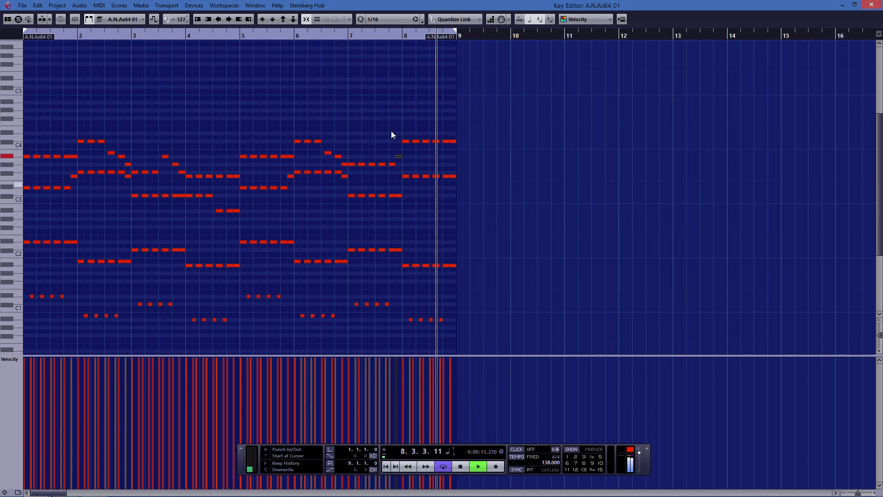
{"action": "left_click", "coordinate": [309, 35]}
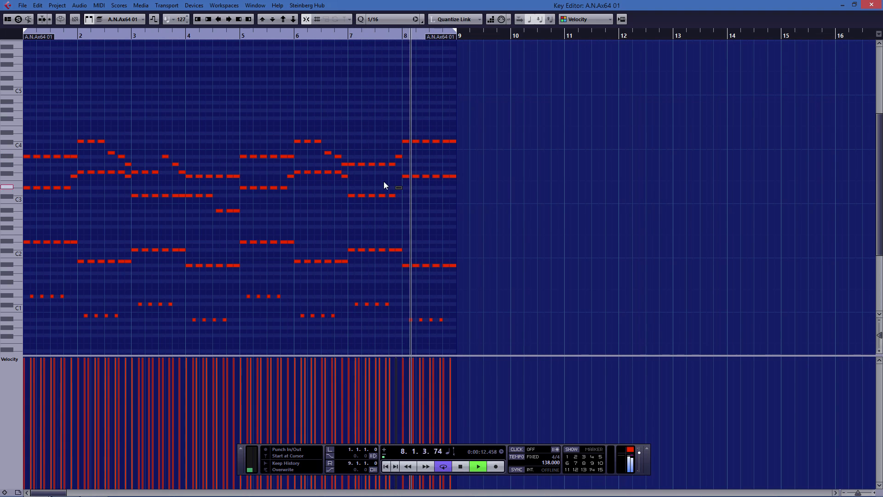
{"action": "key", "text": "space"}
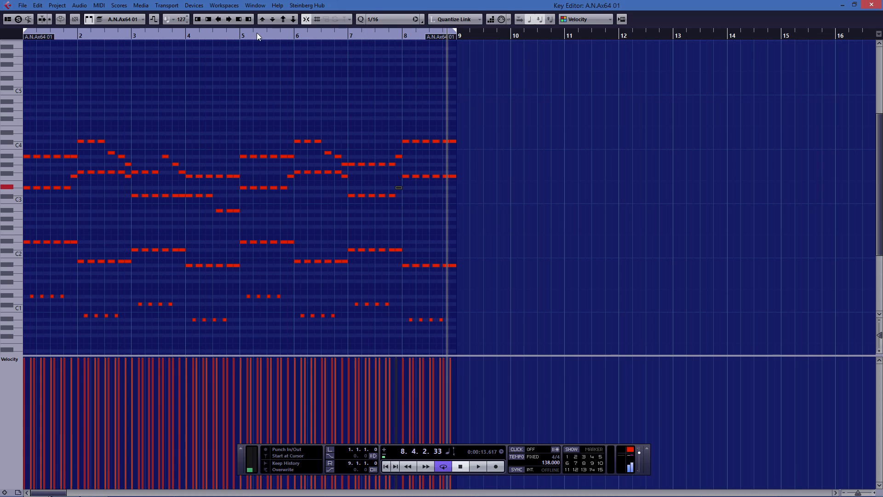
Step: Try A3 and F#3 for the fourth lower chord note in bar 2 while replaying, and set it to G#3
{"action": "left_click_drag", "start_coordinate": [257, 34], "coordinate": [0, 16]}
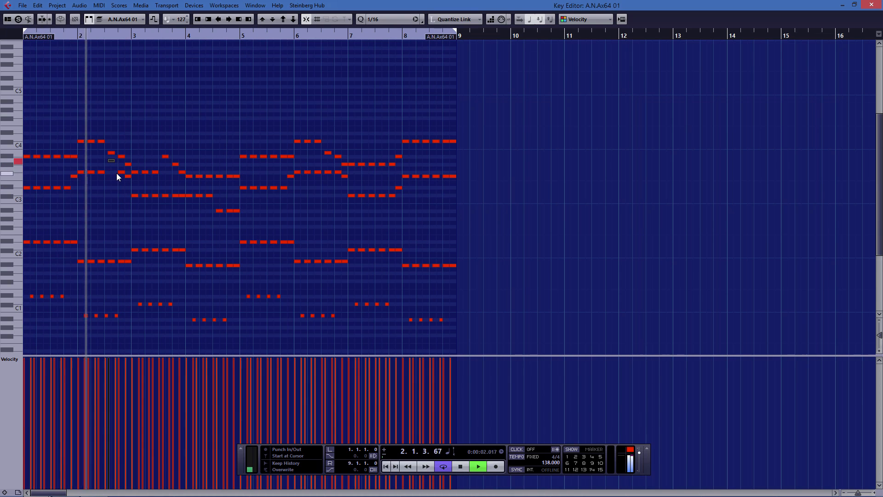
{"action": "left_click", "coordinate": [81, 34]}
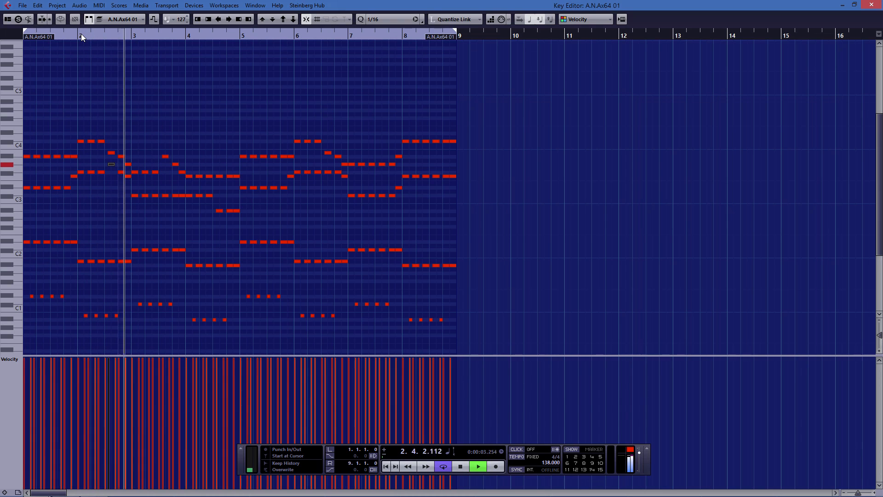
{"action": "left_click", "coordinate": [81, 34]}
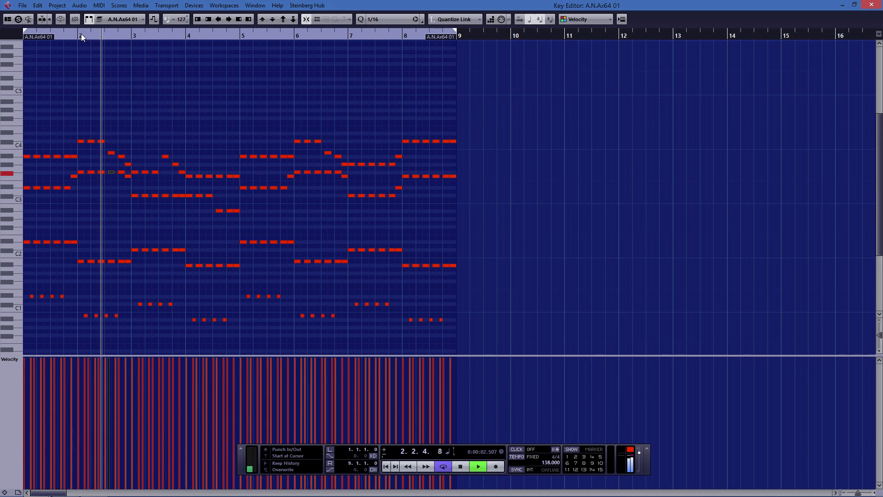
{"action": "left_click", "coordinate": [81, 34]}
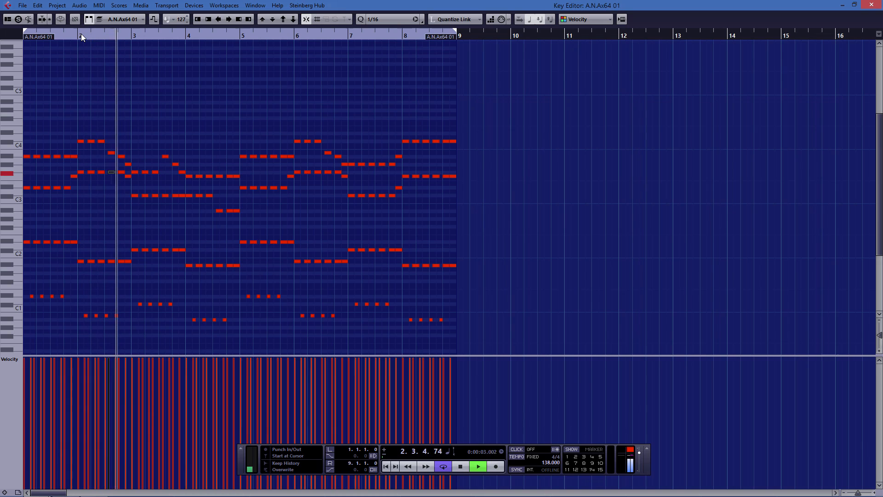
{"action": "left_click", "coordinate": [81, 34]}
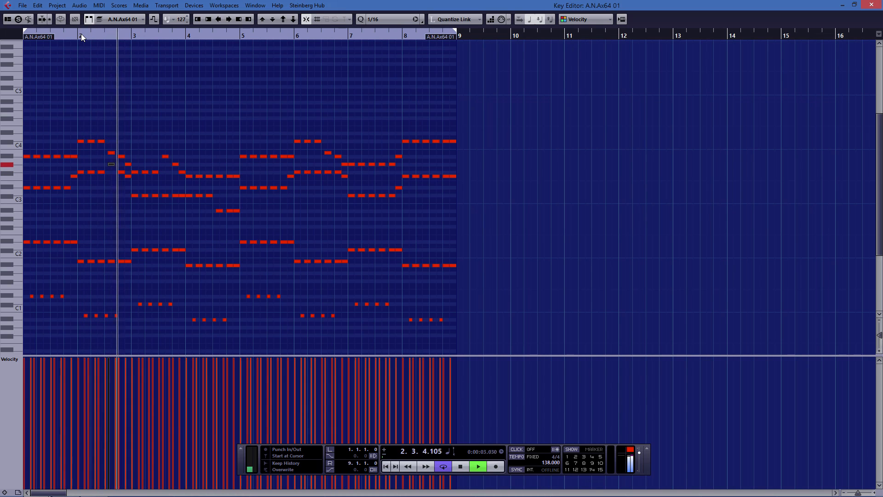
{"action": "left_click", "coordinate": [81, 34]}
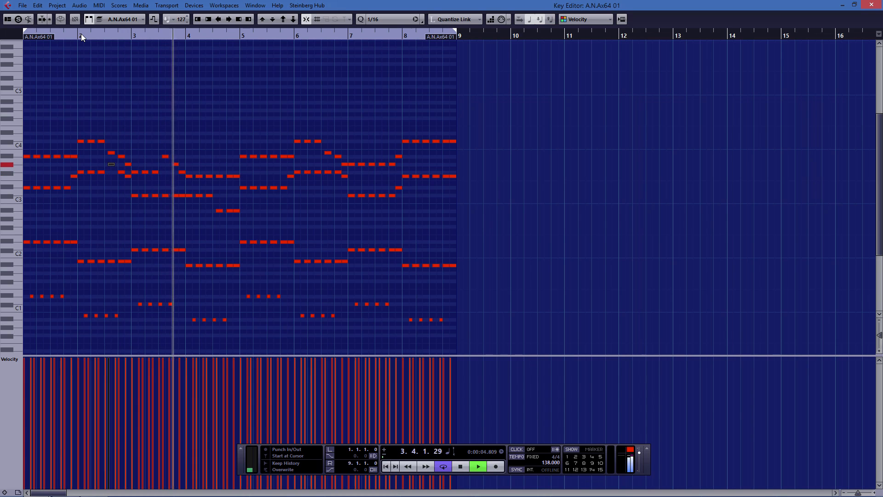
{"action": "key", "text": "space"}
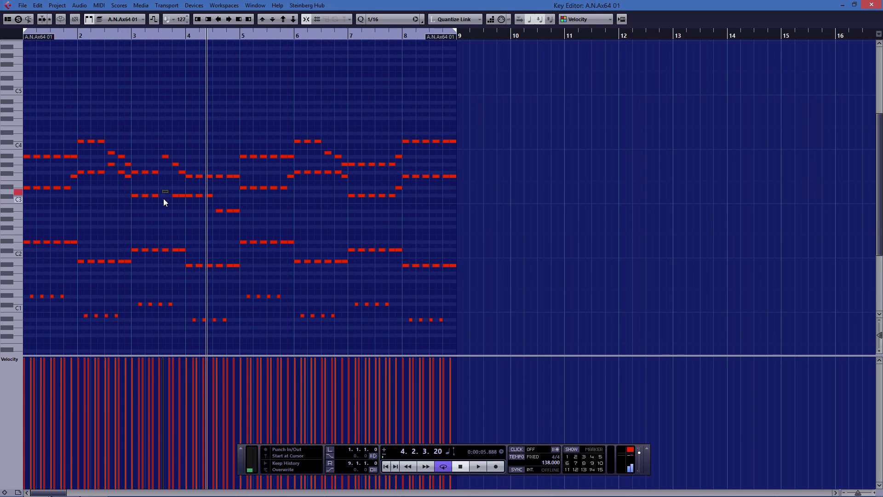
Step: Raise the fourth and fifth lower chord notes in bar 3 from C#3 to F#3 while playing from the end of bar 2
{"action": "key", "text": "Up"}
{"action": "key", "text": "Up"}
{"action": "key", "text": "Up"}
{"action": "left_click_drag", "start_coordinate": [116, 37], "coordinate": [107, 54]}
{"action": "key", "text": "space"}
{"action": "left_click_drag", "start_coordinate": [172, 182], "coordinate": [169, 160]}
{"action": "key", "text": "Up"}
{"action": "key", "text": "Up"}
{"action": "key", "text": "Up"}
{"action": "key", "text": "Up"}
{"action": "key", "text": "Up"}
{"action": "key", "text": "Down"}
{"action": "key", "text": "Down"}
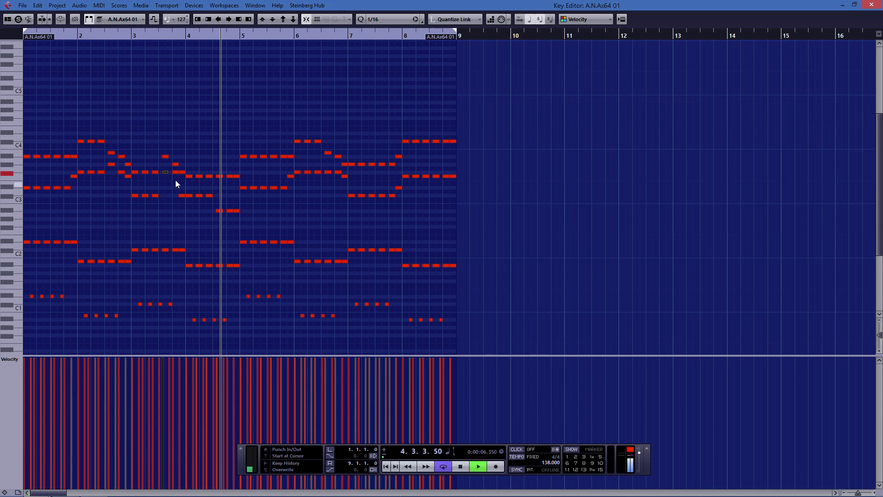
Step: Set the fifth and sixth lower chord notes in bar 3 to F3 and D#3, and replay the phrase from the start
{"action": "left_click", "coordinate": [175, 180]}
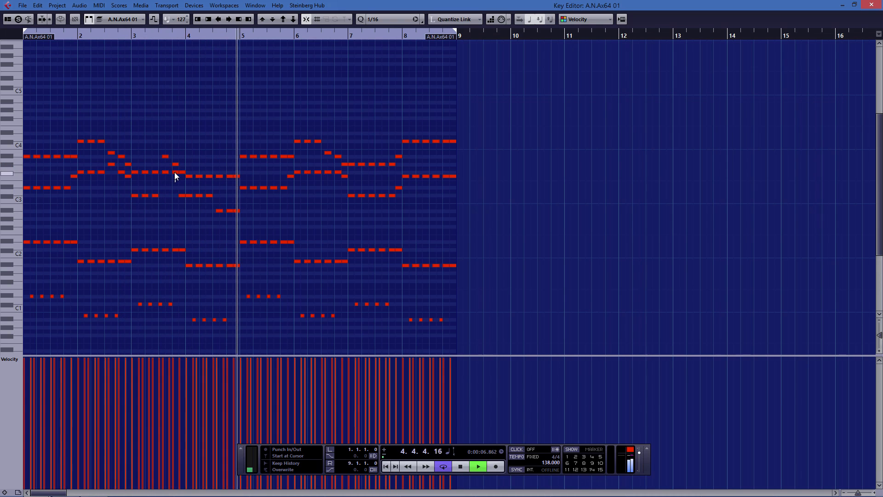
{"action": "left_click", "coordinate": [131, 37]}
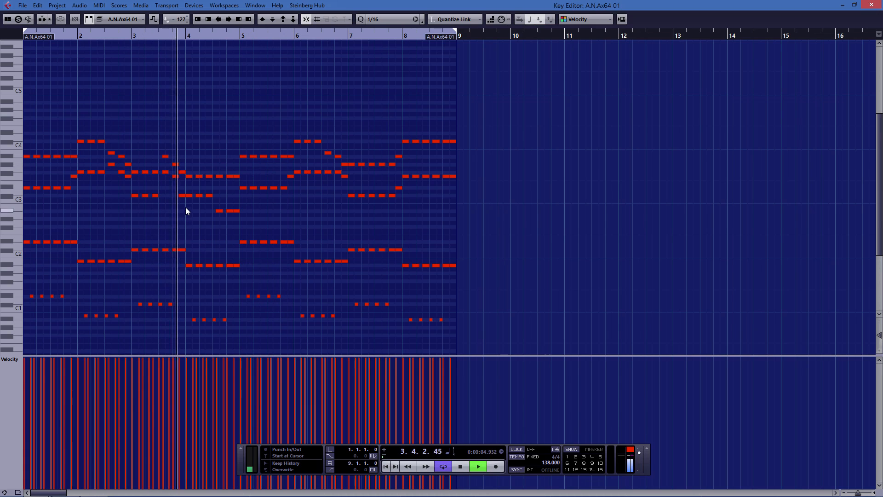
{"action": "left_click", "coordinate": [182, 195]}
{"action": "key", "text": "Up"}
{"action": "key", "text": "Up"}
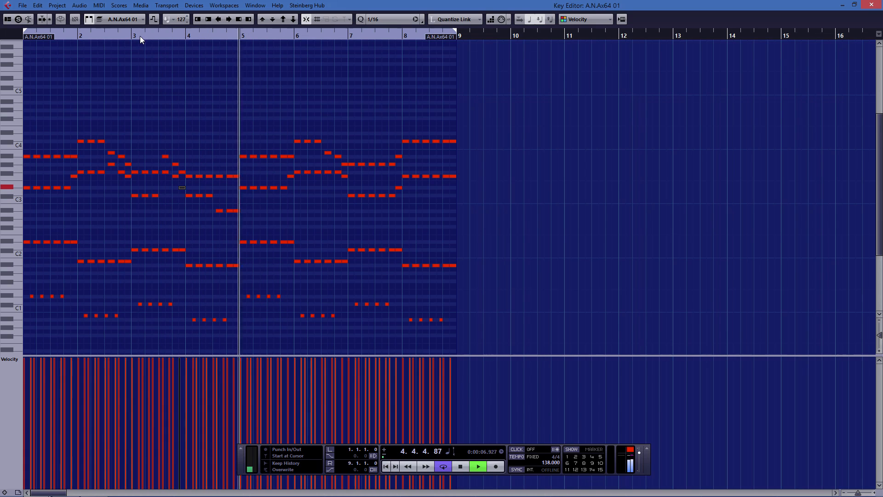
{"action": "left_click_drag", "start_coordinate": [138, 36], "coordinate": [0, 12]}
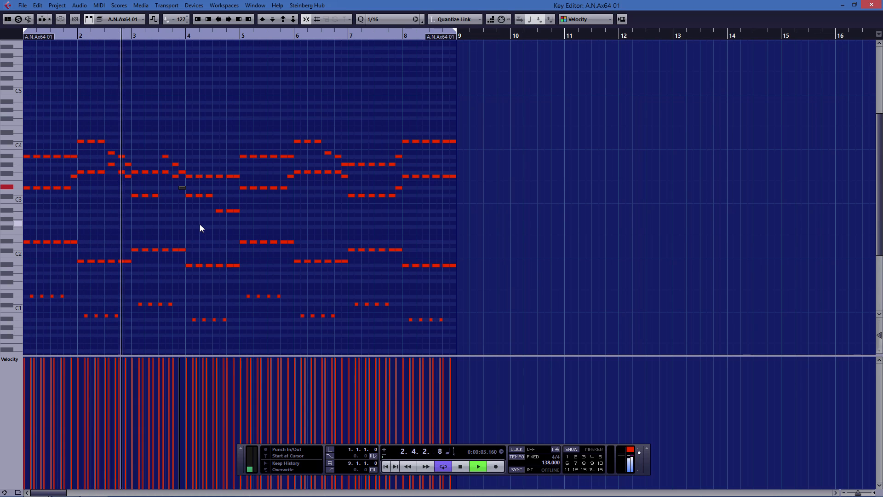
Step: Return the fourth to sixth upper chord notes in bar 3 to B3, A#3 and G#3, and replay from the end of bar 2
{"action": "left_click_drag", "start_coordinate": [154, 137], "coordinate": [169, 165]}
{"action": "key", "text": "Up"}
{"action": "left_click", "coordinate": [177, 164]}
{"action": "key", "text": "Up"}
{"action": "key", "text": "Up"}
{"action": "left_click", "coordinate": [182, 172]}
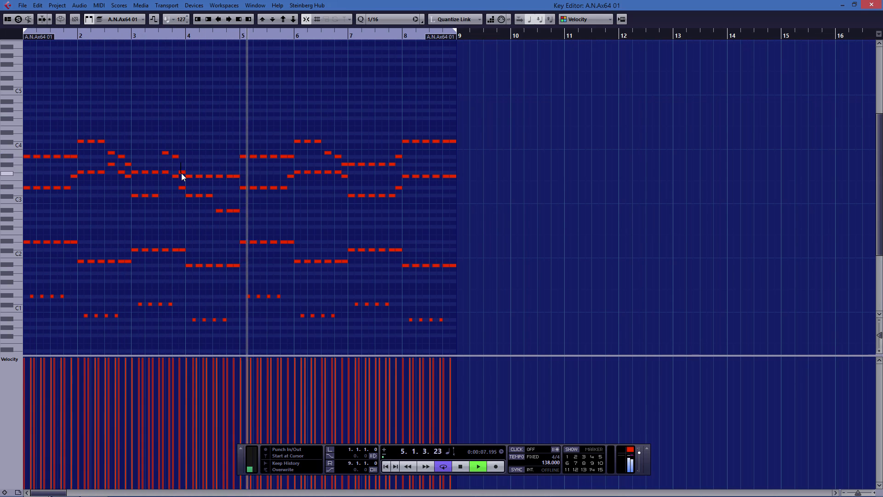
{"action": "key", "text": "Up"}
{"action": "key", "text": "Up"}
{"action": "left_click_drag", "start_coordinate": [138, 37], "coordinate": [125, 37]}
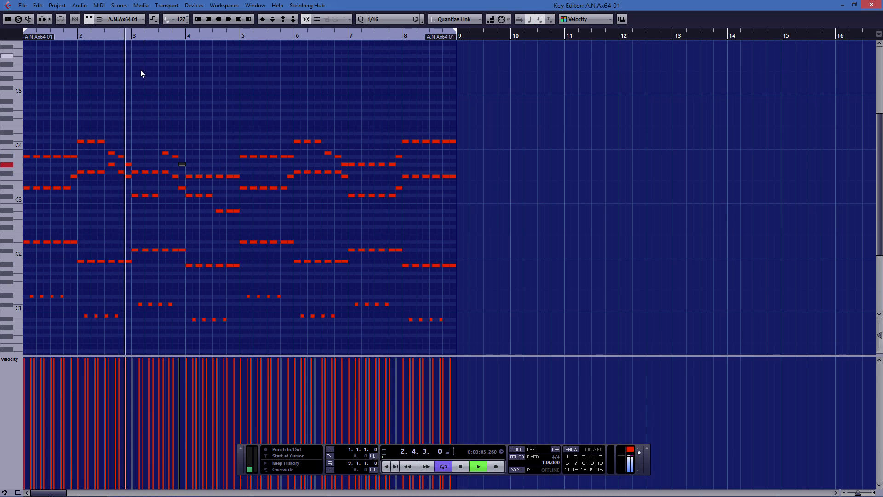
Step: Raise the fourth to sixth lower chord notes in bar 3 to G#3, F#3 and F3, and play the phrase from the start
{"action": "left_click", "coordinate": [166, 172]}
{"action": "key", "text": "Up"}
{"action": "key", "text": "Up"}
{"action": "left_click_drag", "start_coordinate": [169, 170], "coordinate": [179, 183]}
{"action": "key", "text": "Up"}
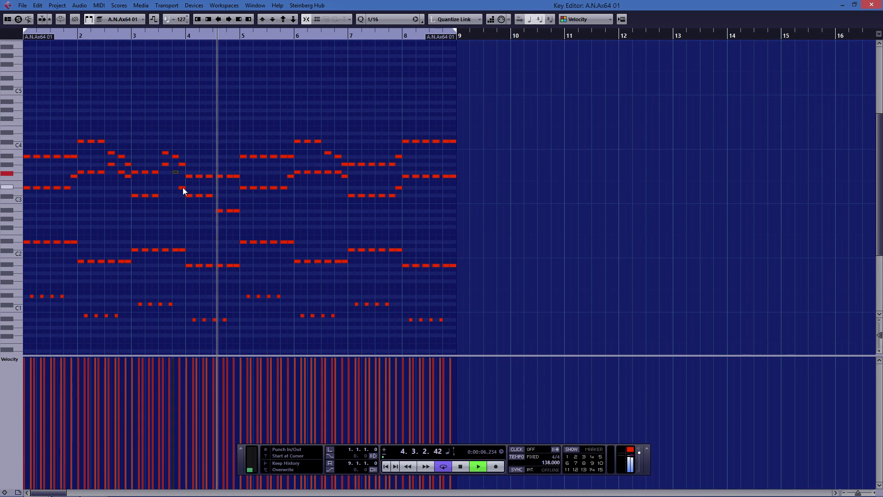
{"action": "left_click", "coordinate": [181, 189]}
{"action": "key", "text": "Up"}
{"action": "key", "text": "Up"}
{"action": "key", "text": "space"}
{"action": "scroll", "coordinate": [117, 40], "scroll_direction": "up", "scroll_amount": 5}
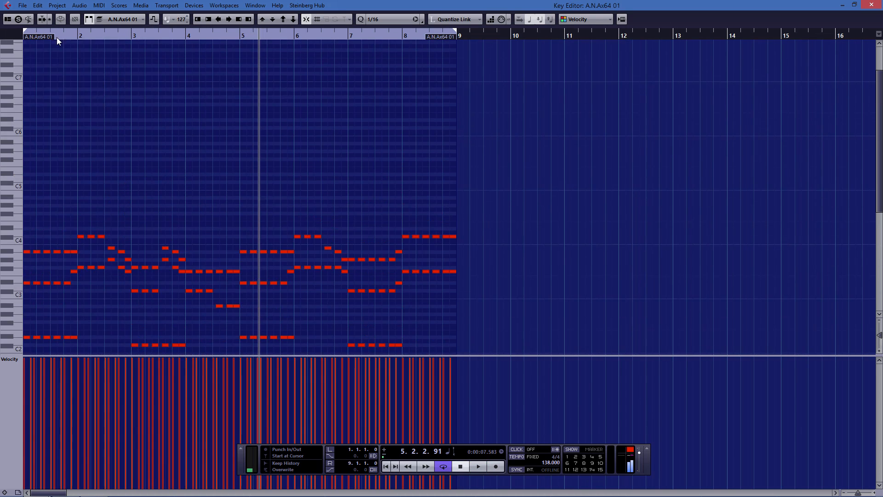
{"action": "scroll", "coordinate": [211, 131], "scroll_direction": "down", "scroll_amount": 7}
{"action": "key", "text": "space"}
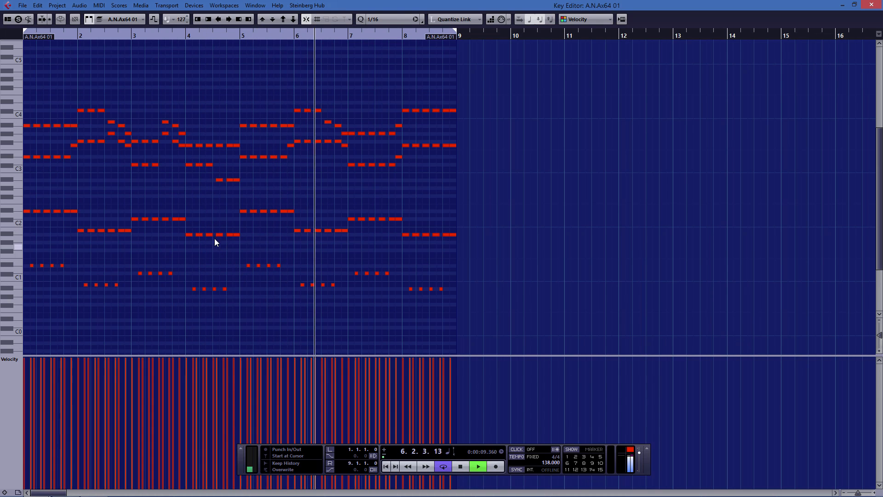
Step: Raise the fourth lower chord note in bar 6 to G#3 during playback
{"action": "left_click", "coordinate": [325, 143]}
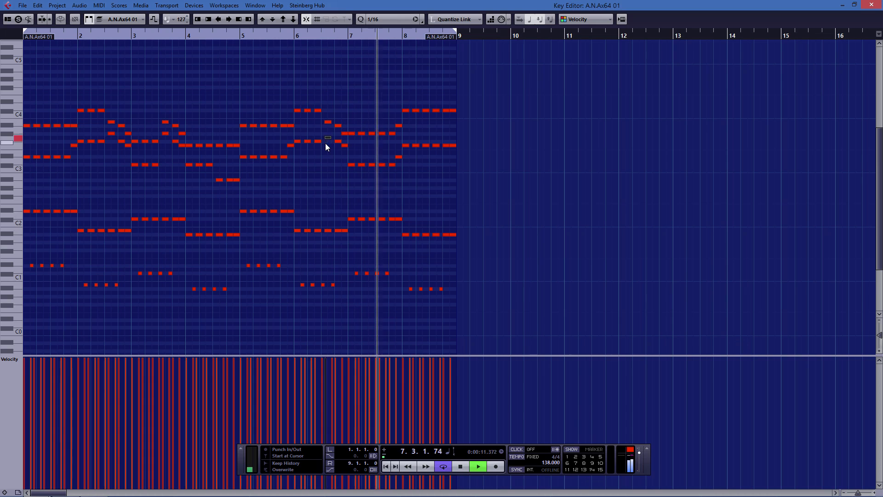
{"action": "key", "text": "Up"}
{"action": "key", "text": "Up"}
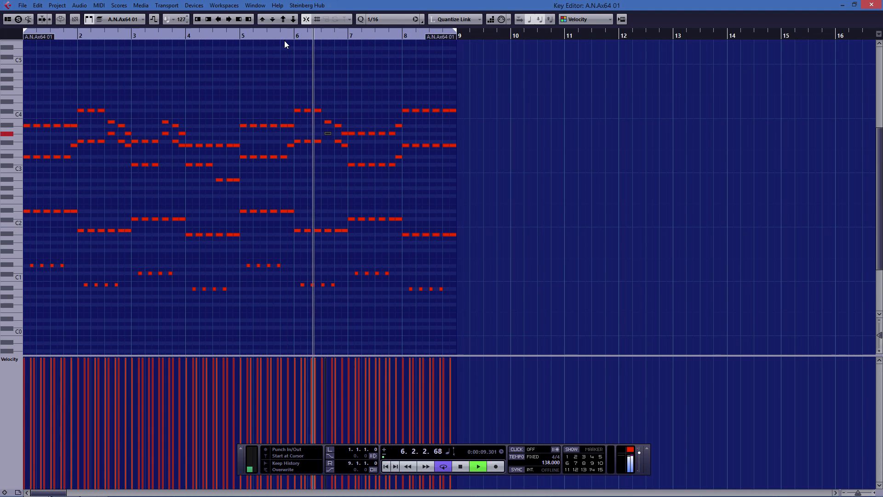
Step: Raise the first five upper chord notes in bar 7 to A#3, and replay from the middle of bar 5
{"action": "left_click_drag", "start_coordinate": [353, 126], "coordinate": [390, 135]}
{"action": "key", "text": "Up"}
{"action": "key", "text": "Up"}
{"action": "key", "text": "space"}
{"action": "left_click", "coordinate": [271, 29]}
{"action": "key", "text": "space"}
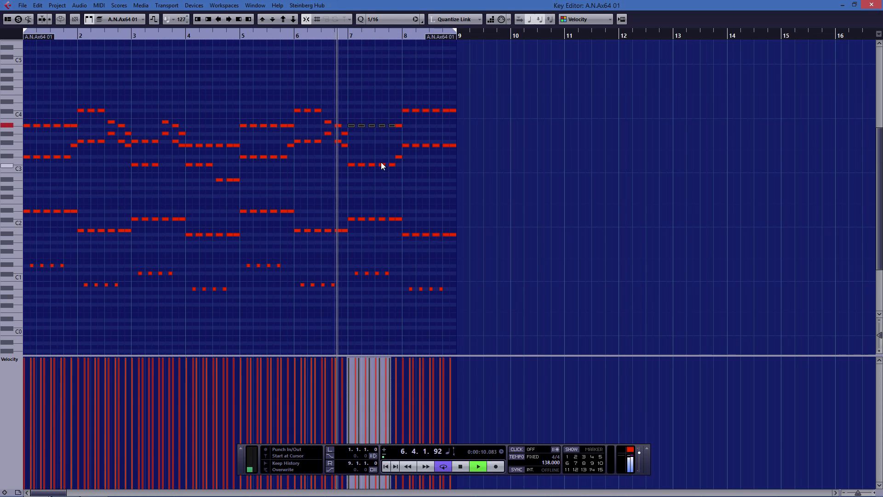
Step: Select the first five lower chord notes in bar 7 and play the phrase again from the start
{"action": "left_click_drag", "start_coordinate": [397, 185], "coordinate": [343, 165]}
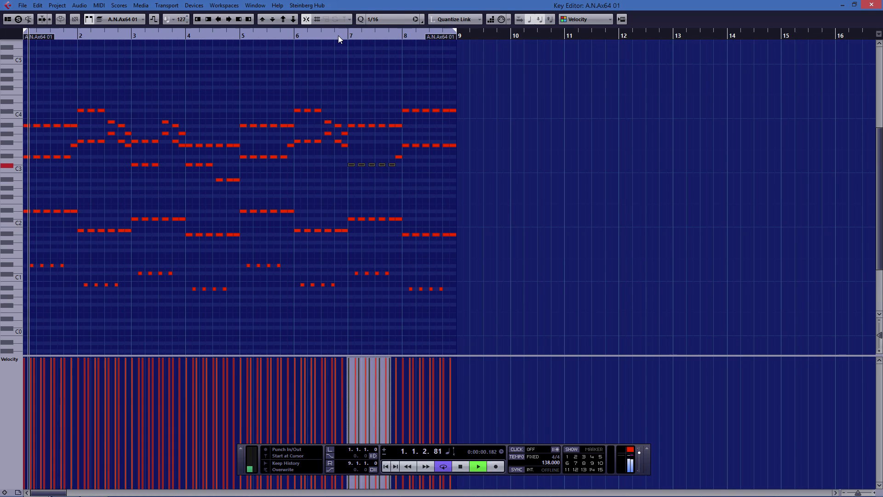
{"action": "left_click_drag", "start_coordinate": [339, 35], "coordinate": [24, 33]}
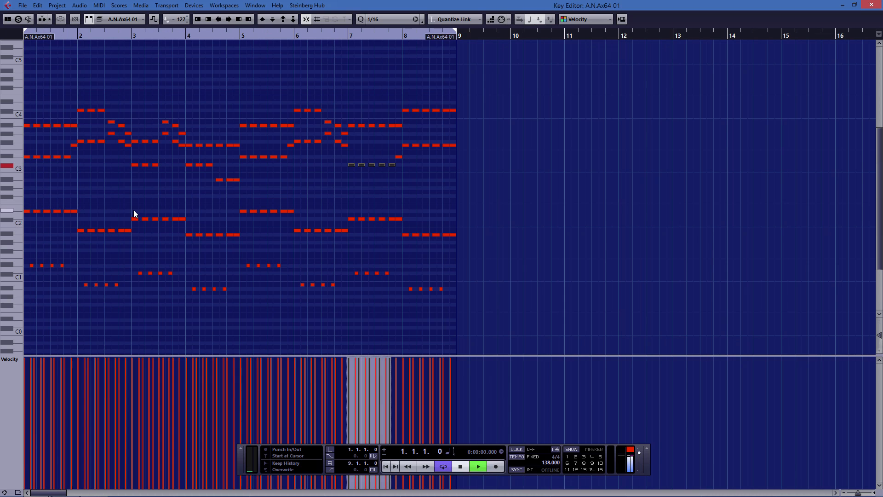
{"action": "key", "text": "space"}
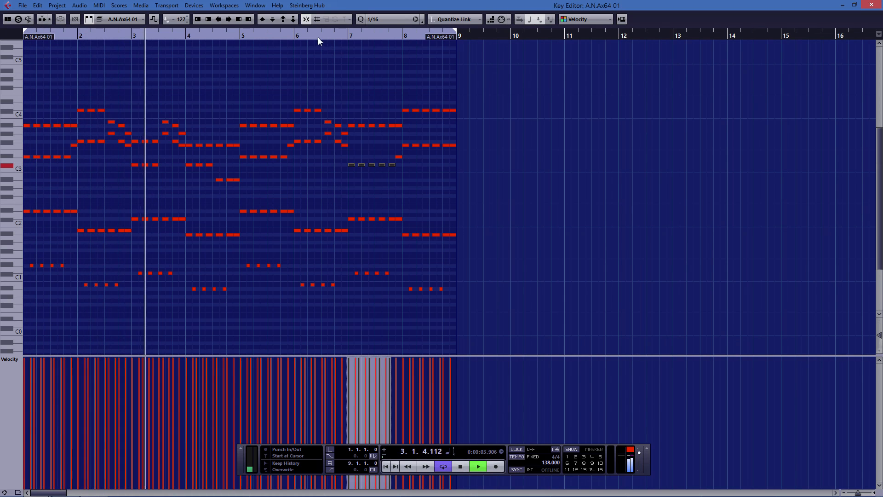
Step: Raise both bass note rows in bar 7 to G#2 and G#1, and play from late in bar 5
{"action": "left_click", "coordinate": [305, 36]}
{"action": "left_click_drag", "start_coordinate": [353, 203], "coordinate": [400, 278]}
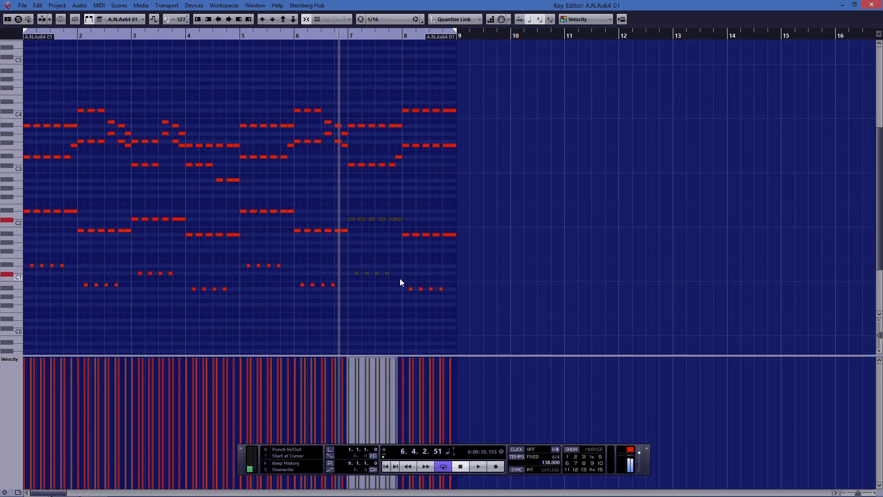
{"action": "key", "text": "Up"}
{"action": "key", "text": "Up"}
{"action": "key", "text": "Up"}
{"action": "key", "text": "Up"}
{"action": "key", "text": "Up"}
{"action": "key", "text": "Up"}
{"action": "key", "text": "Up"}
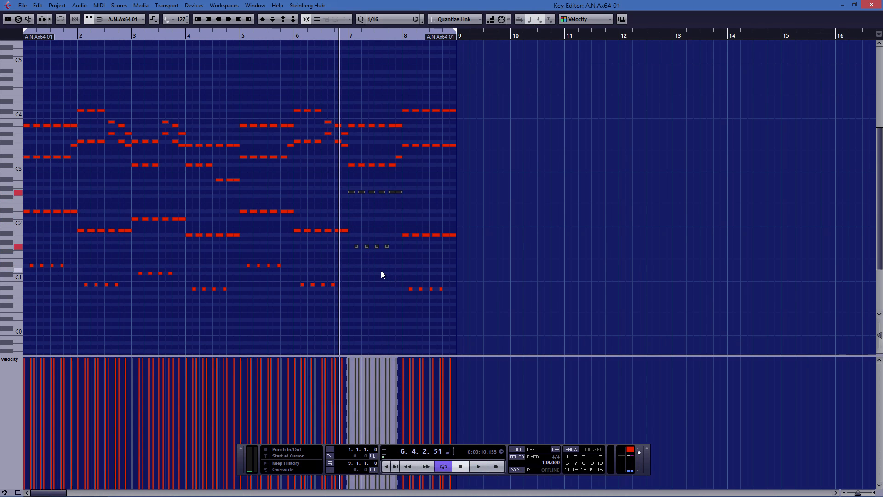
{"action": "left_click", "coordinate": [281, 33]}
{"action": "key", "text": "space"}
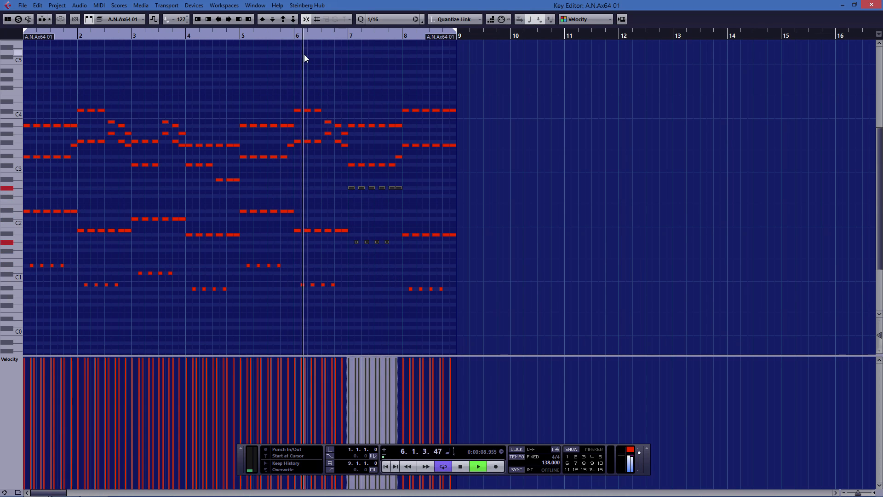
Step: Lower both bass note rows in bar 7 to F#2 and F#1 during playback, and replay the phrase from the start
{"action": "key", "text": "Down"}
{"action": "left_click_drag", "start_coordinate": [327, 37], "coordinate": [278, 38]}
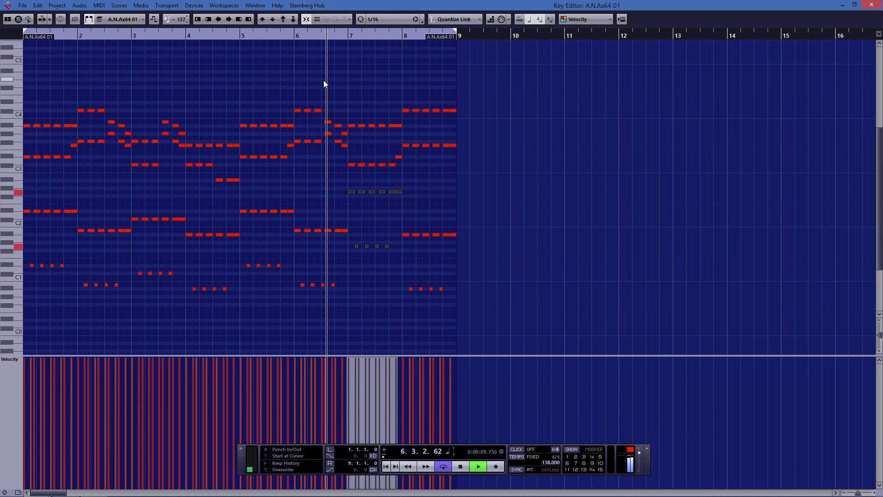
{"action": "key", "text": "Down"}
{"action": "left_click", "coordinate": [287, 33]}
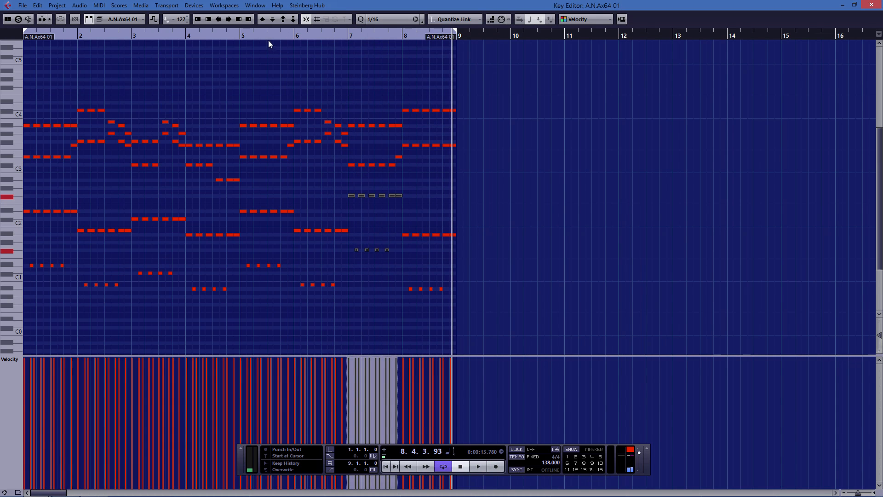
{"action": "left_click_drag", "start_coordinate": [258, 37], "coordinate": [1, 1]}
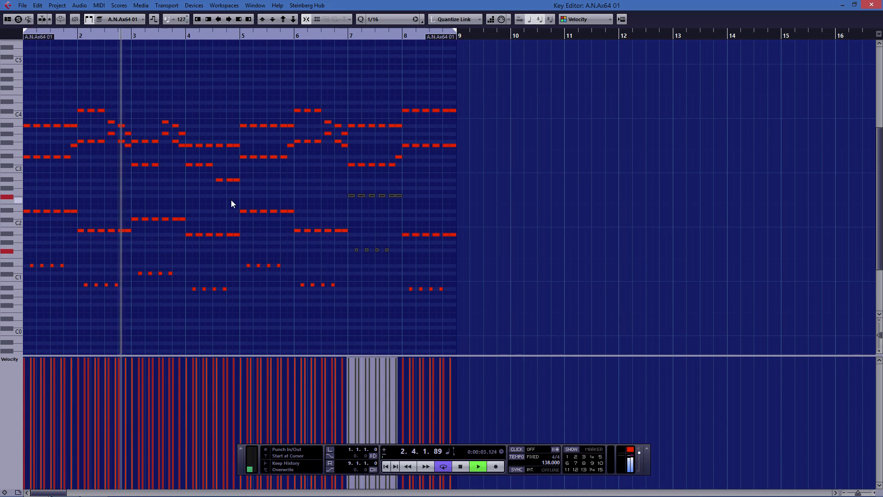
Step: Raise the two bass note rows in bar 3 to F#2 and F#1, and play the phrase from the start
{"action": "left_click_drag", "start_coordinate": [138, 208], "coordinate": [136, 279]}
{"action": "key", "text": "Up"}
{"action": "key", "text": "Up"}
{"action": "key", "text": "Up"}
{"action": "key", "text": "Up"}
{"action": "key", "text": "Up"}
{"action": "key", "text": "Up"}
{"action": "key", "text": "Up"}
{"action": "key", "text": "Up"}
{"action": "key", "text": "Up"}
{"action": "key", "text": "Up"}
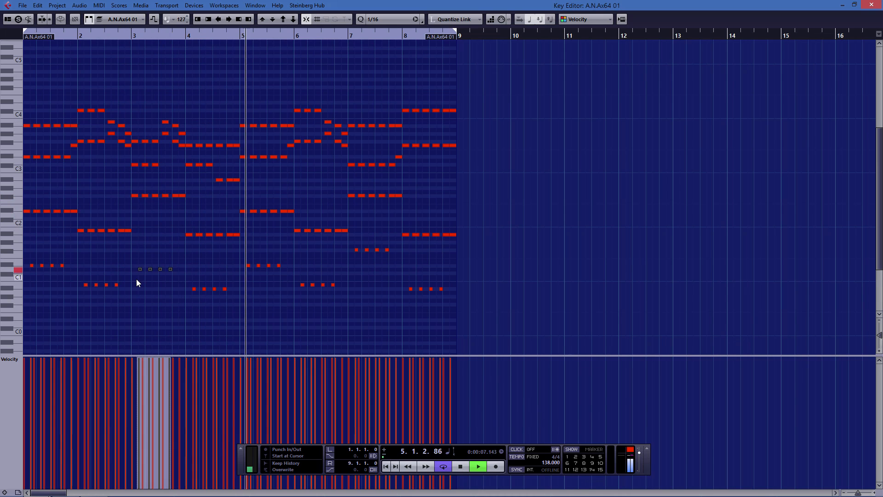
{"action": "left_click", "coordinate": [24, 35]}
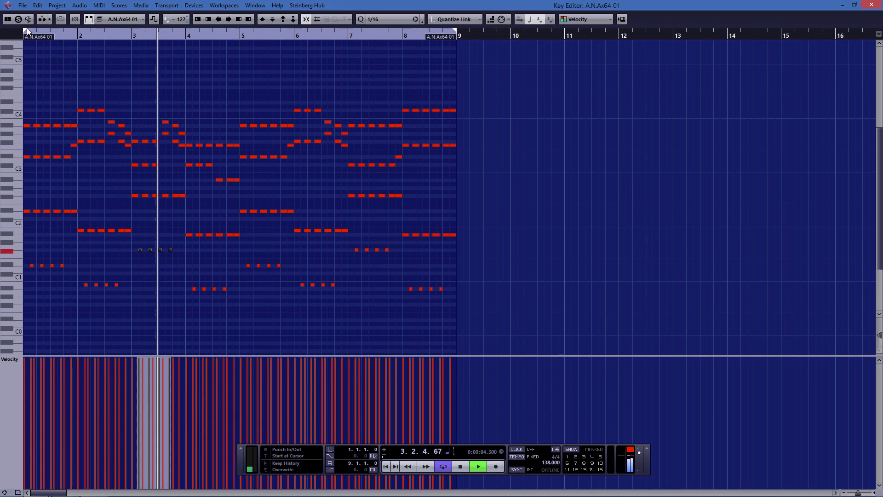
{"action": "key", "text": "space"}
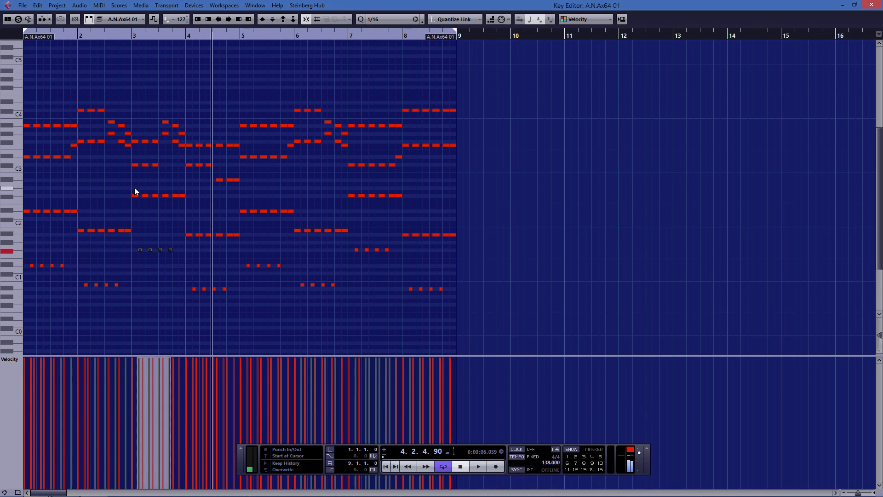
Step: Try both bass note rows in bar 3 on F and E from mid-bar 2, and return them to F#2 and F#1
{"action": "left_click_drag", "start_coordinate": [134, 187], "coordinate": [182, 271]}
{"action": "left_click", "coordinate": [110, 36]}
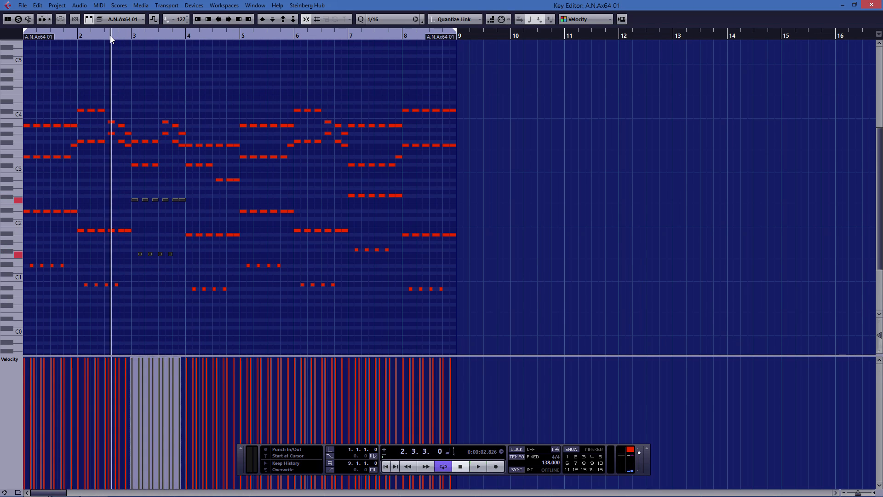
{"action": "key", "text": "space"}
{"action": "key", "text": "Down"}
{"action": "left_click", "coordinate": [110, 36]}
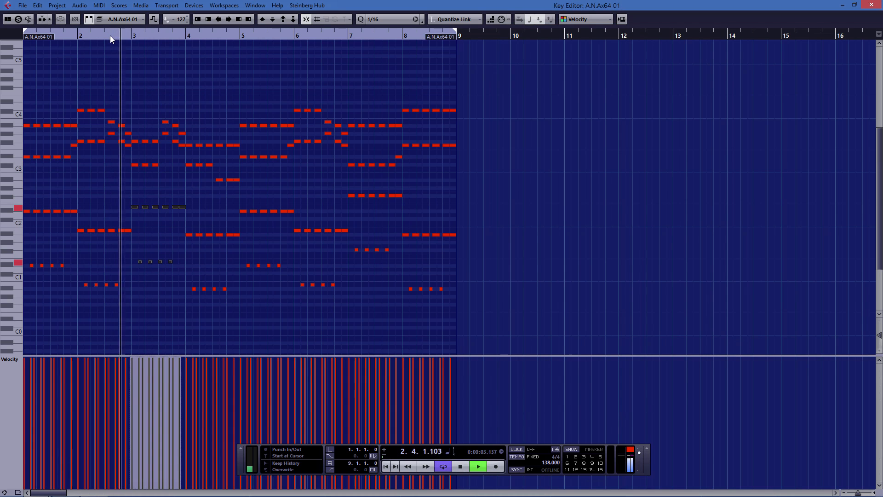
{"action": "key", "text": "Up"}
{"action": "key", "text": "Up"}
{"action": "key", "text": "space"}
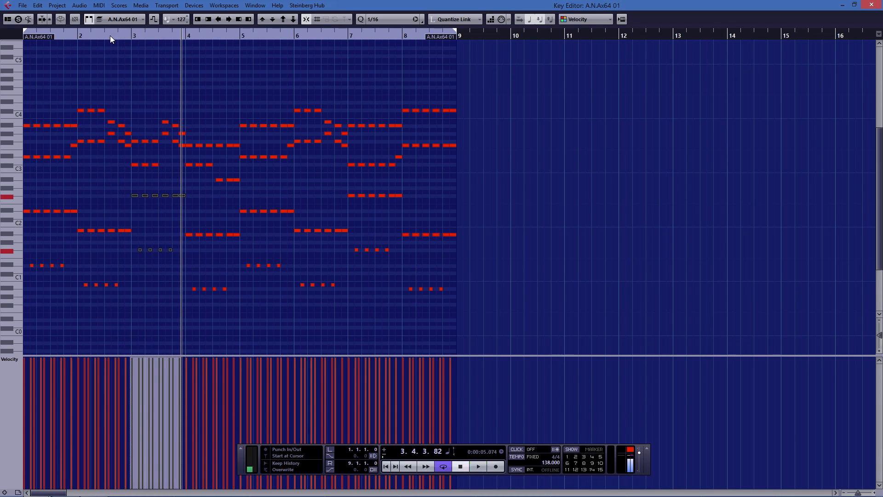
Step: Deselect the notes and play the eight-bar phrase from the start
{"action": "left_click_drag", "start_coordinate": [109, 35], "coordinate": [2, 23]}
{"action": "left_click", "coordinate": [516, 172]}
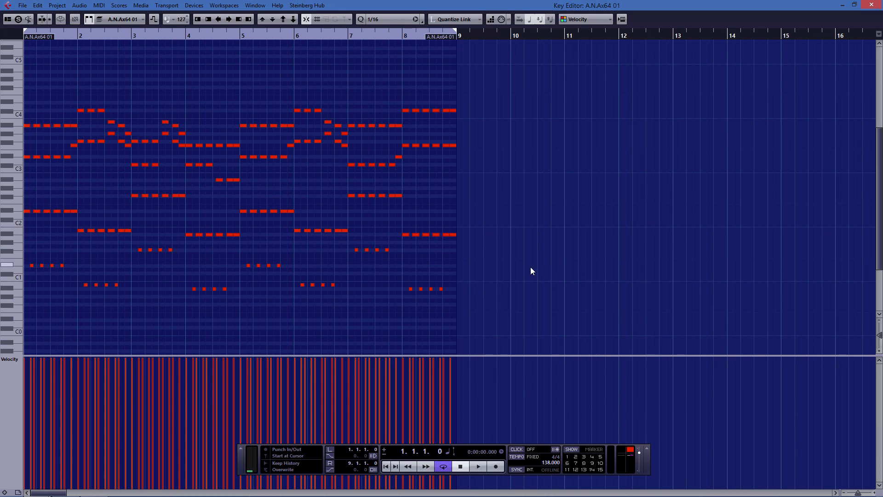
{"action": "left_click", "coordinate": [387, 468]}
{"action": "key", "text": "space"}
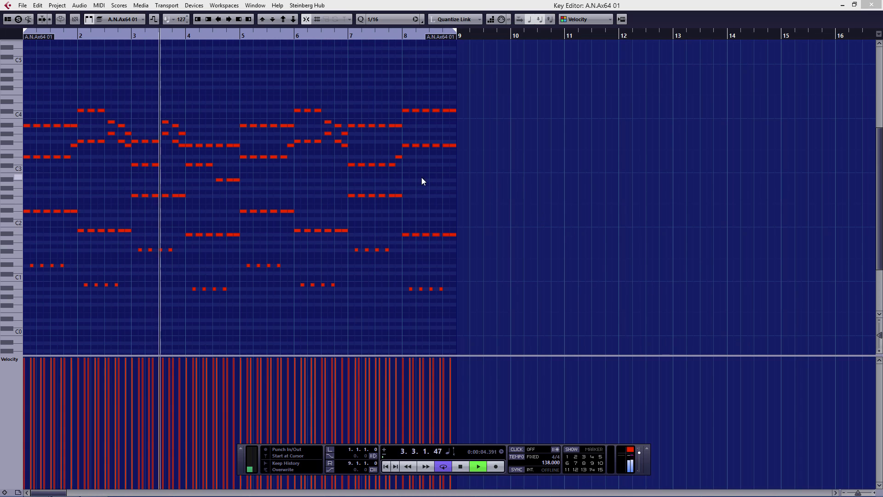
Step: Raise the first five lower chord notes in bar 7 to F#3, comparing F3 and D#3 while replaying from bar 6
{"action": "left_click_drag", "start_coordinate": [341, 166], "coordinate": [398, 176]}
{"action": "key", "text": "Up"}
{"action": "key", "text": "Up"}
{"action": "key", "text": "Up"}
{"action": "key", "text": "Up"}
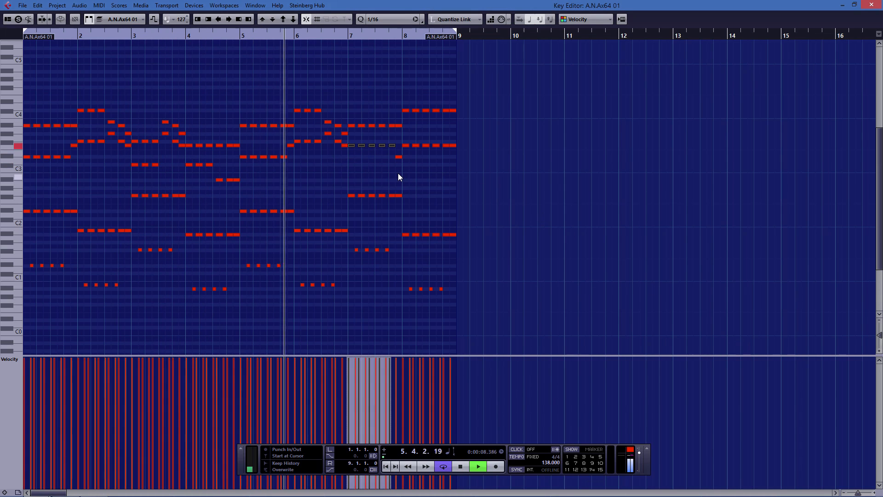
{"action": "key", "text": "Down"}
{"action": "key", "text": "Down"}
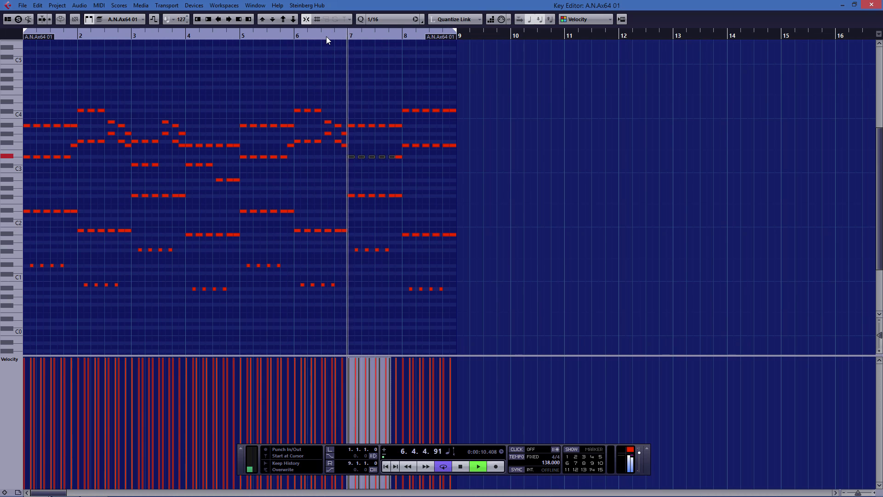
{"action": "key", "text": "Up"}
{"action": "key", "text": "Up"}
{"action": "left_click", "coordinate": [314, 31]}
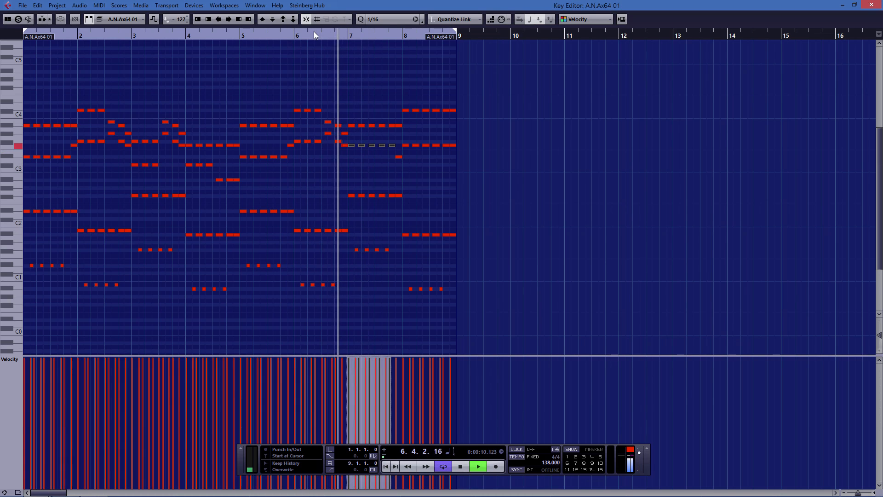
{"action": "key", "text": "Up"}
{"action": "left_click", "coordinate": [314, 31]}
Step: Try the first five lower chord notes in bar 7 on B2, and replay from bar 6
{"action": "key", "text": "Down"}
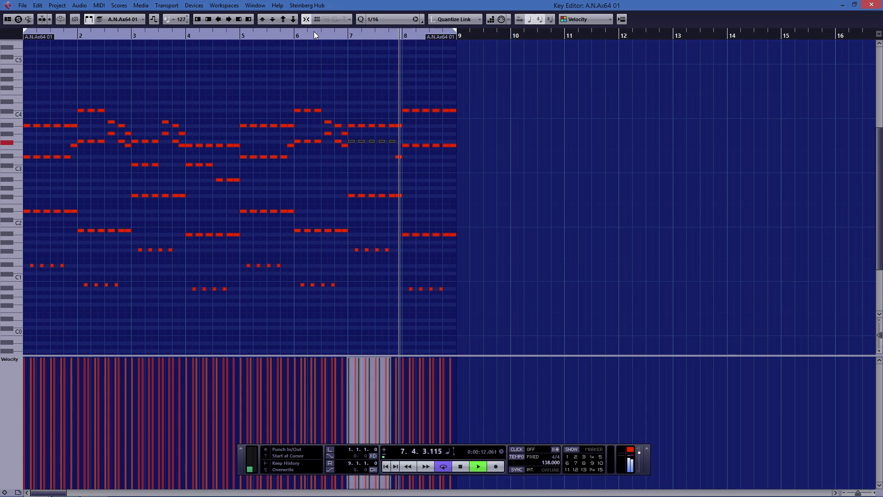
{"action": "key", "text": "Down"}
{"action": "key", "text": "Down"}
{"action": "key", "text": "Down"}
{"action": "key", "text": "Down"}
{"action": "key", "text": "Down"}
{"action": "key", "text": "Down"}
{"action": "key", "text": "Down"}
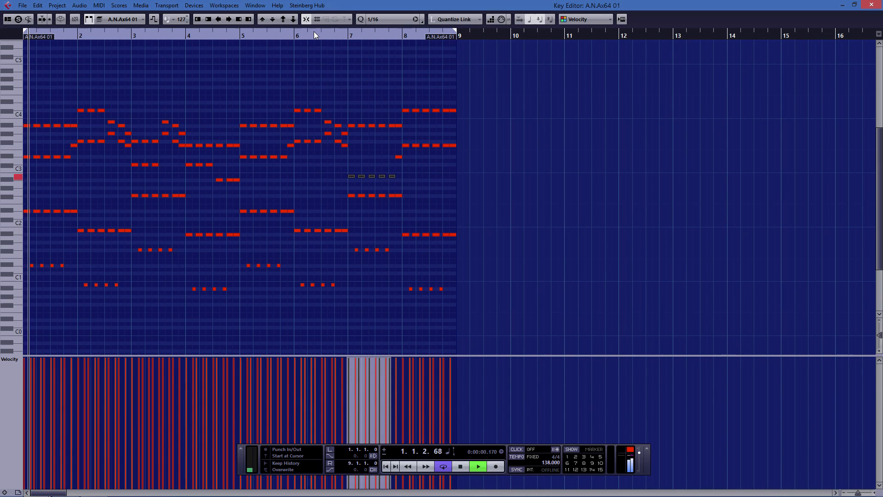
{"action": "left_click", "coordinate": [313, 31]}
Step: Try the selected bar 7 chord notes on C3 and C#3, replaying from bar 6 each time
{"action": "key", "text": "Up"}
{"action": "key", "text": "Up"}
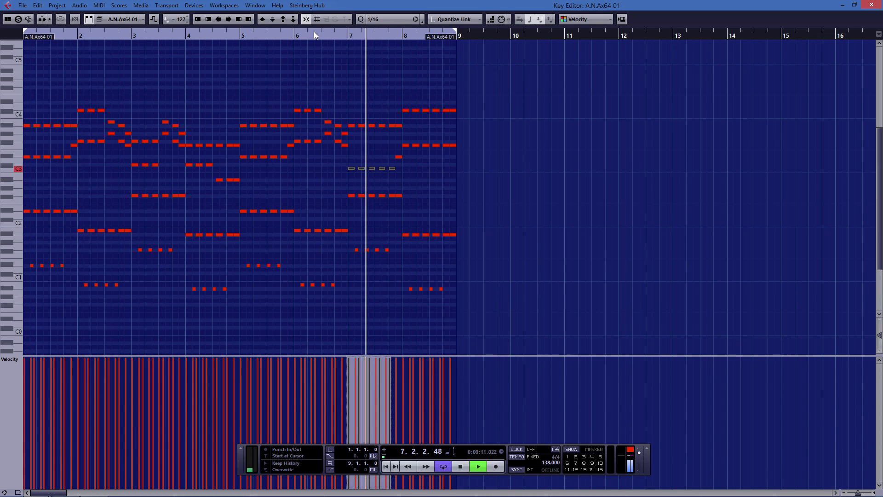
{"action": "left_click", "coordinate": [314, 31]}
{"action": "key", "text": "Up"}
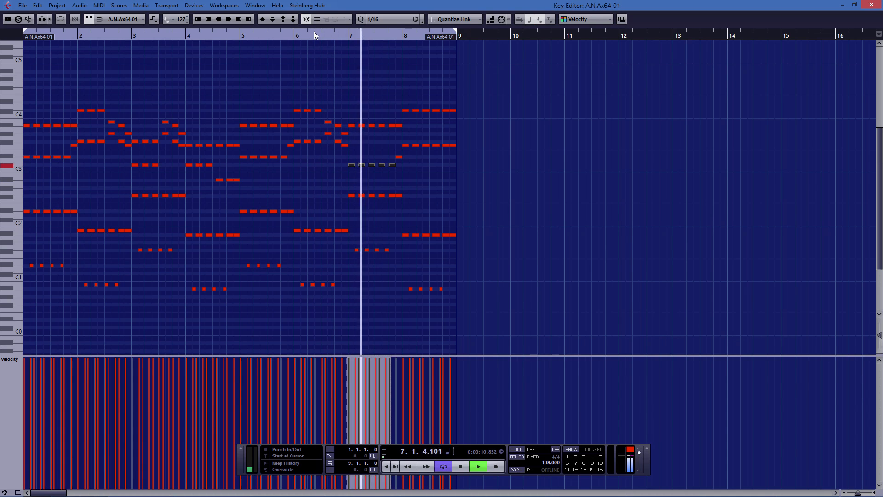
{"action": "left_click", "coordinate": [314, 32]}
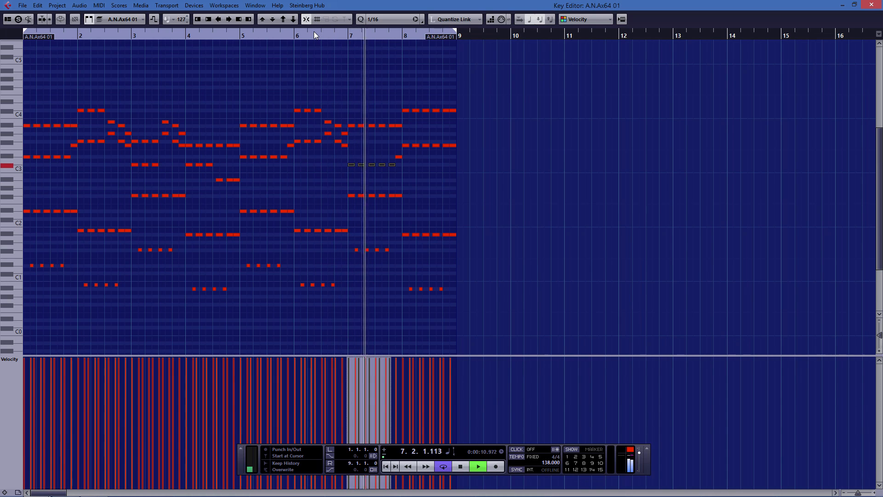
Step: Set the first five lower chord notes in bar 7 to F#3, replay from bar 6 and stop playback
{"action": "key", "text": "Up"}
{"action": "key", "text": "Up"}
{"action": "key", "text": "Up"}
{"action": "key", "text": "Up"}
{"action": "key", "text": "Up"}
{"action": "left_click", "coordinate": [314, 31]}
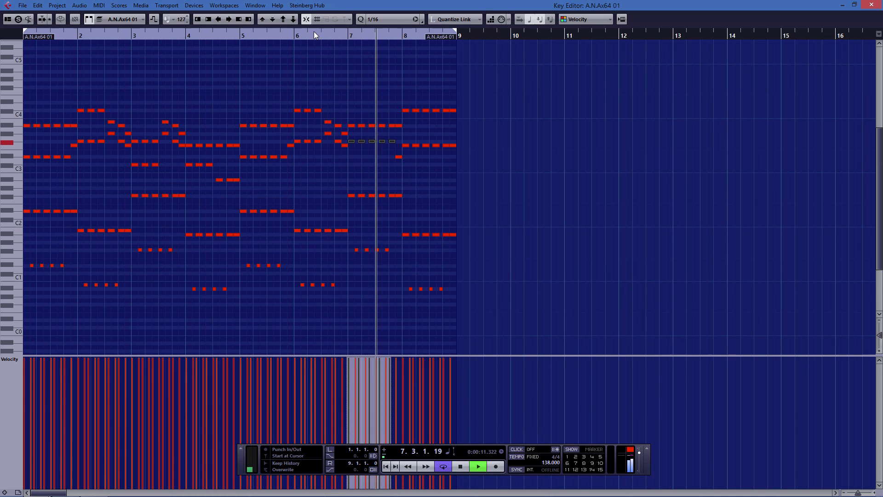
{"action": "key", "text": "space"}
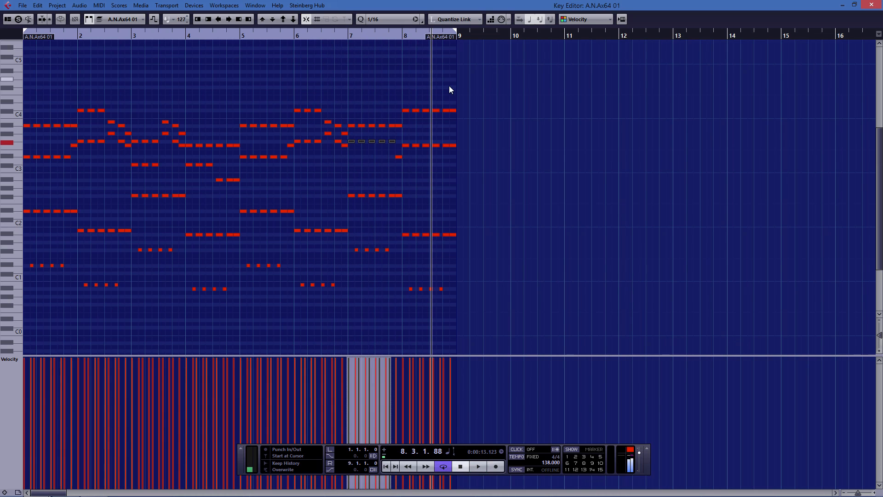
Step: Raise the fourth upper and lower chord notes in bar 7 to B3 and G#3
{"action": "left_click", "coordinate": [404, 87]}
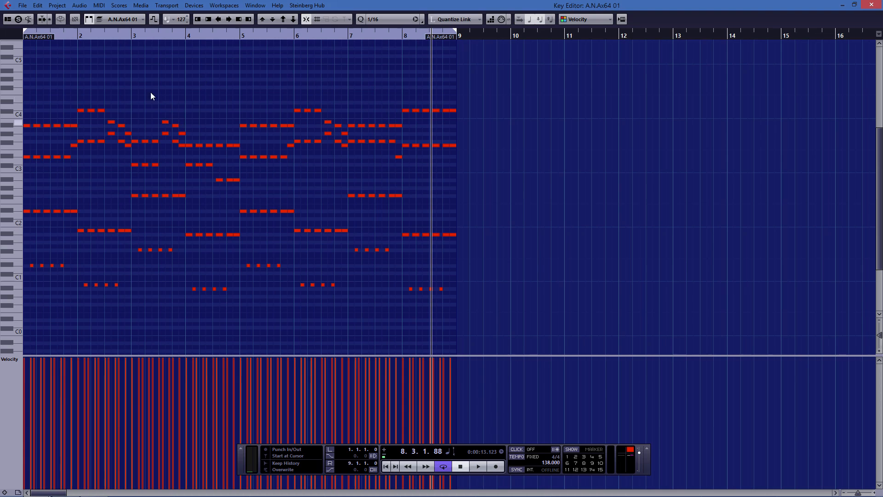
{"action": "left_click_drag", "start_coordinate": [379, 116], "coordinate": [384, 135]}
{"action": "key", "text": "Up"}
{"action": "key", "text": "Up"}
{"action": "key", "text": "Down"}
{"action": "left_click", "coordinate": [402, 120]}
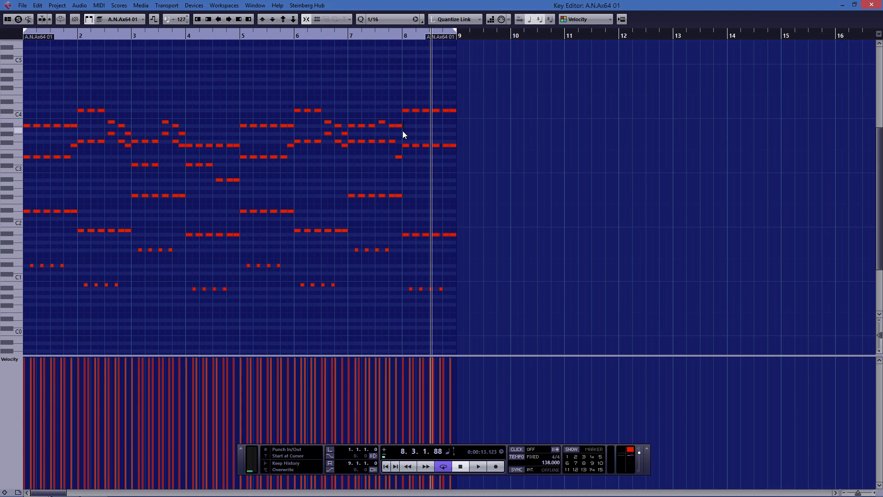
{"action": "left_click", "coordinate": [380, 140]}
{"action": "key", "text": "Up"}
{"action": "key", "text": "Up"}
Step: Raise the last lower chord note in bar 7 to F3, and play the passage from late in bar 5
{"action": "left_click", "coordinate": [398, 157]}
{"action": "key", "text": "Up"}
{"action": "key", "text": "Up"}
{"action": "key", "text": "Up"}
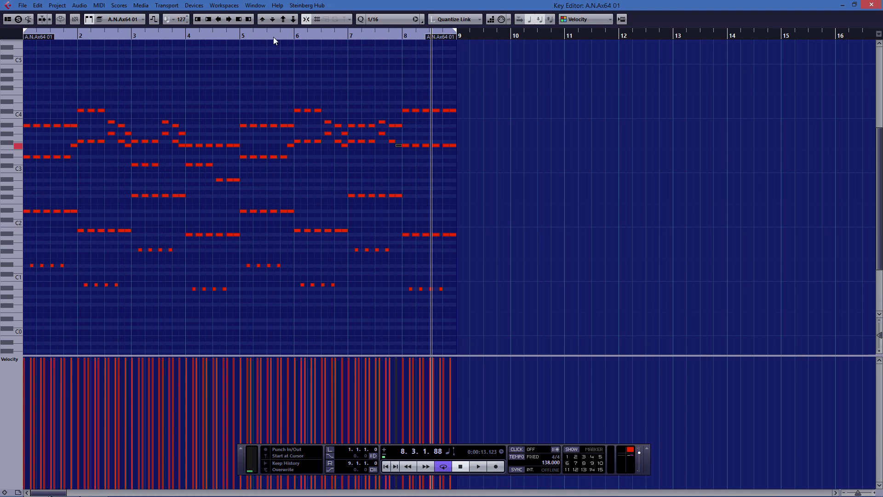
{"action": "left_click_drag", "start_coordinate": [273, 40], "coordinate": [284, 39]}
{"action": "key", "text": "space"}
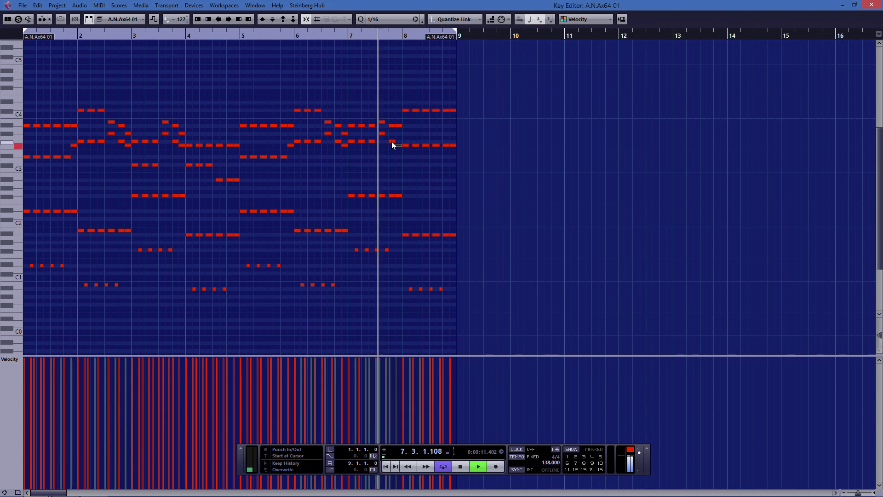
{"action": "key", "text": "space"}
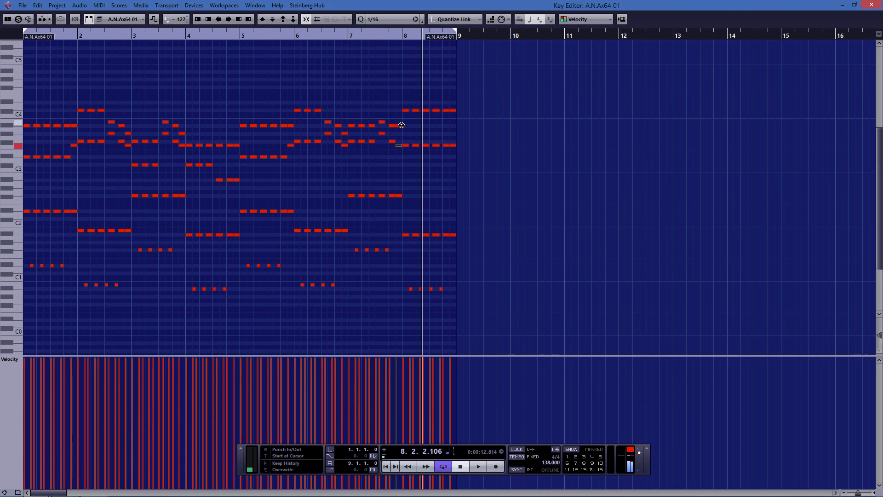
Step: Raise the last lower chord note in bar 7 to G3, and replay from the middle of the bar
{"action": "key", "text": "Up"}
{"action": "key", "text": "Up"}
{"action": "left_click", "coordinate": [369, 41]}
{"action": "left_click", "coordinate": [369, 38]}
{"action": "key", "text": "space"}
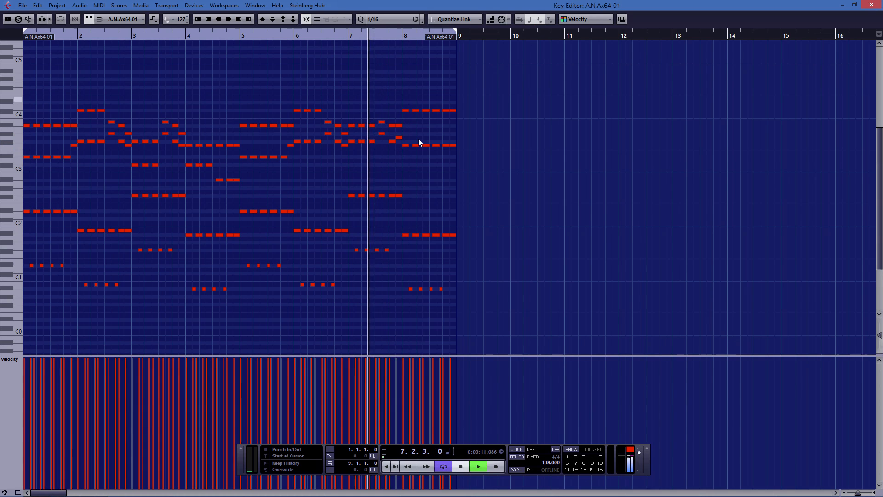
Step: Set the last upper and lower chord notes in bar 7 to B3 and G#3, replaying the bar before stopping
{"action": "left_click_drag", "start_coordinate": [400, 137], "coordinate": [399, 110]}
{"action": "left_click", "coordinate": [369, 35]}
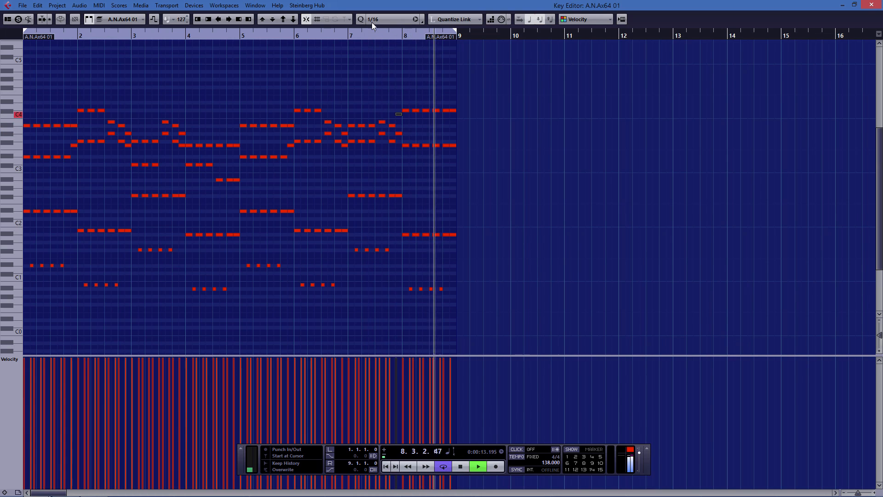
{"action": "key", "text": "Down"}
{"action": "left_click_drag", "start_coordinate": [359, 30], "coordinate": [358, 32]}
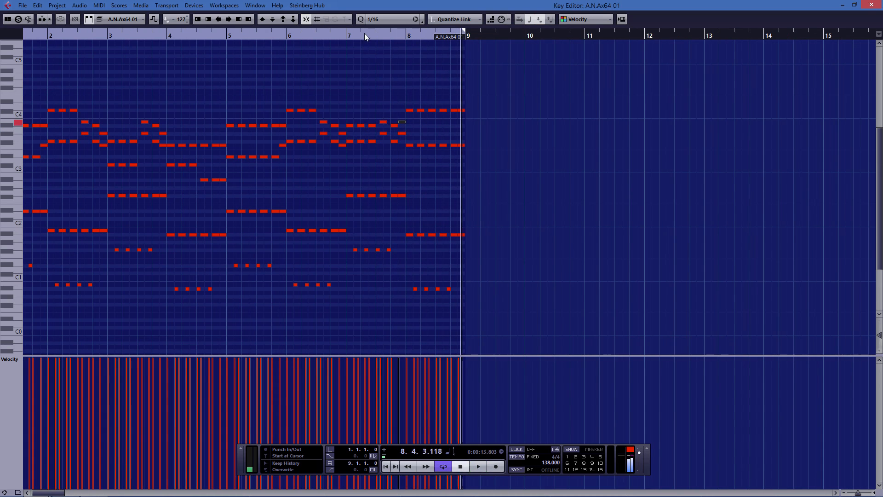
{"action": "key", "text": "space"}
Step: Raise the fifth lower chord note in bar 7 to D#4, and play from the middle of bar 6
{"action": "left_click_drag", "start_coordinate": [399, 123], "coordinate": [391, 139]}
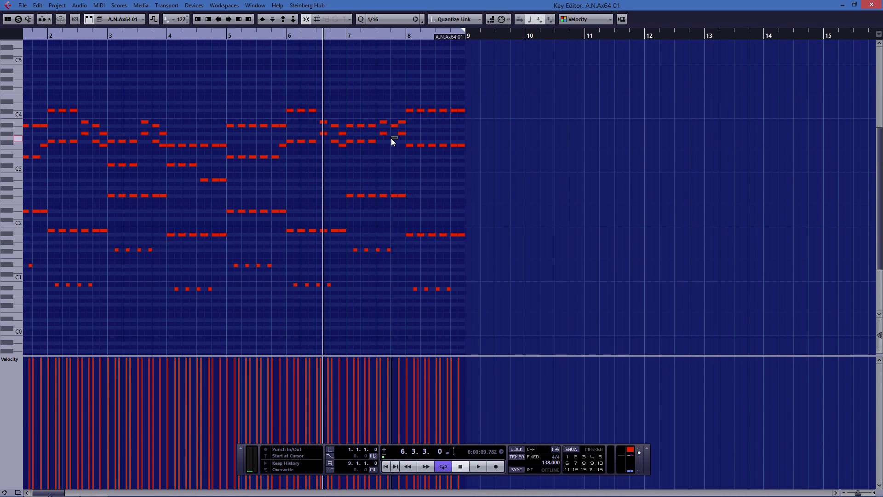
{"action": "key", "text": "Up"}
{"action": "key", "text": "Up"}
{"action": "key", "text": "Up"}
{"action": "key", "text": "Up"}
{"action": "key", "text": "Up"}
{"action": "key", "text": "Up"}
{"action": "key", "text": "Up"}
{"action": "key", "text": "Up"}
{"action": "key", "text": "space"}
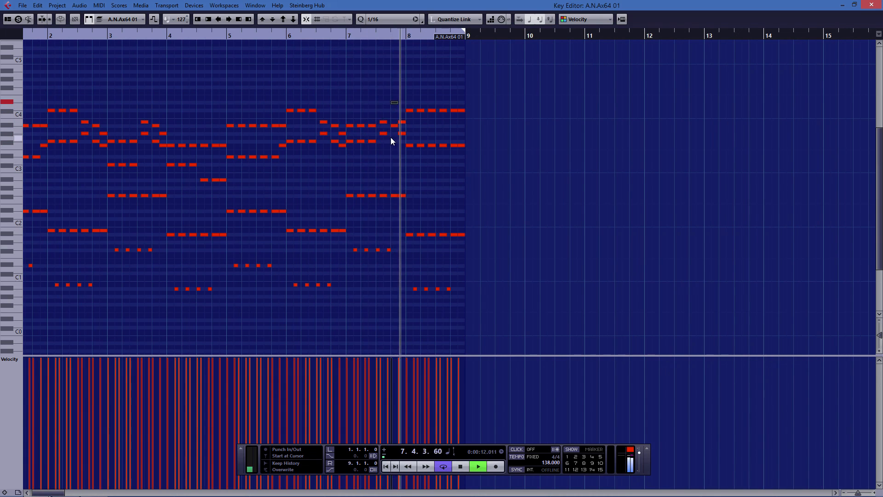
Step: Lower the raised fifth chord note in bar 7 to C#4, and replay from around the start of the bar
{"action": "key", "text": "Down"}
{"action": "key", "text": "Down"}
{"action": "left_click_drag", "start_coordinate": [357, 34], "coordinate": [338, 32]}
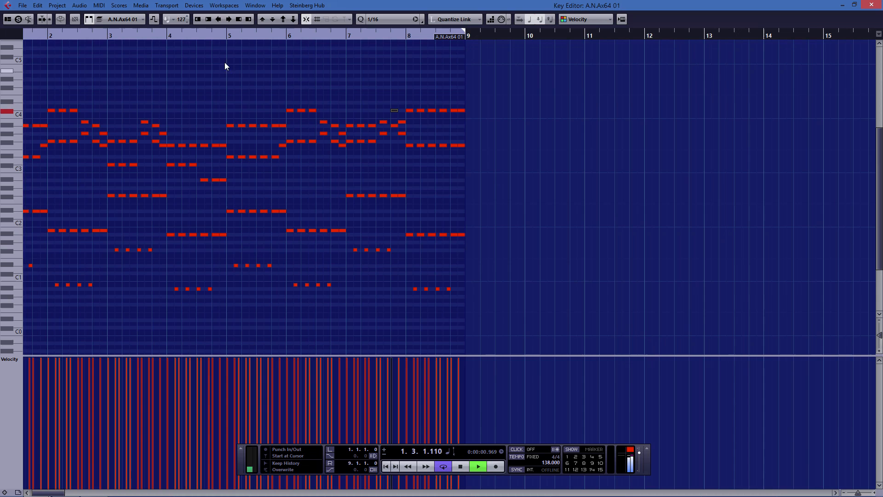
Step: Raise the last three lower chord notes in bar 8 from F3 to G#3, and start playback
{"action": "key", "text": "space"}
{"action": "left_click_drag", "start_coordinate": [233, 67], "coordinate": [129, 37]}
{"action": "scroll", "coordinate": [214, 120], "scroll_direction": "down", "scroll_amount": 3}
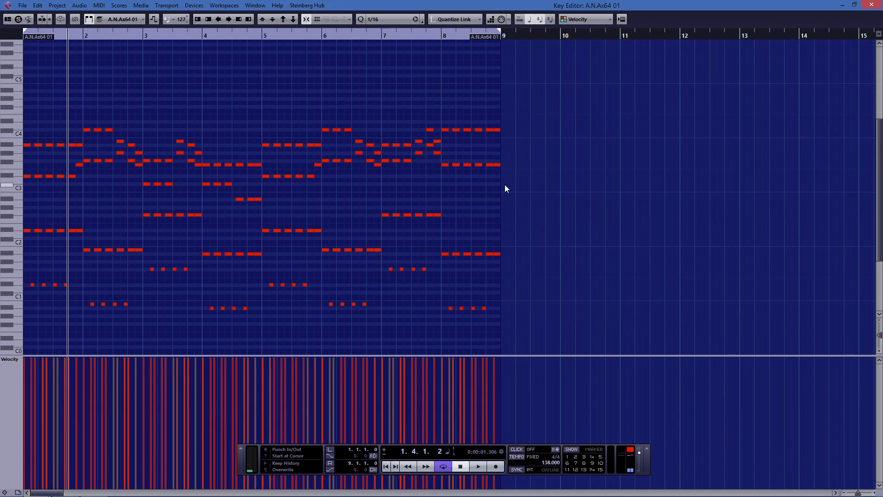
{"action": "left_click_drag", "start_coordinate": [505, 185], "coordinate": [476, 161]}
{"action": "key", "text": "Up"}
{"action": "key", "text": "Up"}
{"action": "key", "text": "Up"}
{"action": "left_click", "coordinate": [434, 39]}
{"action": "key", "text": "space"}
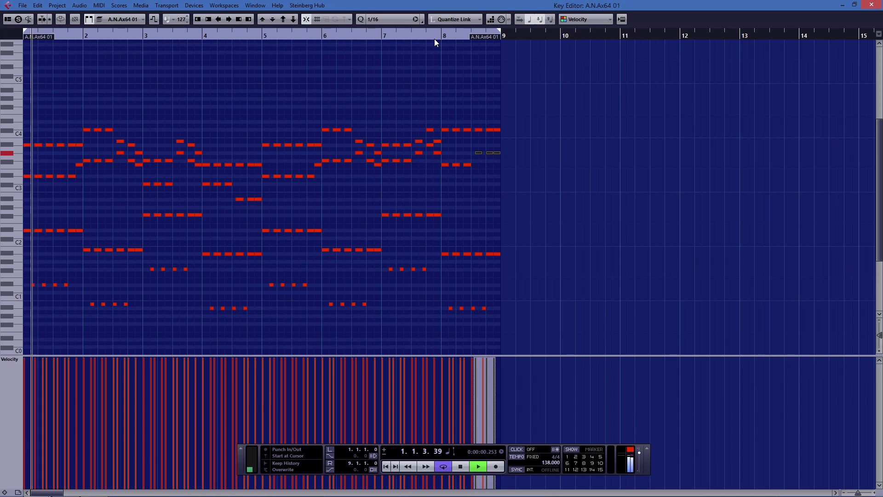
Step: Play the theme from the beginning while copying the last three G#3 notes in bar 8 down to F3, stopping after the loop restarts
{"action": "key", "text": "space"}
{"action": "left_click", "coordinate": [388, 468]}
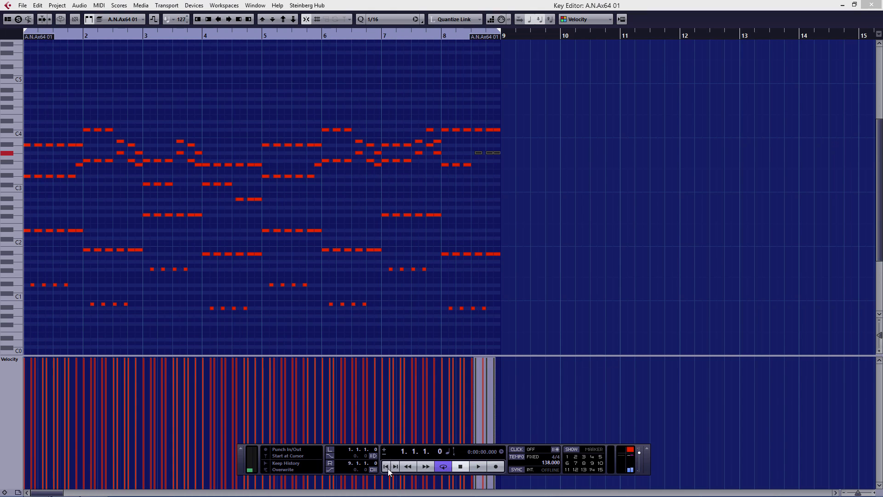
{"action": "key", "text": "space"}
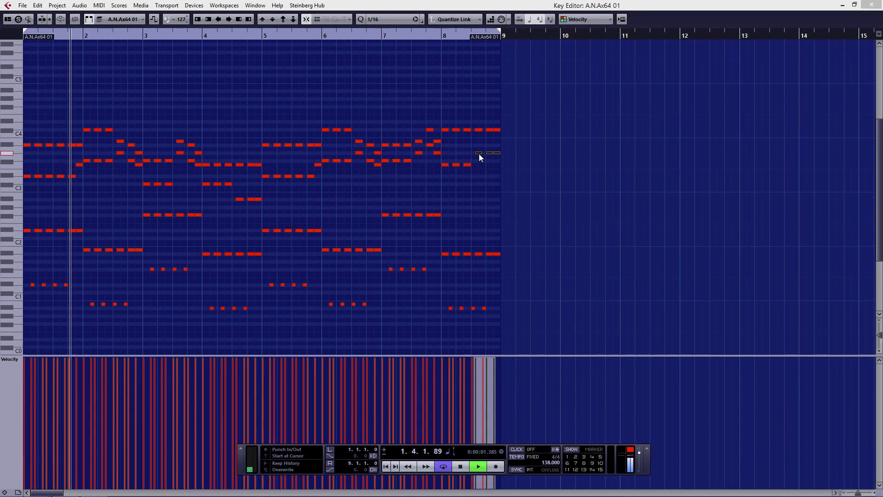
{"action": "left_click_drag", "start_coordinate": [479, 157], "coordinate": [479, 164]}
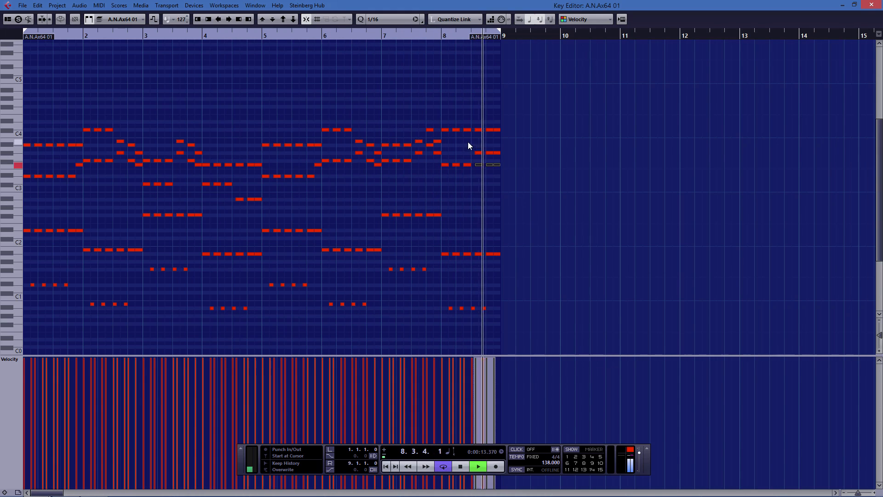
{"action": "key", "text": "space"}
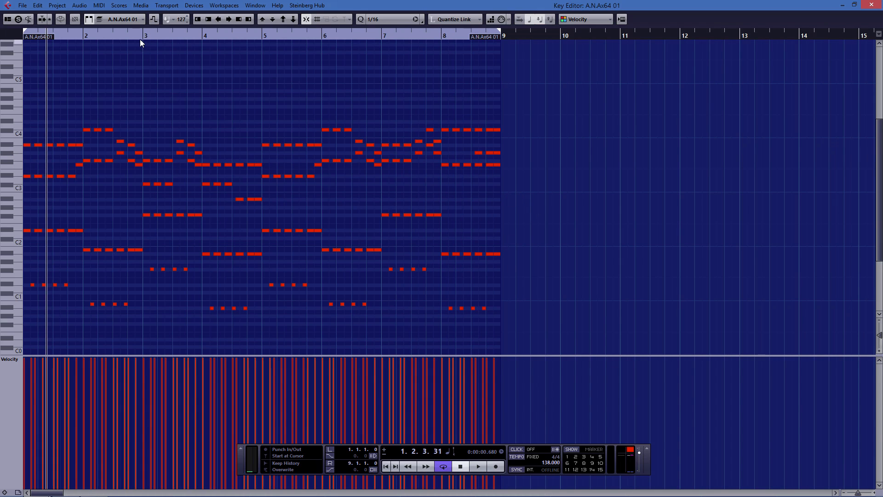
Step: Play the theme from bar 1 and close the Key Editor to return to the project arrangement
{"action": "left_click", "coordinate": [126, 32]}
{"action": "left_click", "coordinate": [24, 33]}
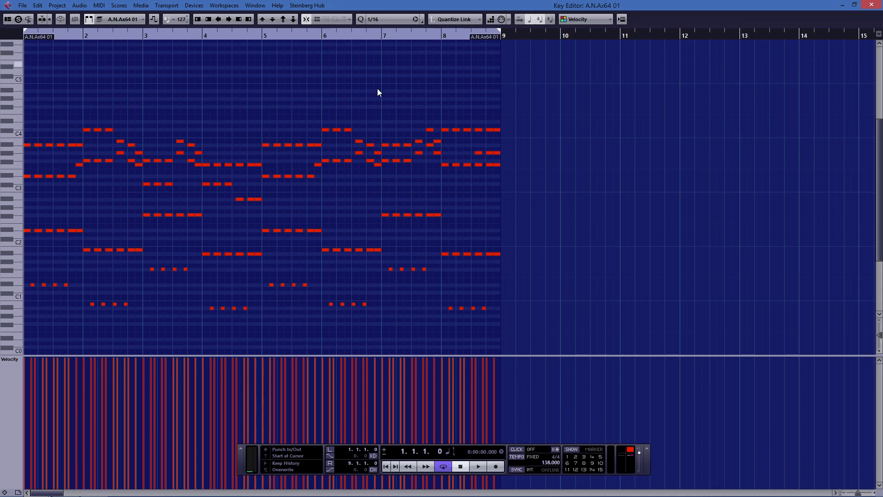
{"action": "key", "text": "space"}
{"action": "left_click", "coordinate": [871, 5]}
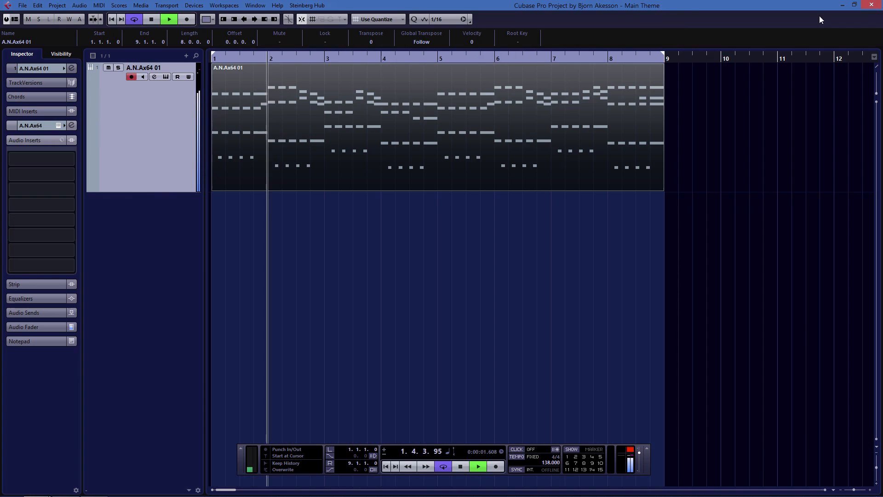
Step: Open the ANA synth and adjust its Filter 1 cutoff during playback, stopping near the end of bar 8
{"action": "left_click", "coordinate": [165, 77]}
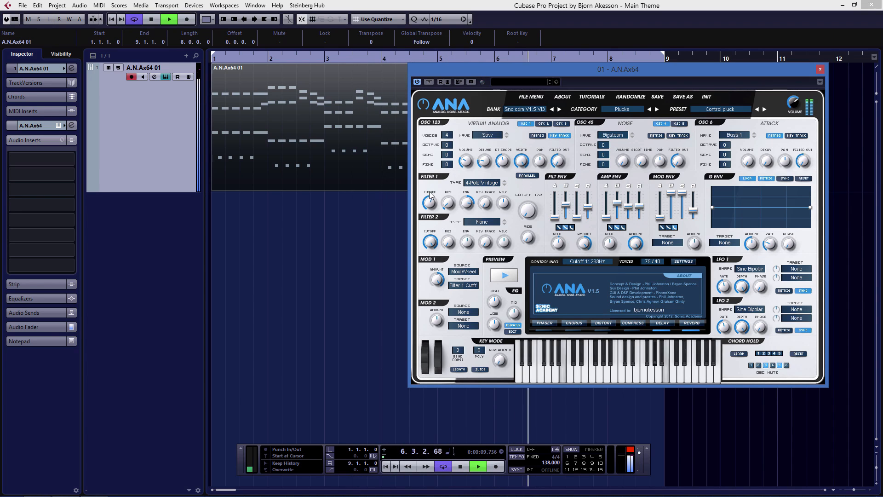
{"action": "left_click_drag", "start_coordinate": [430, 192], "coordinate": [428, 125]}
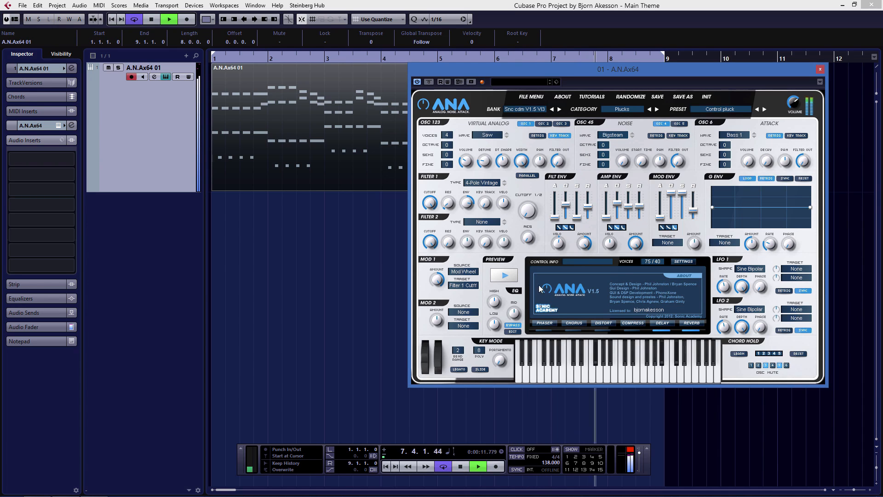
{"action": "key", "text": "space"}
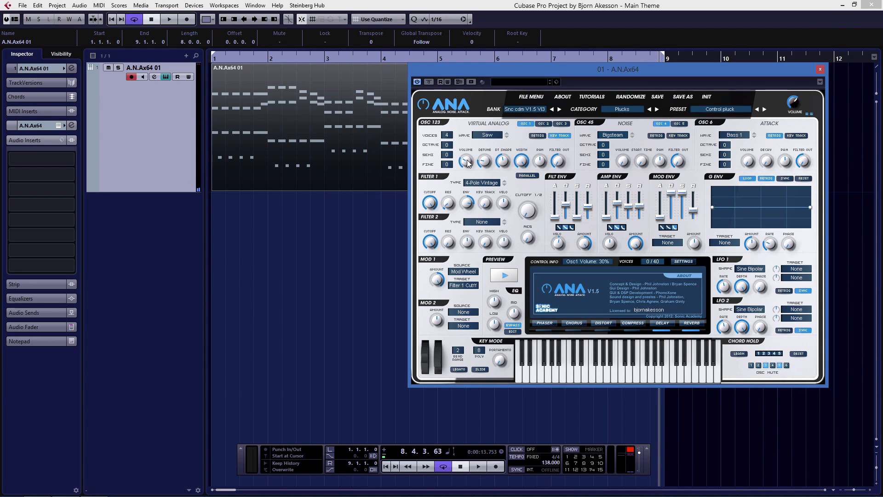
Step: Close the ANA synth window and deselect the eight-bar part in the project arrangement
{"action": "left_click", "coordinate": [819, 70]}
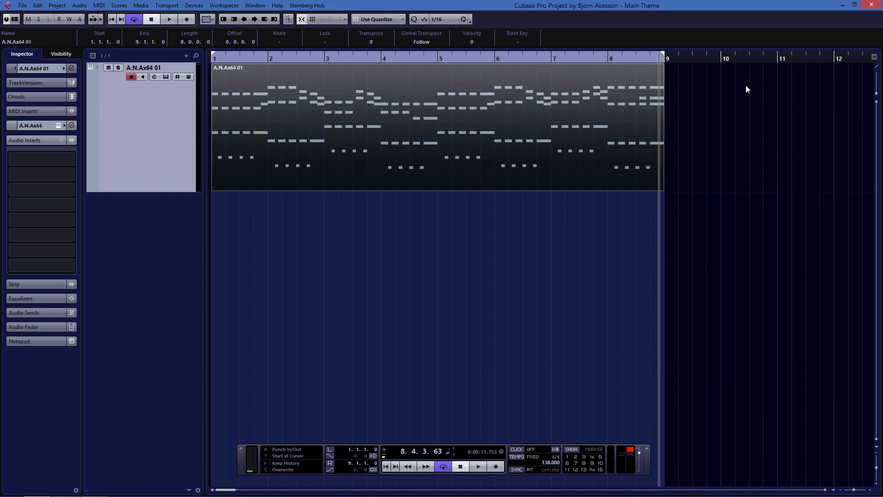
{"action": "left_click", "coordinate": [769, 95]}
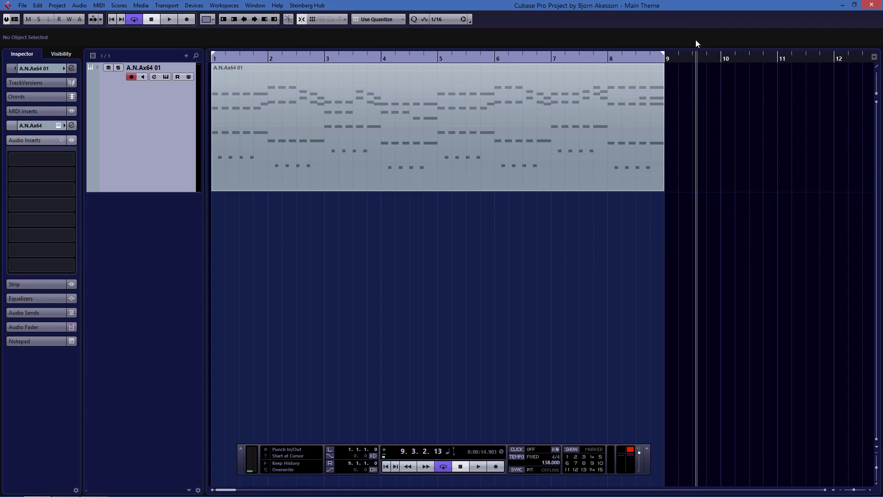
{"action": "key", "text": "g"}
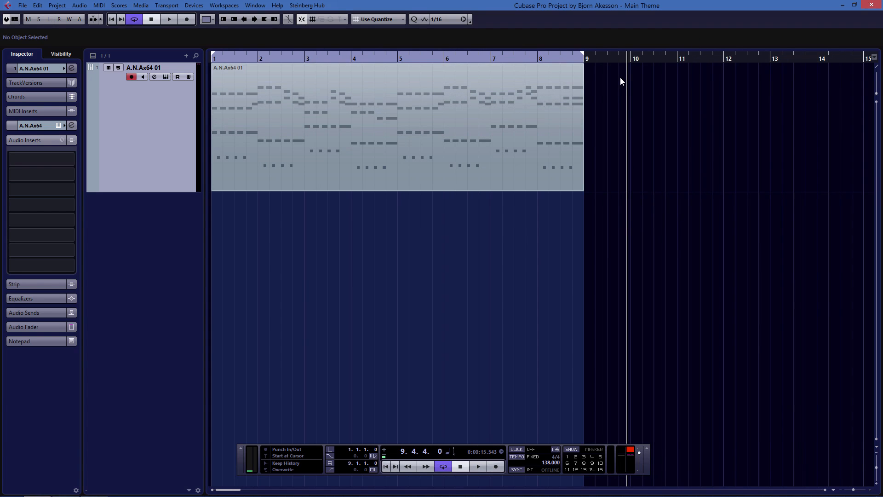